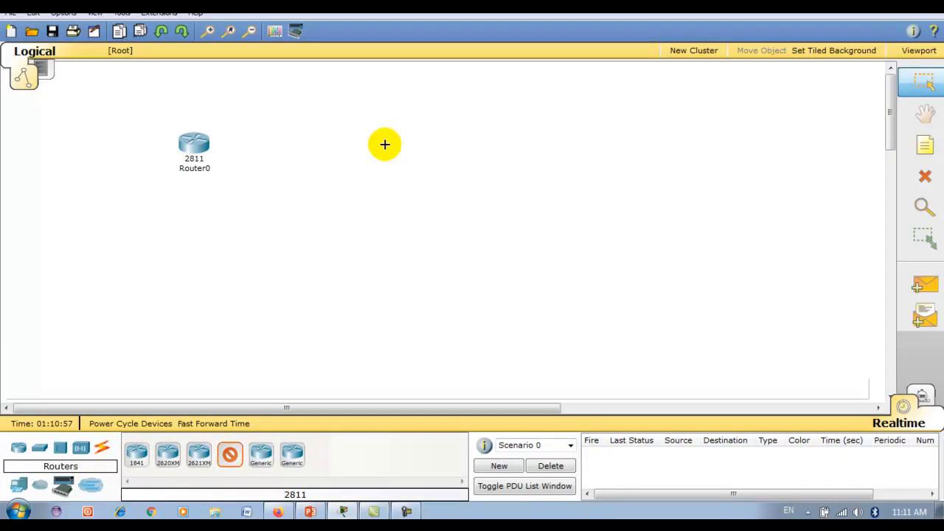
# Step: Add two more 2811 routers in a row beside Router0 and adjust their positions so the three are spaced evenly
pyautogui.click(387, 140)
pyautogui.click(594, 141)
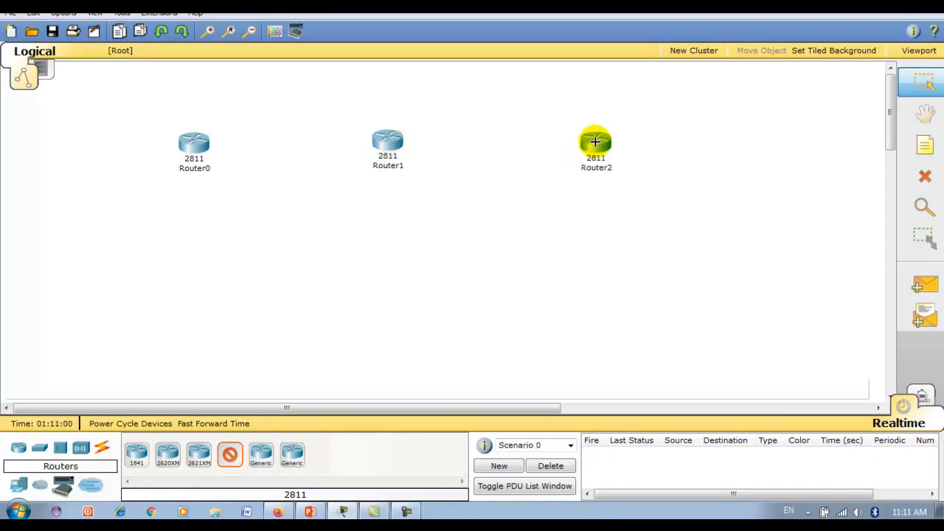
pyautogui.click(927, 87)
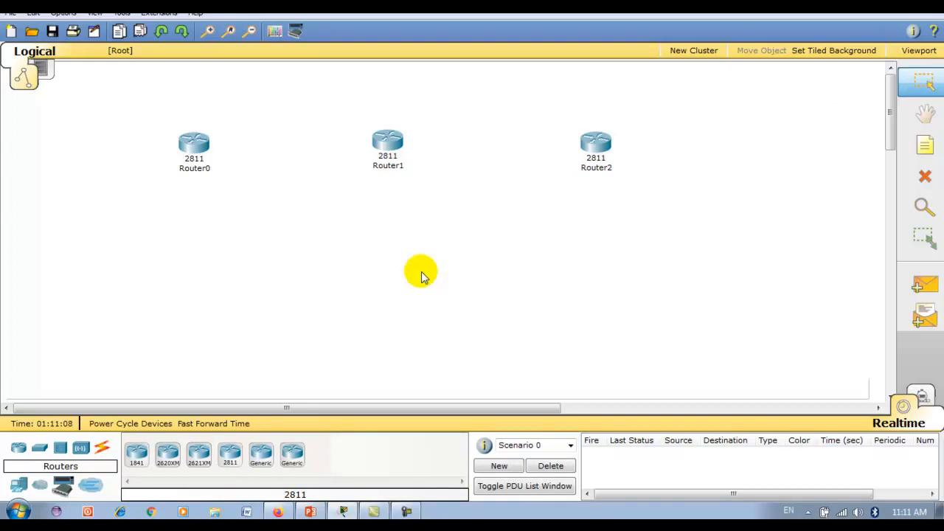
pyautogui.moveTo(387, 141); pyautogui.dragTo(404, 142)
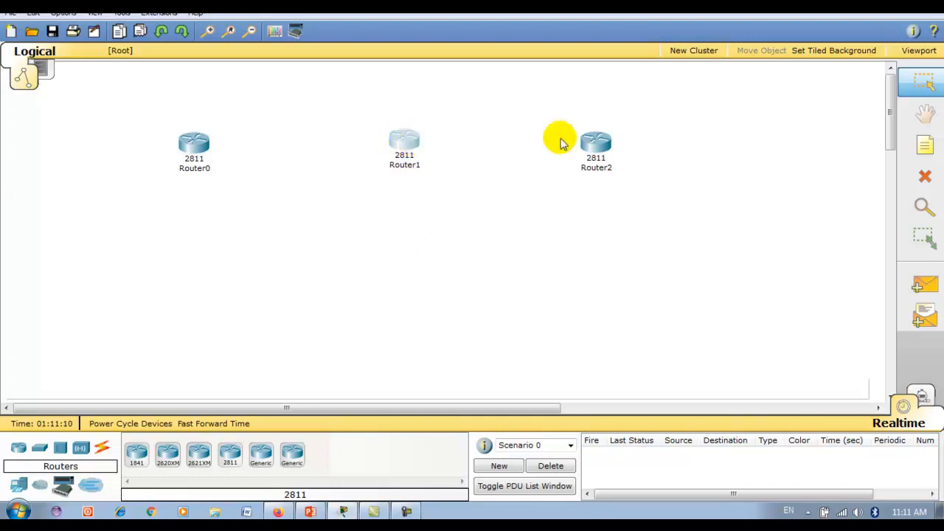
pyautogui.moveTo(597, 143); pyautogui.dragTo(605, 146)
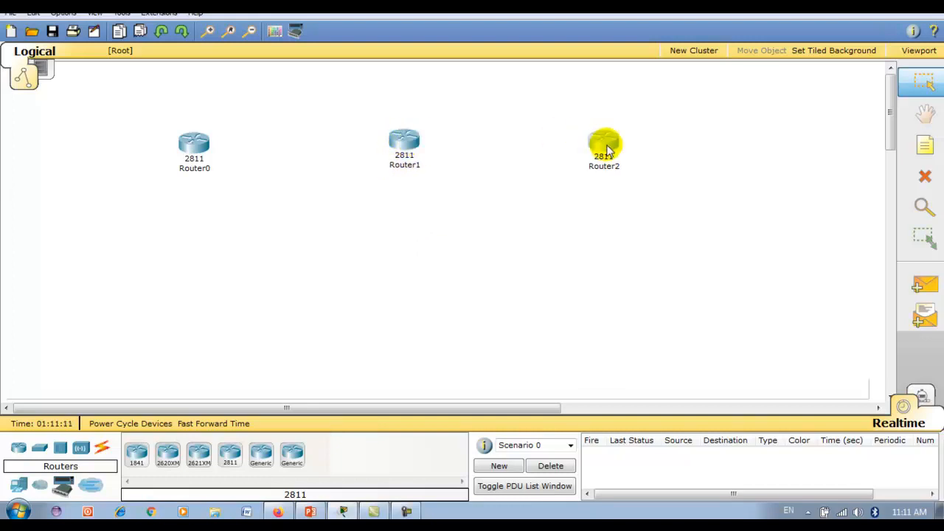
# Step: Place three 2960 switches on the workspace, one below each router
pyautogui.click(19, 486)
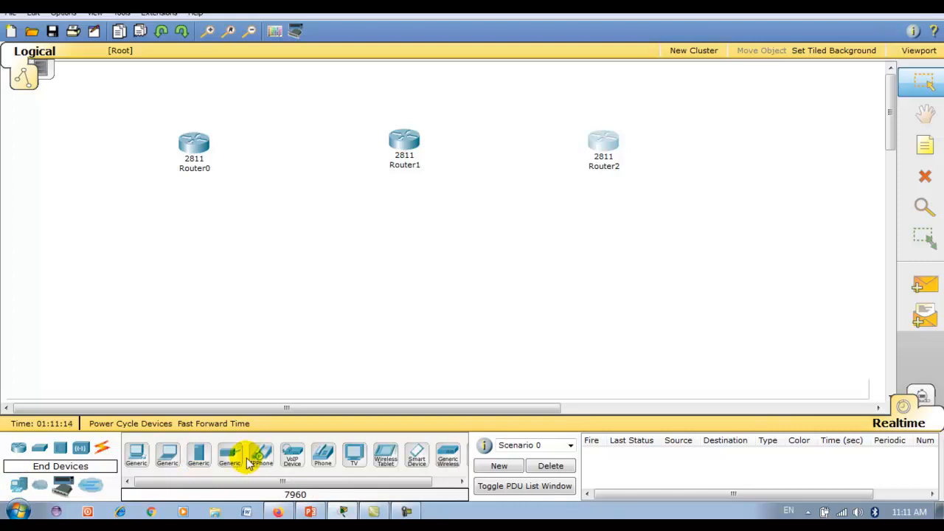
pyautogui.click(39, 447)
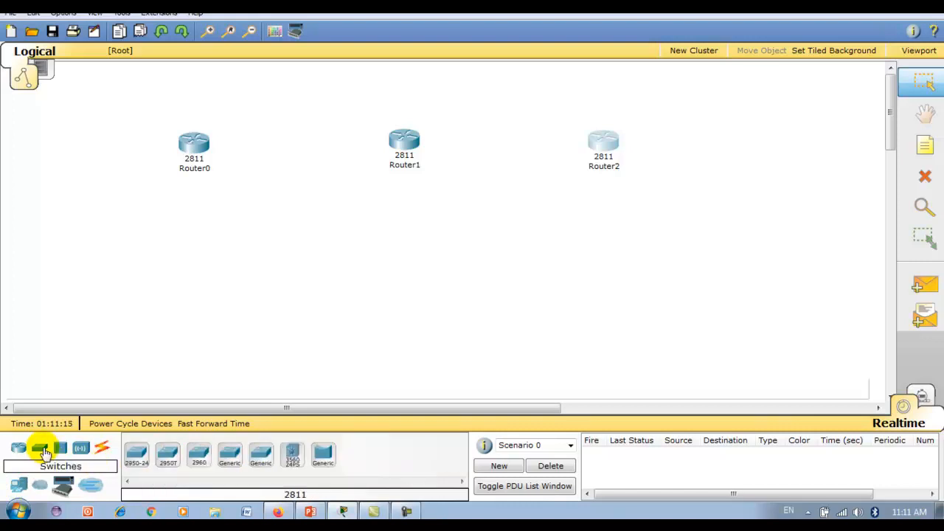
pyautogui.click(198, 458)
pyautogui.click(190, 263)
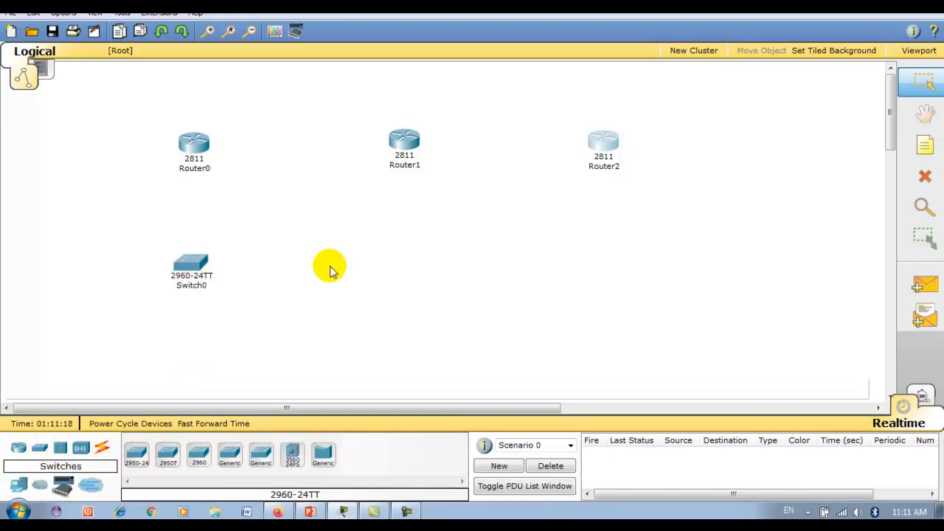
pyautogui.keyDown('ctrl'); pyautogui.click(198, 458); pyautogui.keyUp('ctrl')
pyautogui.click(406, 252)
pyautogui.click(609, 251)
pyautogui.click(931, 87)
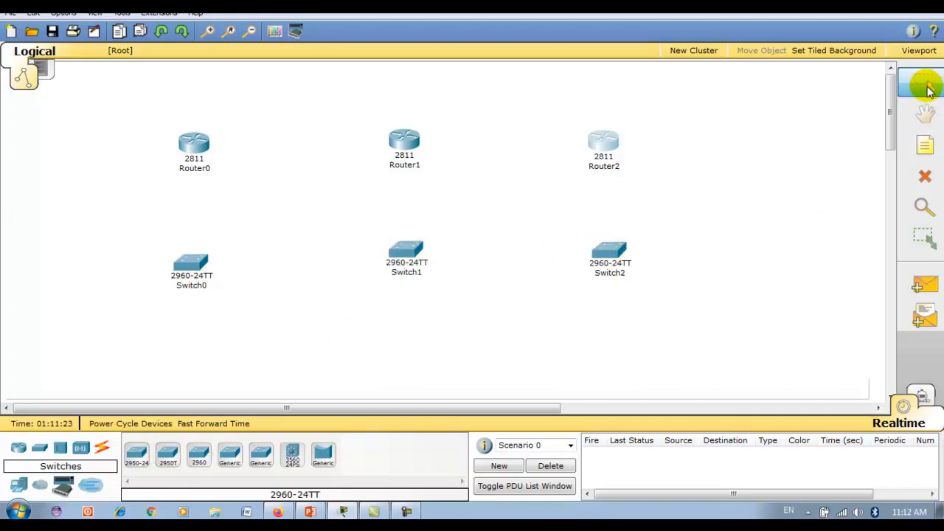
# Step: Place six generic PCs in a row below the switches, two for each switch
pyautogui.click(18, 484)
pyautogui.click(140, 454)
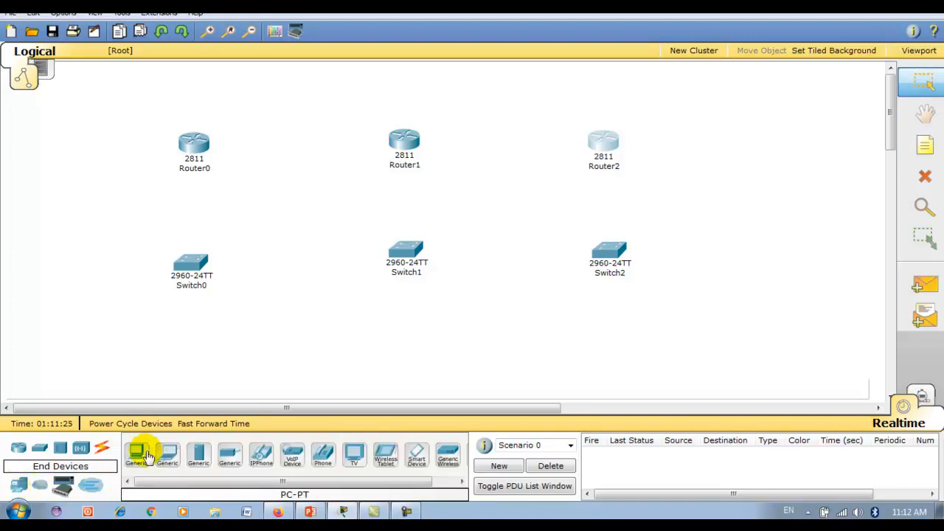
pyautogui.click(81, 351)
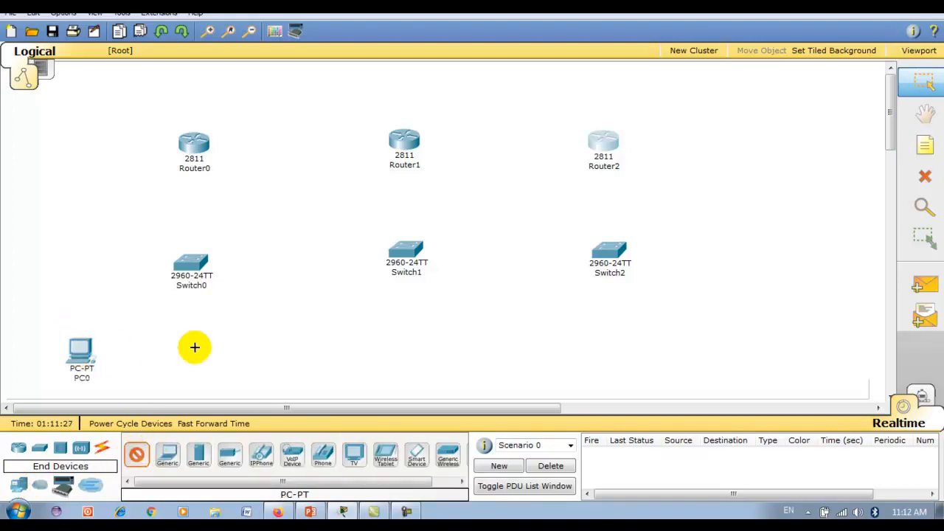
pyautogui.click(224, 345)
pyautogui.click(328, 340)
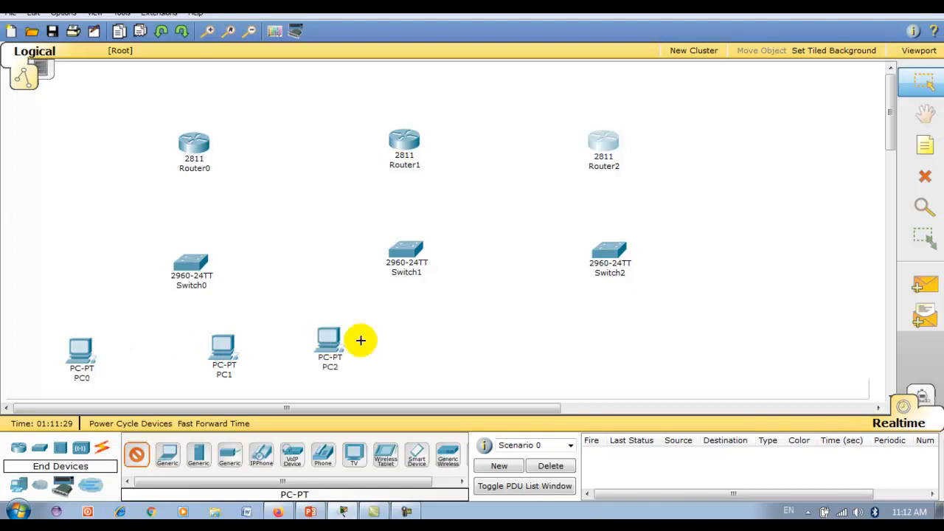
pyautogui.click(457, 337)
pyautogui.click(548, 335)
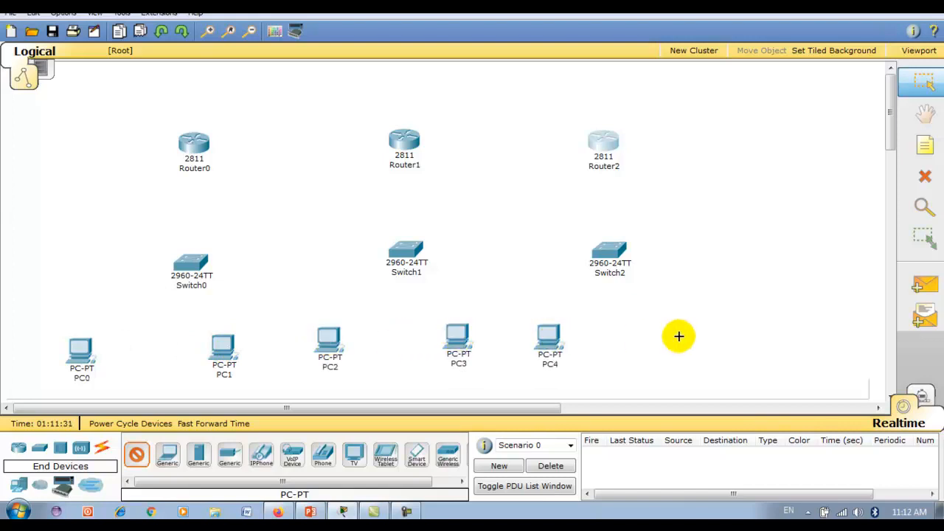
pyautogui.click(696, 335)
pyautogui.click(920, 79)
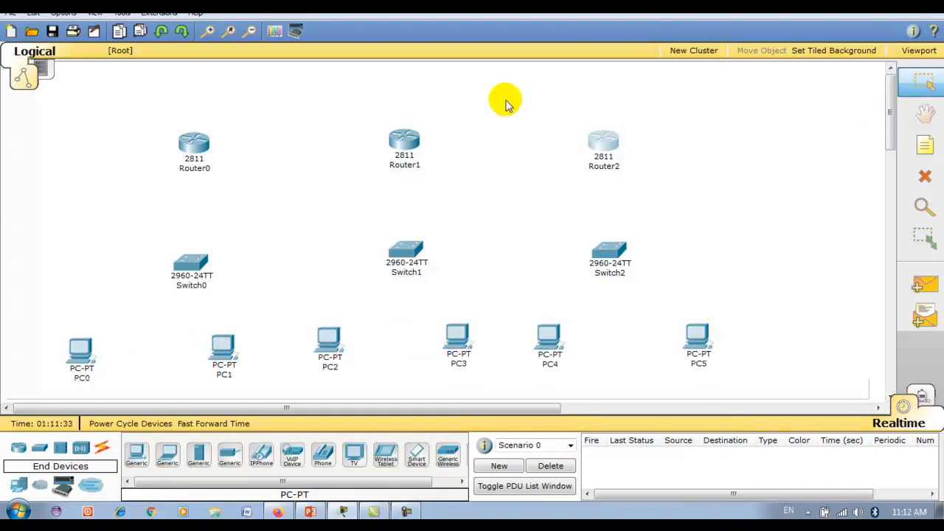
# Step: Install an NM-4A/S serial module in Router0's large empty slot and switch the router's power back on
pyautogui.click(198, 142)
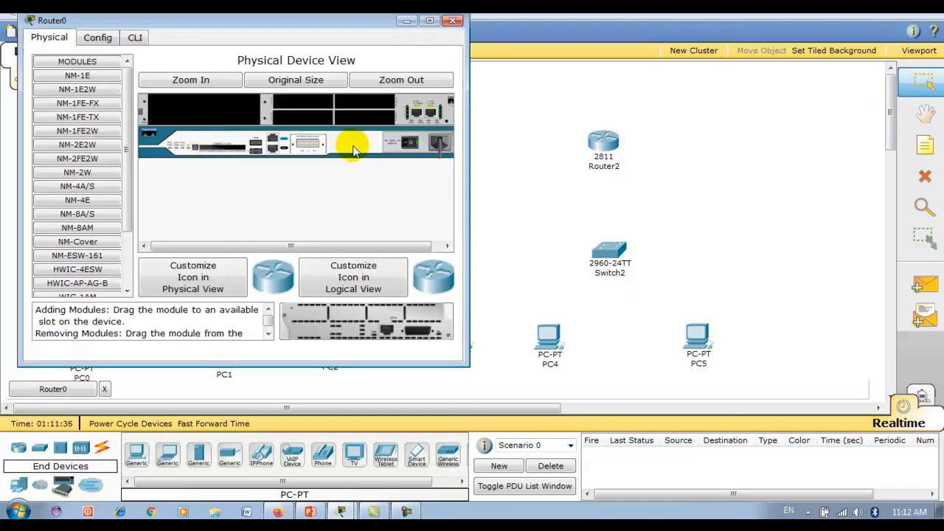
pyautogui.moveTo(73, 185); pyautogui.dragTo(218, 118)
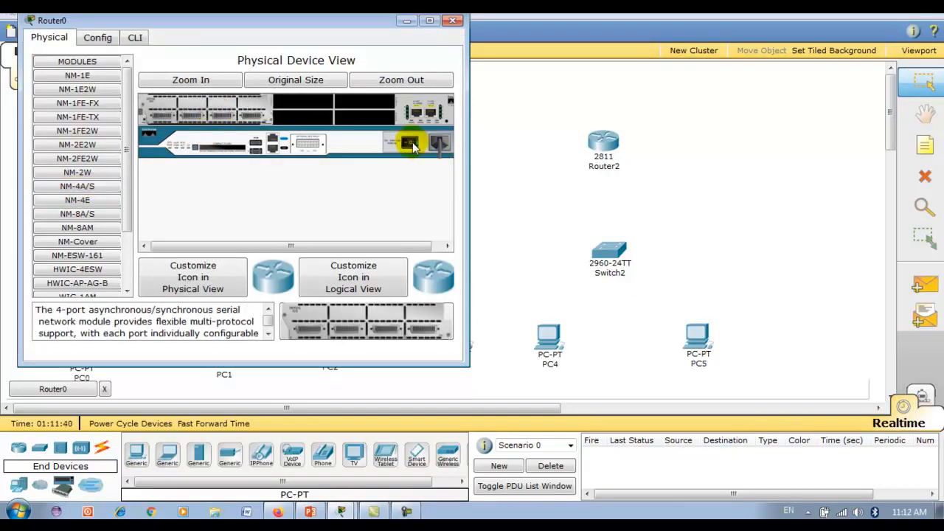
pyautogui.click(411, 144)
pyautogui.click(453, 22)
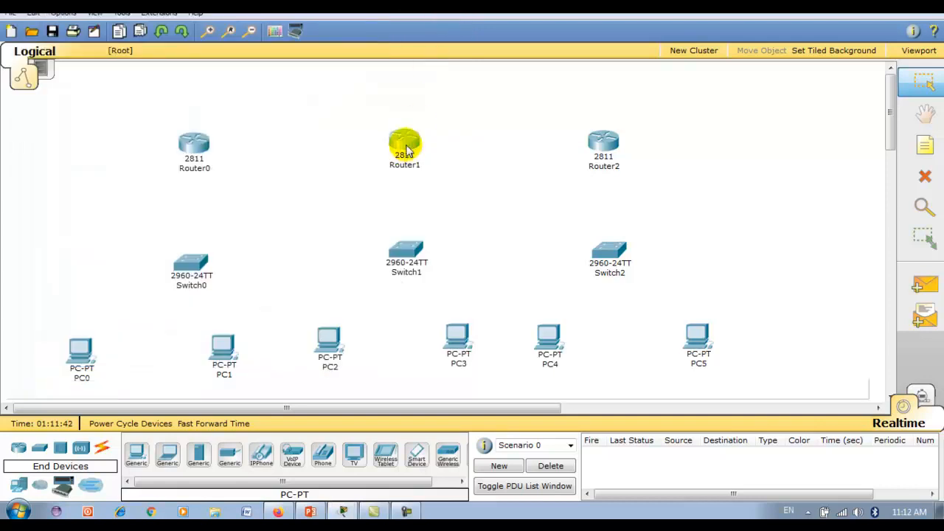
# Step: Power off Router1 and install an NM-4A/S serial module in its large empty slot
pyautogui.click(405, 145)
pyautogui.click(450, 179)
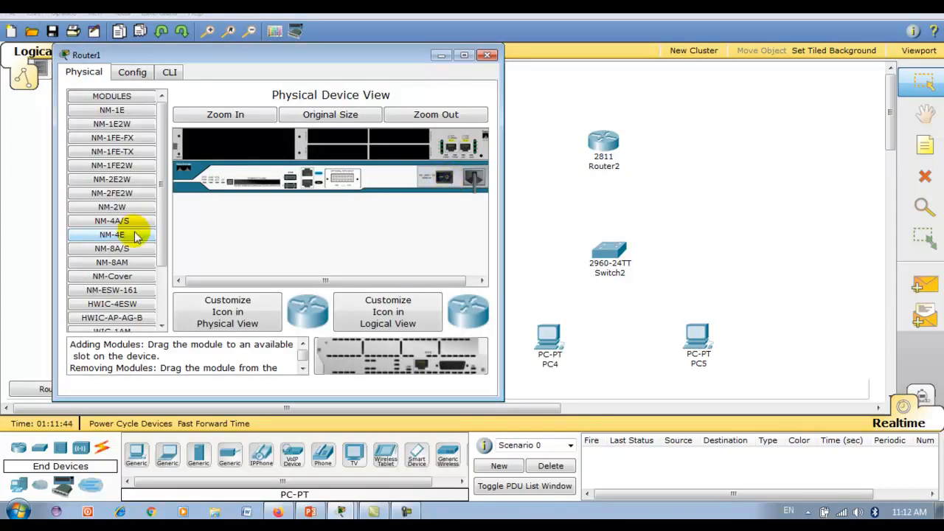
pyautogui.moveTo(122, 223); pyautogui.dragTo(243, 154)
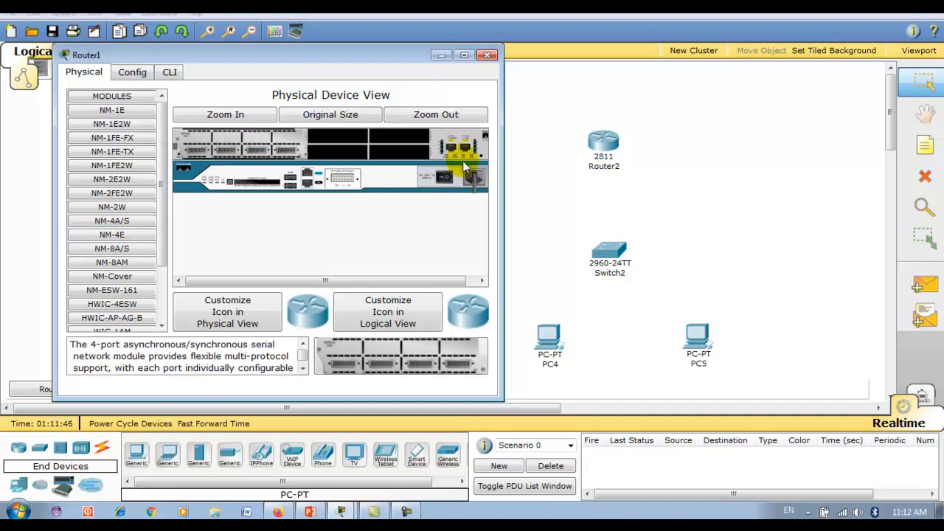
pyautogui.click(487, 55)
# Step: Install an NM-4A/S serial module in Router2's large empty slot
pyautogui.click(601, 144)
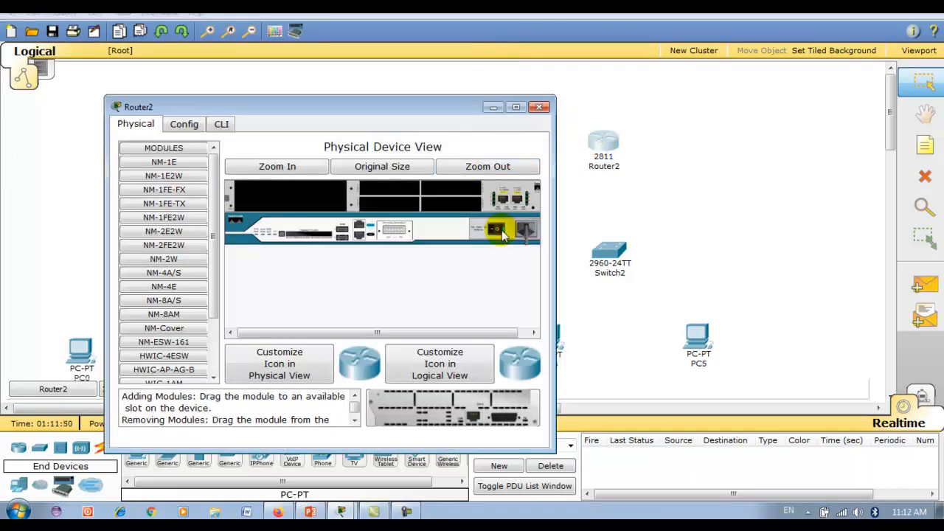
pyautogui.moveTo(185, 273); pyautogui.dragTo(317, 207)
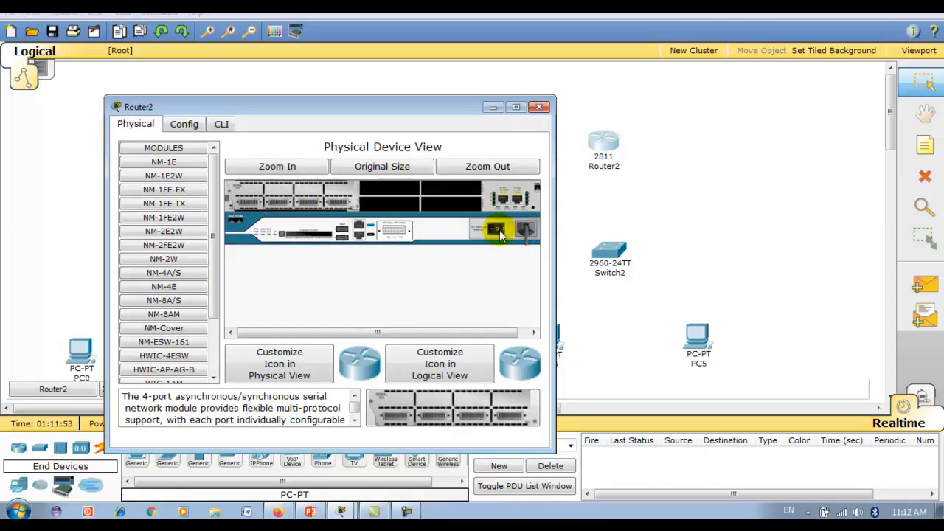
pyautogui.click(539, 109)
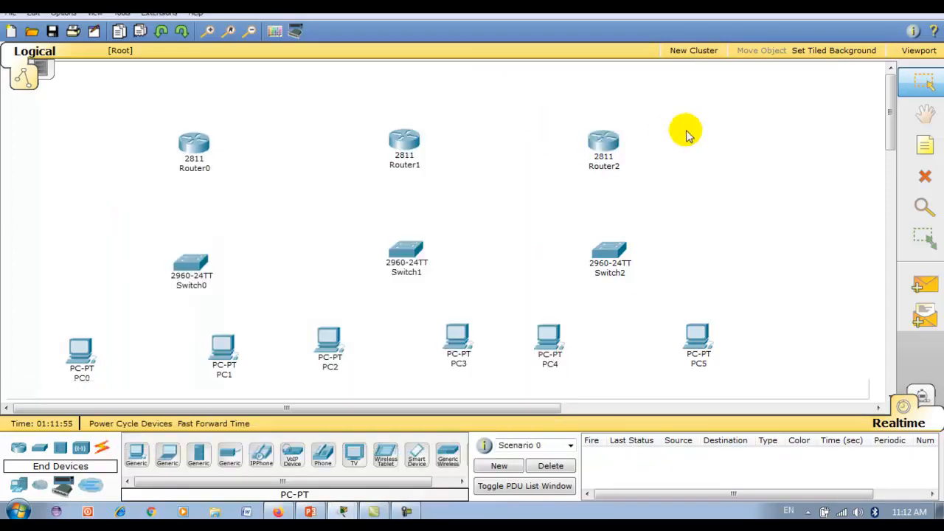
# Step: Connect Router0's Serial1/0 to Router1's Serial1/0 with a Serial DCE cable, keeping the clock end on Router0
pyautogui.click(101, 445)
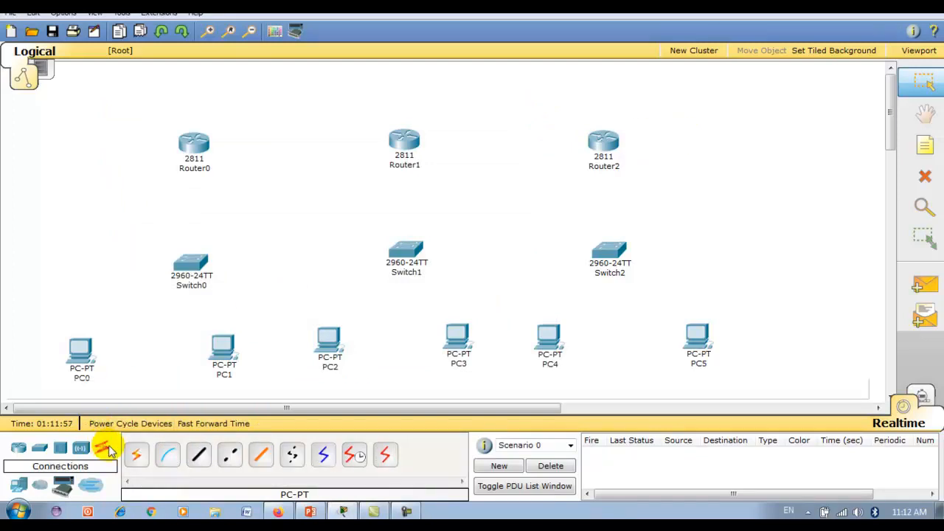
pyautogui.click(355, 455)
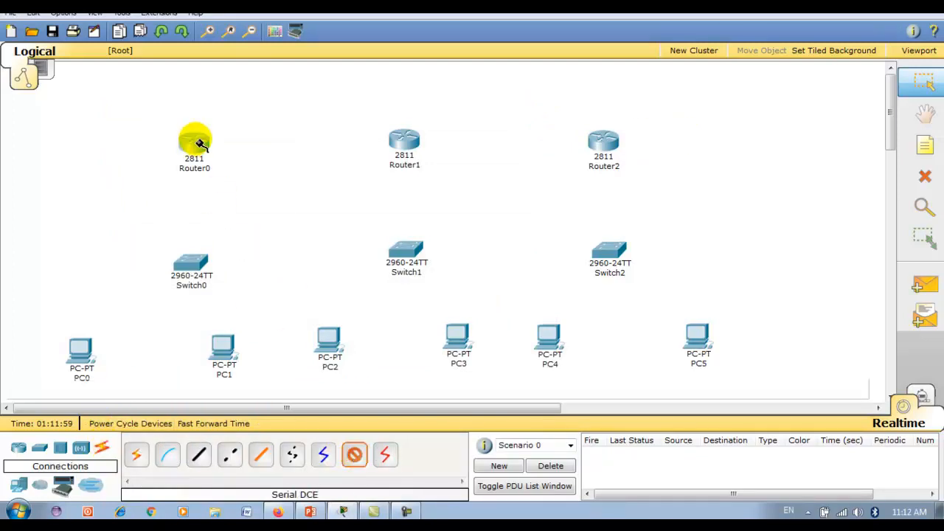
pyautogui.click(195, 145)
pyautogui.click(218, 188)
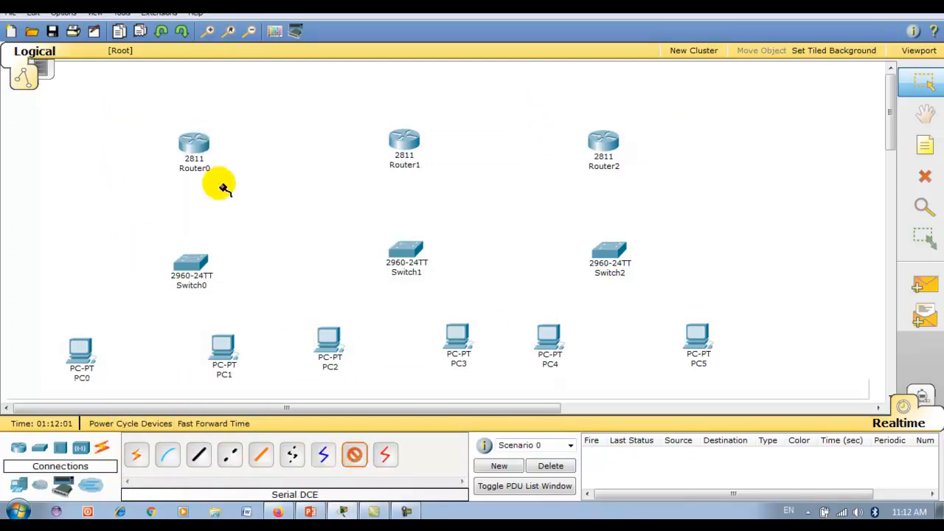
pyautogui.click(401, 142)
pyautogui.click(413, 184)
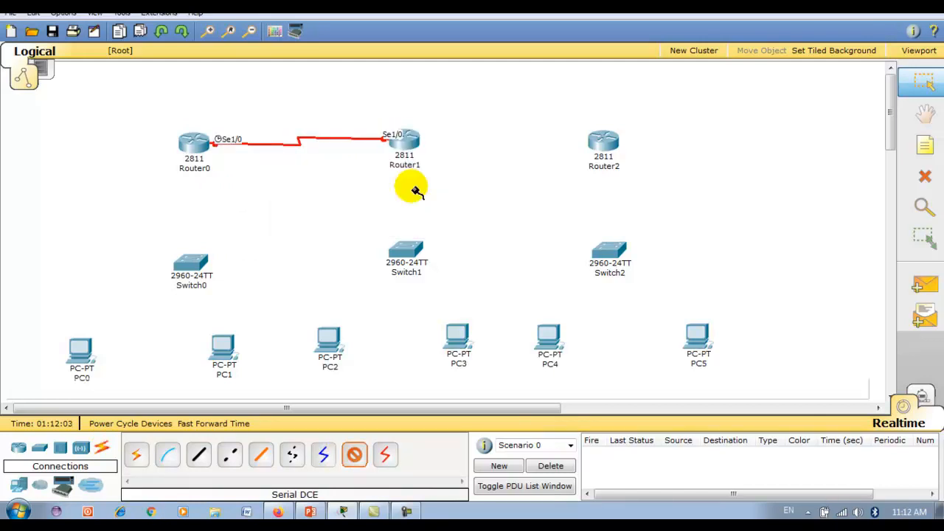
# Step: Connect Router1's Serial1/1 to Router2's Serial1/0 with a Serial DCE cable, keeping the clock end on Router1
pyautogui.click(417, 140)
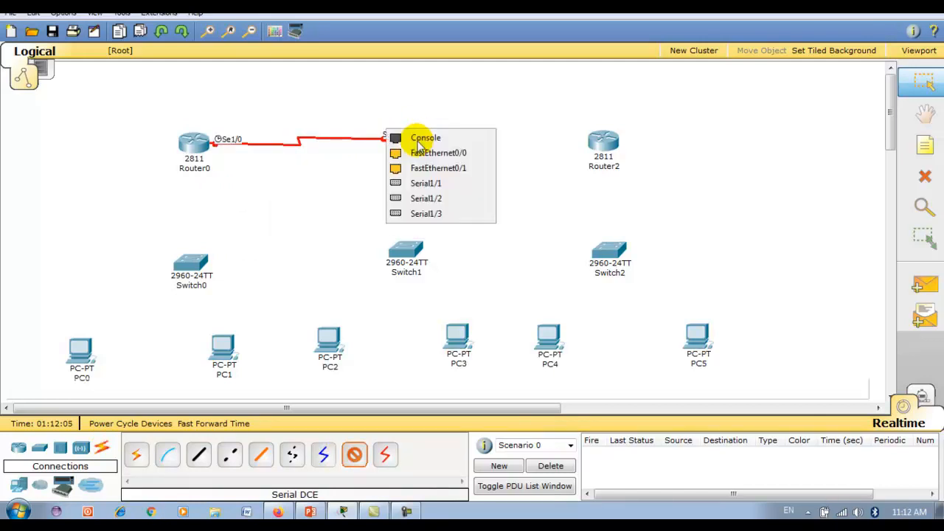
pyautogui.click(426, 185)
pyautogui.click(597, 143)
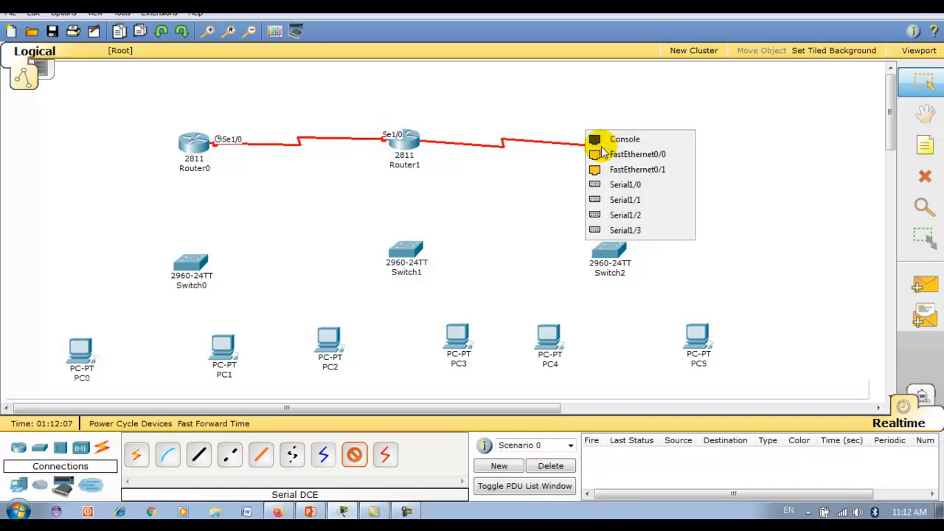
pyautogui.click(604, 186)
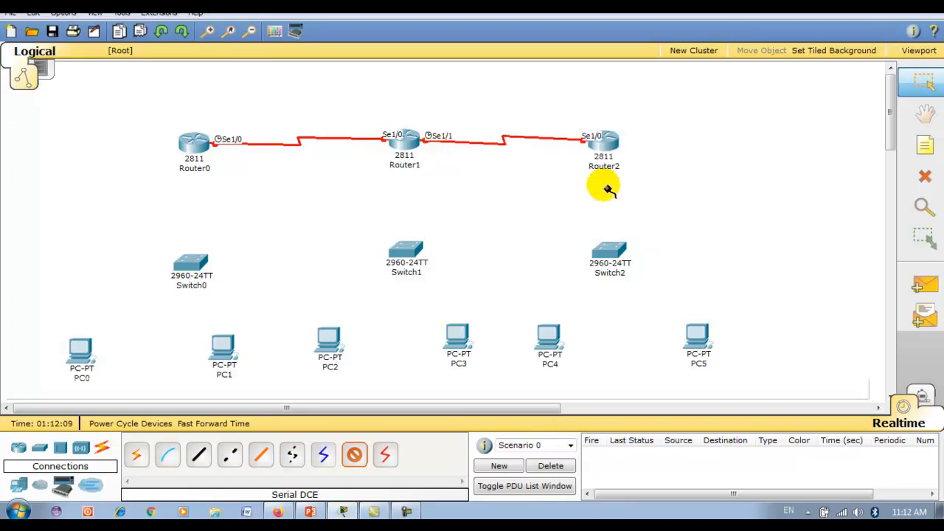
# Step: Connect Router0's FastEthernet0/0 to Switch0's FastEthernet0/1 with a copper straight-through cable
pyautogui.click(199, 459)
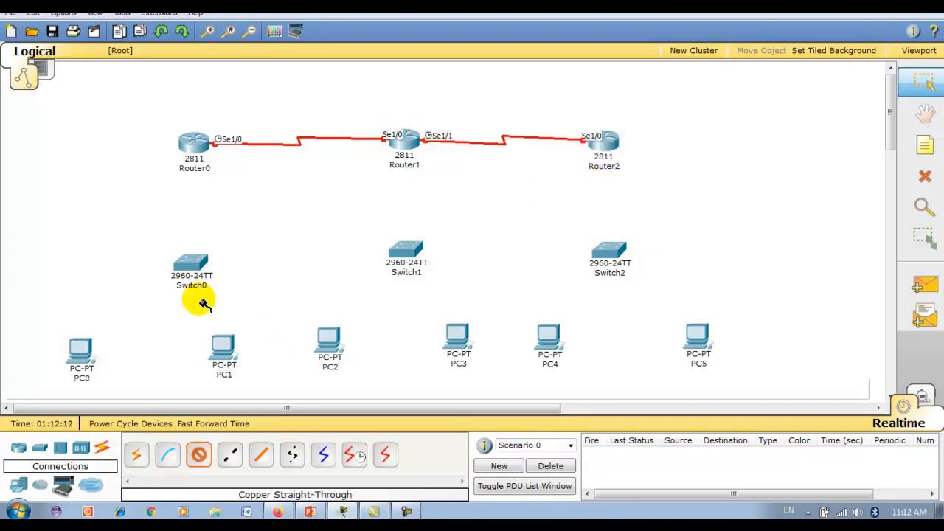
pyautogui.click(190, 142)
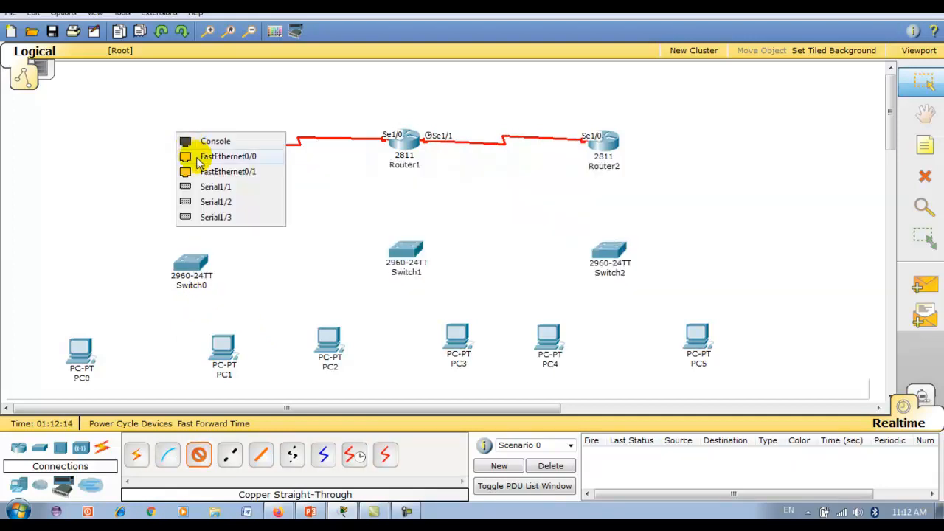
pyautogui.click(199, 157)
pyautogui.click(191, 258)
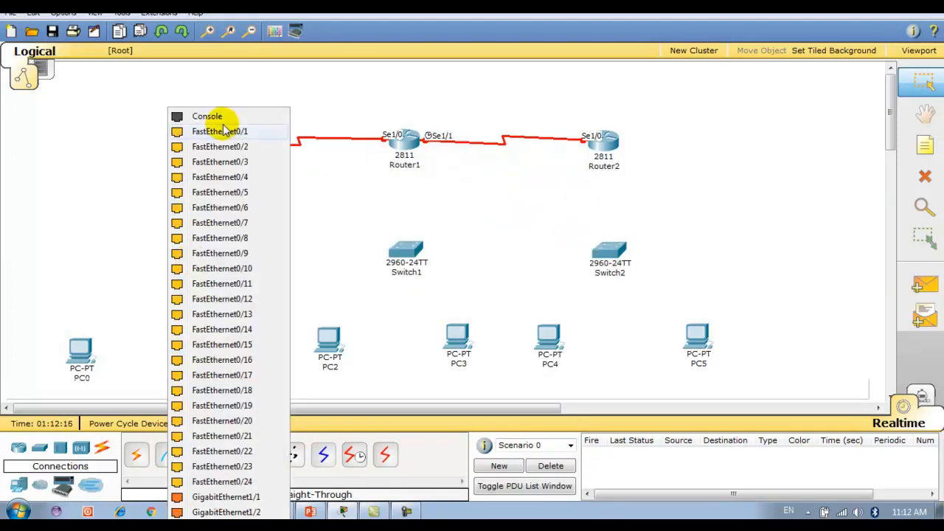
pyautogui.click(221, 131)
# Step: Connect Switch0's FastEthernet0/2 to PC0 and its FastEthernet0/3 to PC1, using each PC's FastEthernet port and copper straight-through cables
pyautogui.click(198, 260)
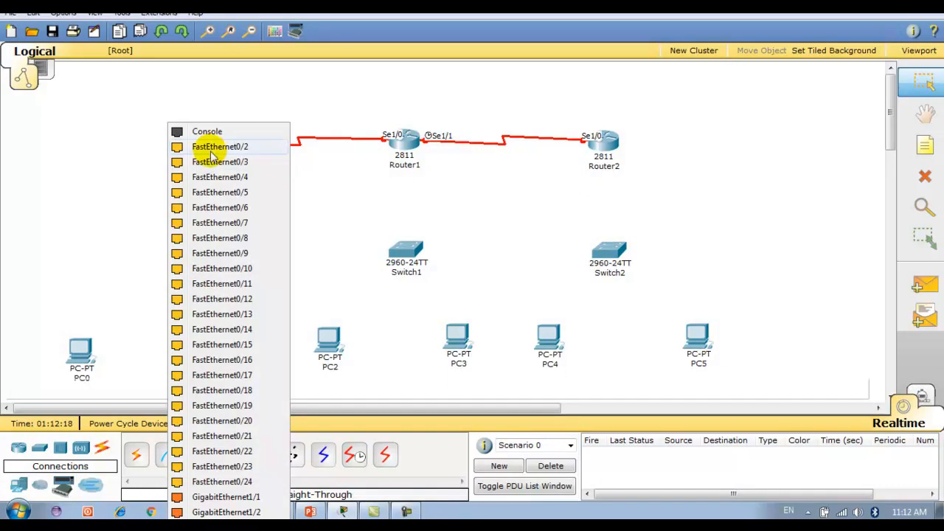
pyautogui.click(218, 148)
pyautogui.click(81, 343)
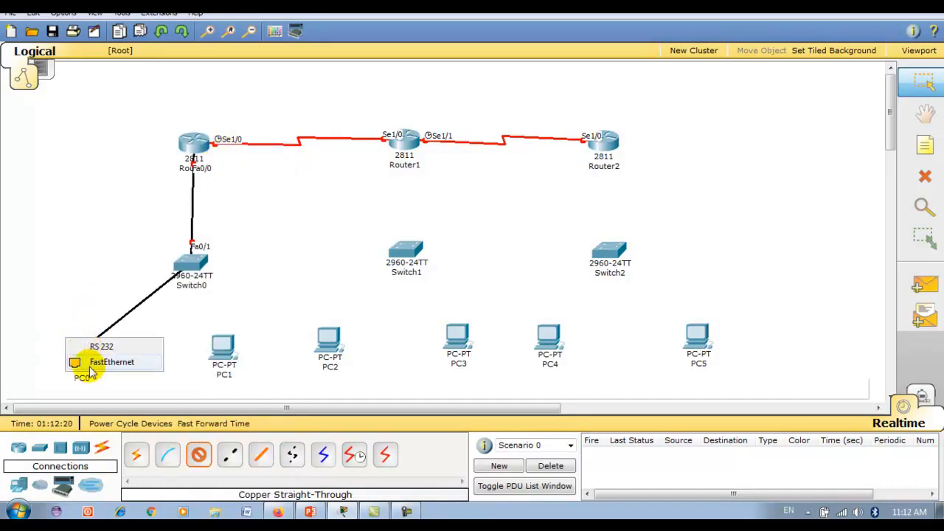
pyautogui.click(91, 364)
pyautogui.click(193, 265)
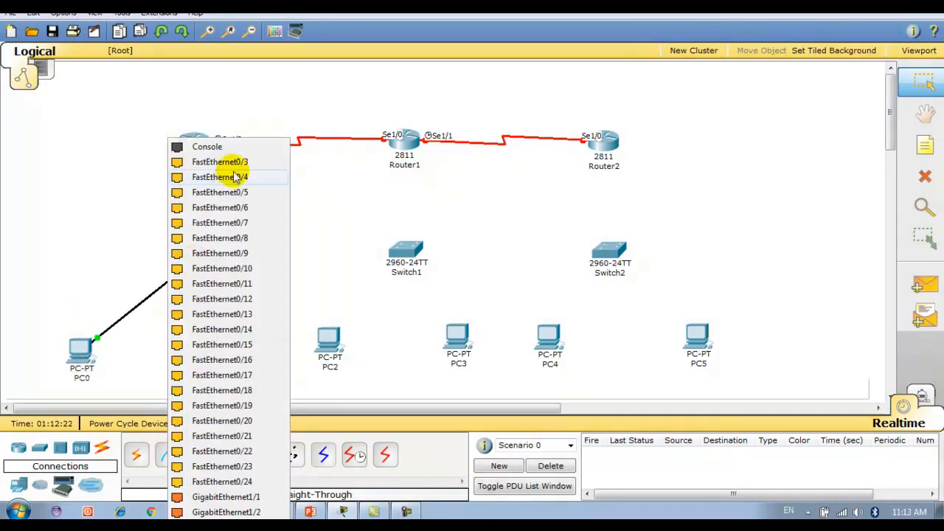
pyautogui.click(221, 162)
pyautogui.click(225, 341)
pyautogui.click(238, 360)
# Step: Connect Router1's FastEthernet0/0 to Switch1's FastEthernet0/1 with a copper straight-through cable
pyautogui.click(402, 139)
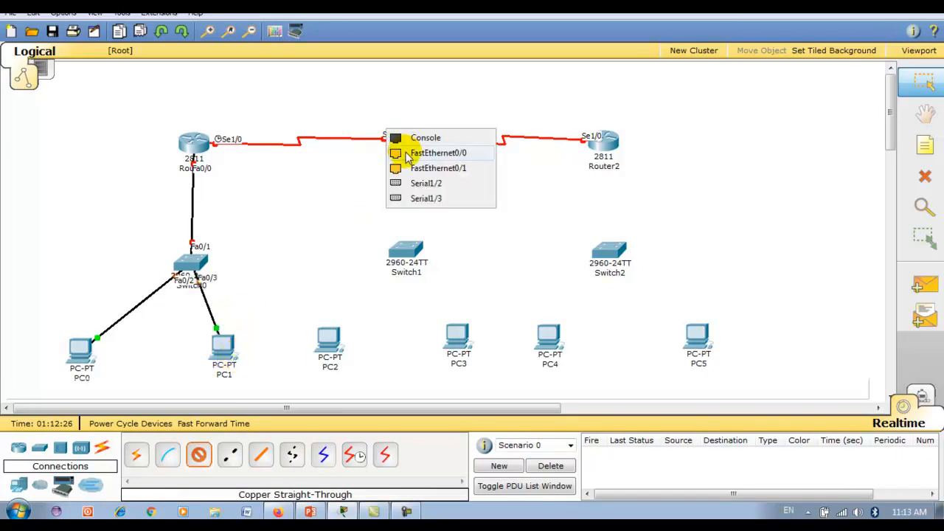
pyautogui.click(435, 154)
pyautogui.click(407, 249)
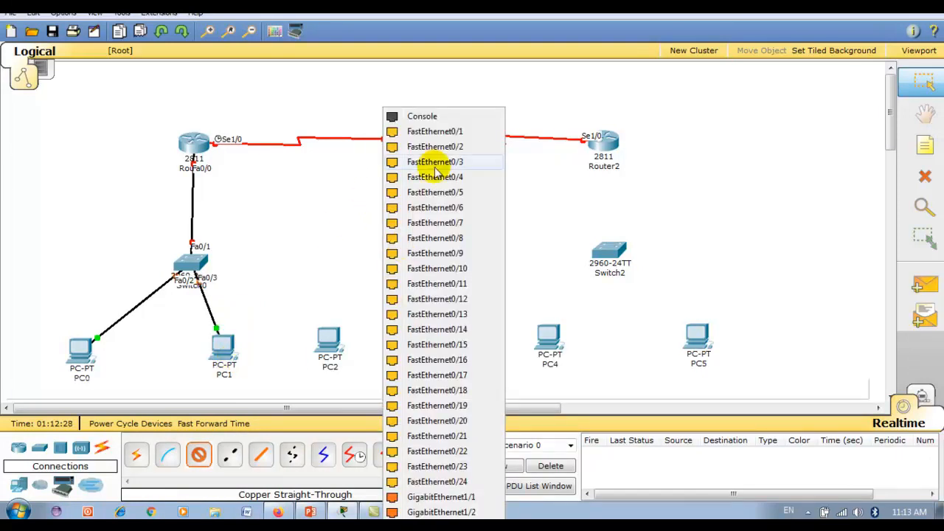
pyautogui.click(450, 132)
# Step: Connect Switch1's FastEthernet0/2 to PC2 and its FastEthernet0/3 to PC3, using each PC's FastEthernet port and copper straight-through cables
pyautogui.click(408, 250)
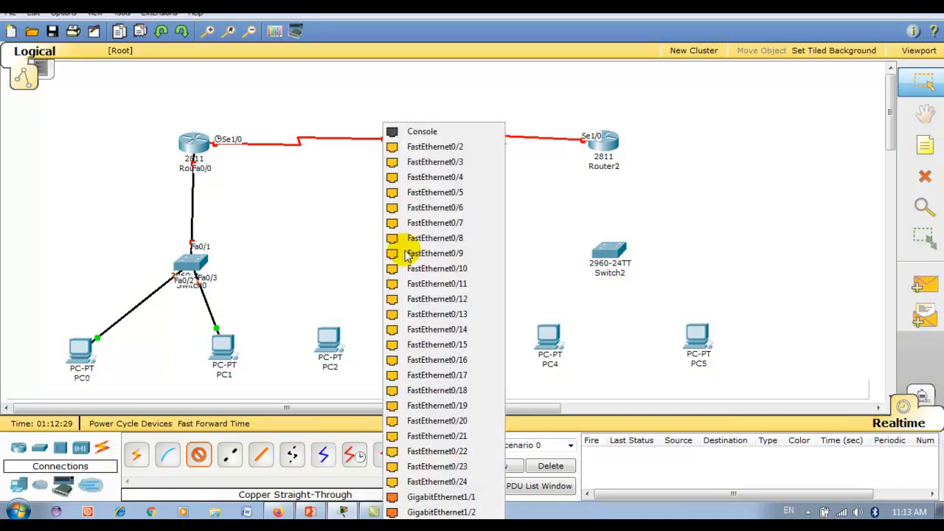
pyautogui.click(435, 147)
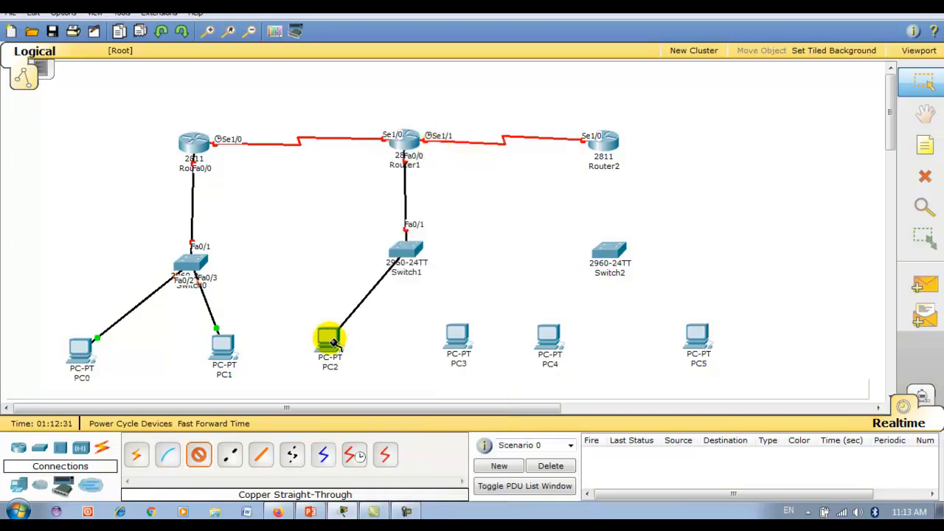
pyautogui.click(328, 341)
pyautogui.click(339, 352)
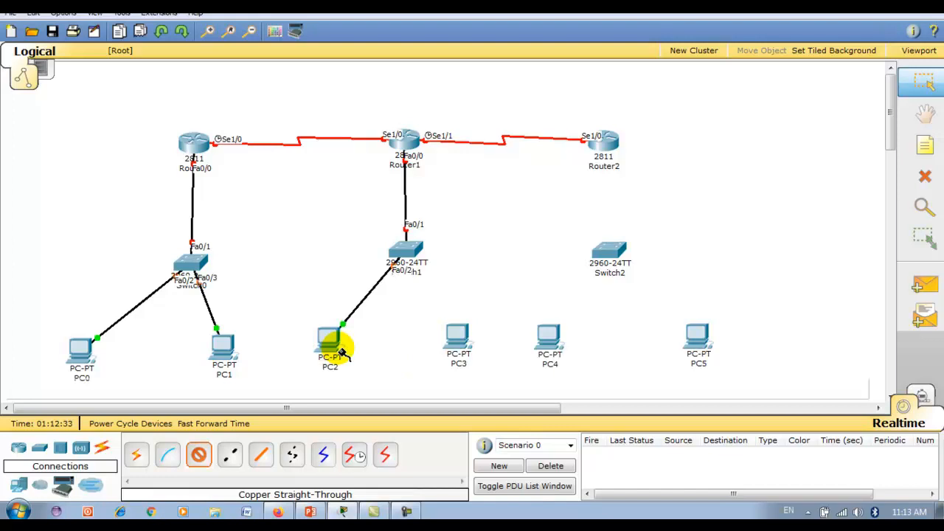
pyautogui.click(402, 248)
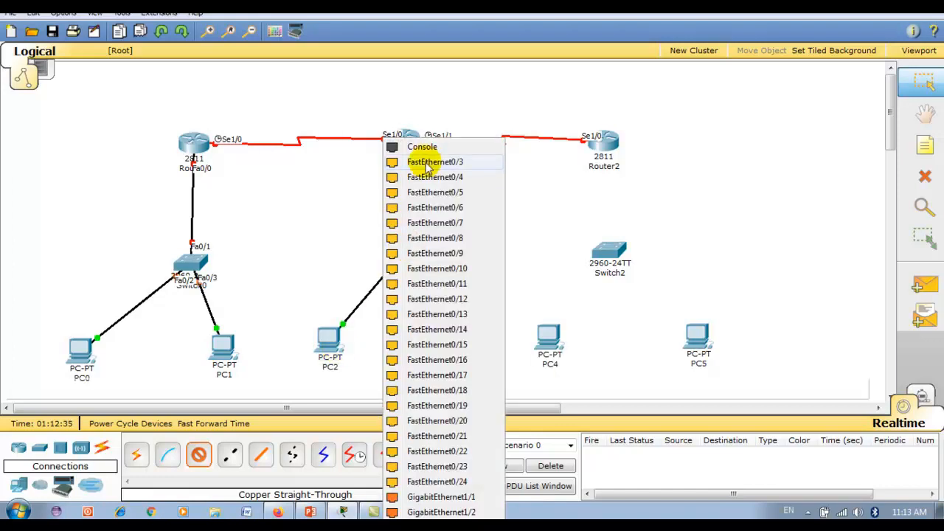
pyautogui.click(434, 162)
pyautogui.click(456, 334)
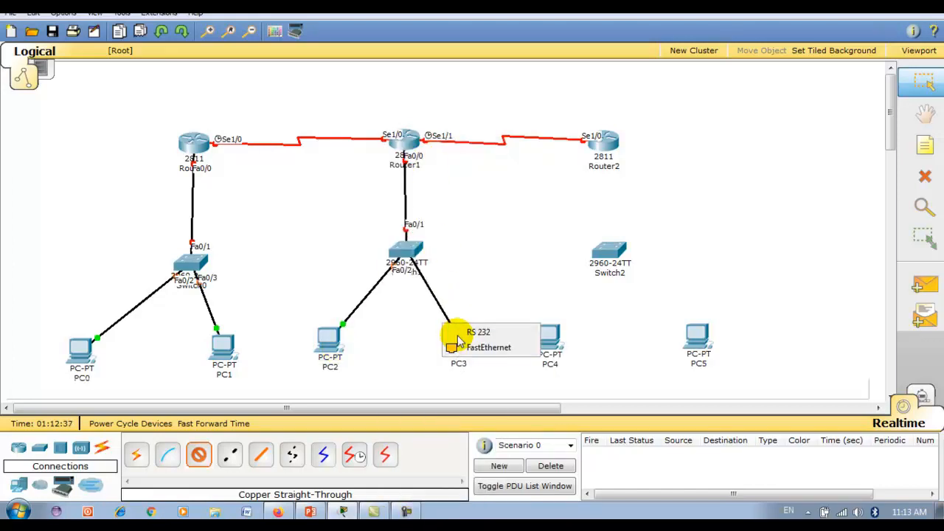
pyautogui.click(472, 348)
# Step: Connect Router2's FastEthernet0/0 to Switch2's FastEthernet0/1 with a copper straight-through cable
pyautogui.click(600, 142)
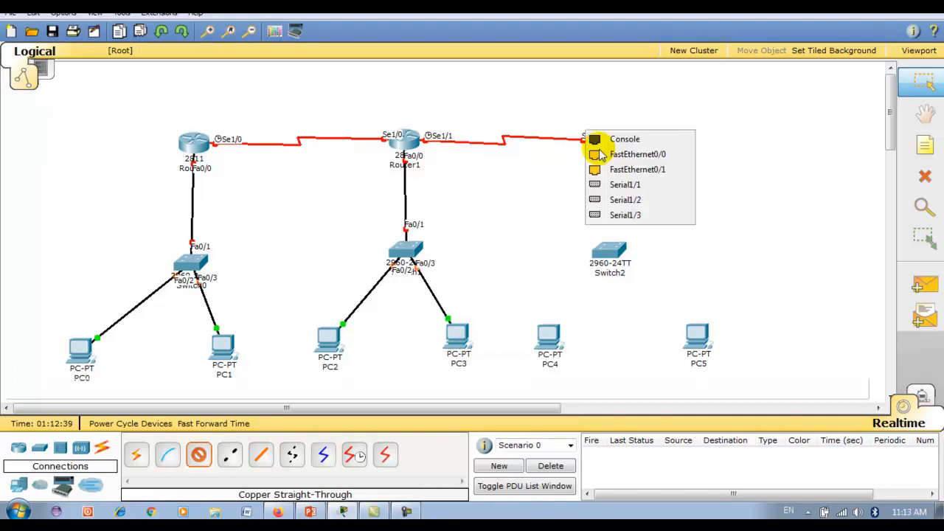
pyautogui.click(614, 156)
pyautogui.click(607, 249)
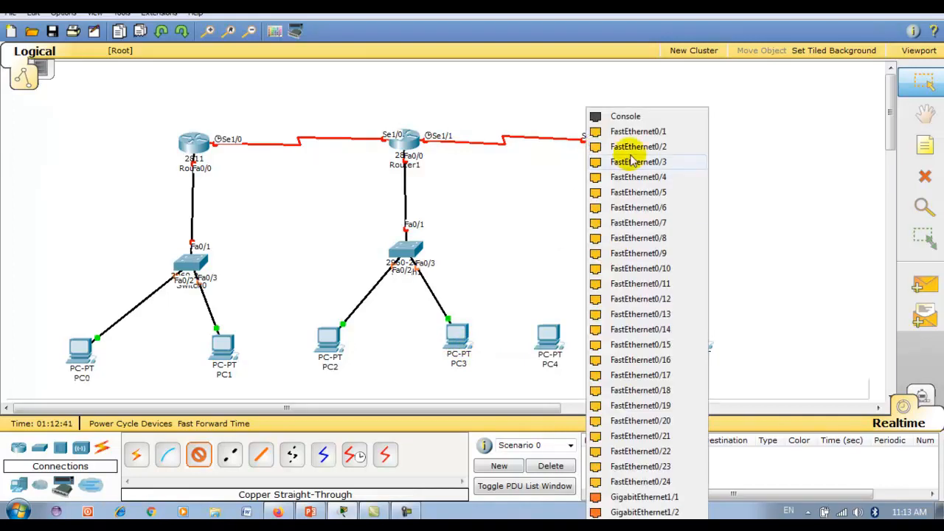
pyautogui.click(640, 133)
# Step: Connect Switch2's FastEthernet0/2 to PC4 and its FastEthernet0/3 to PC5, using each PC's FastEthernet port and copper straight-through cables
pyautogui.click(611, 250)
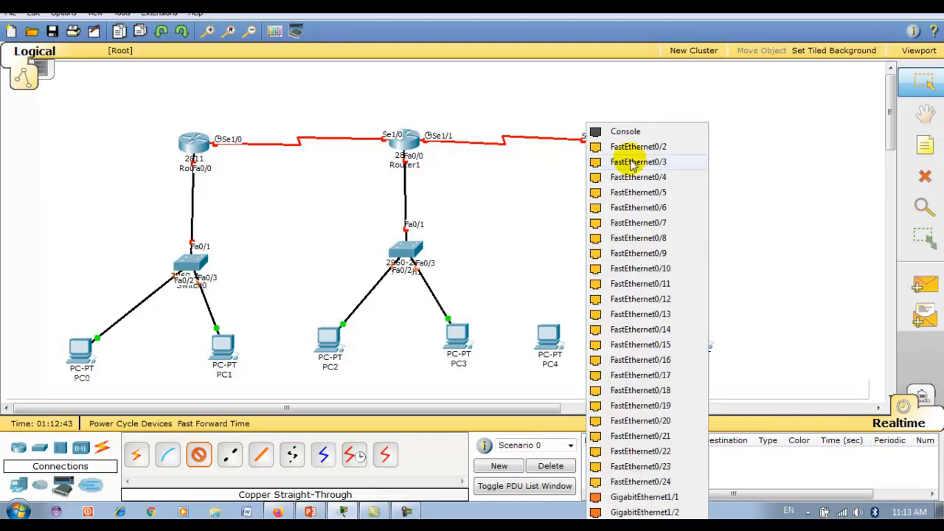
pyautogui.click(638, 148)
pyautogui.click(549, 334)
pyautogui.click(574, 345)
pyautogui.click(609, 251)
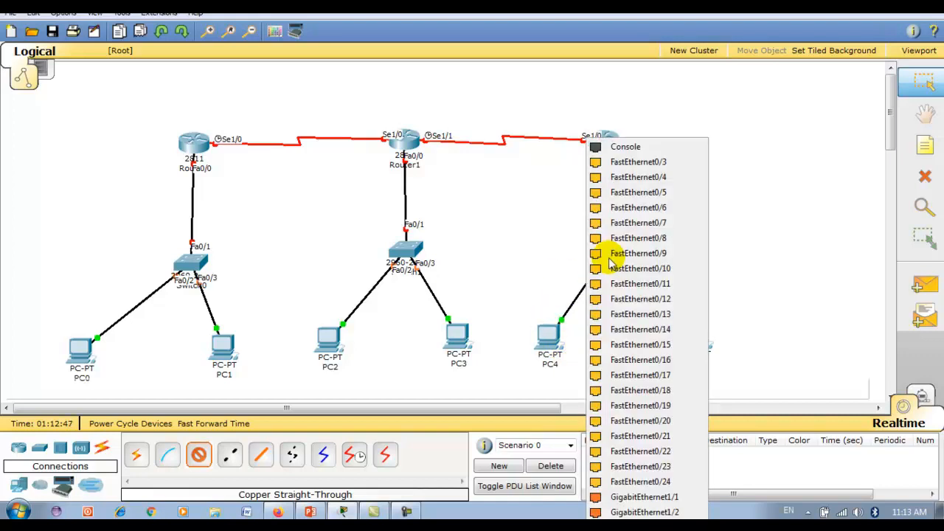
pyautogui.click(639, 166)
pyautogui.click(698, 337)
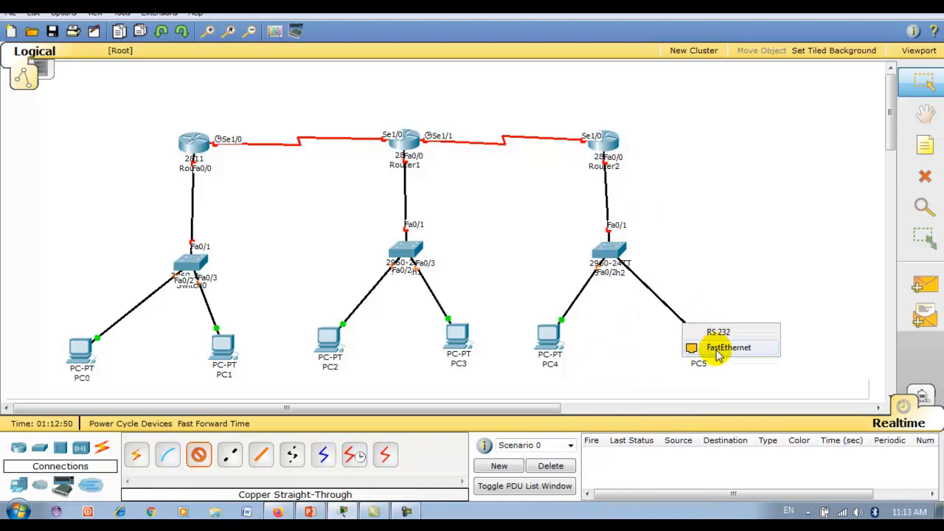
pyautogui.click(717, 350)
pyautogui.click(924, 82)
# Step: Place workspace notes reading 10.0.0.2 beside PC0 and 10.0.0.3 beside PC1
pyautogui.click(87, 354)
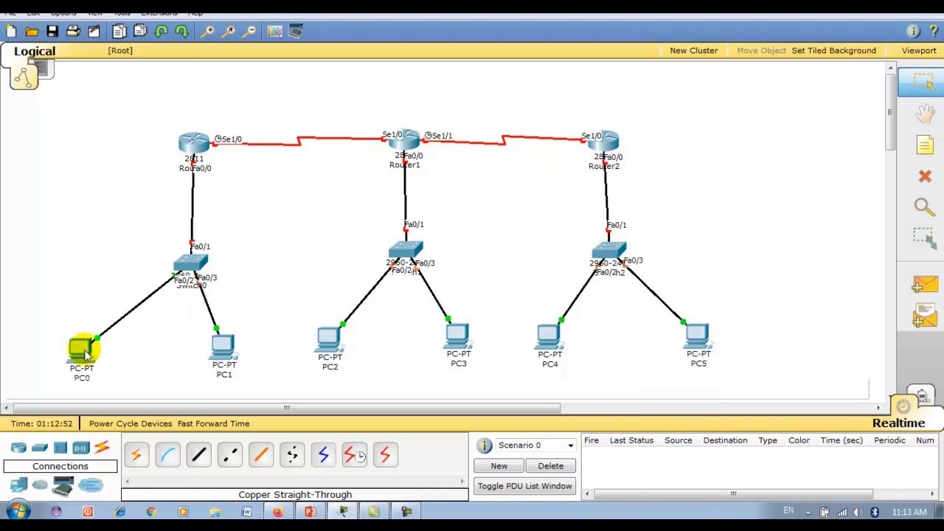
pyautogui.click(923, 145)
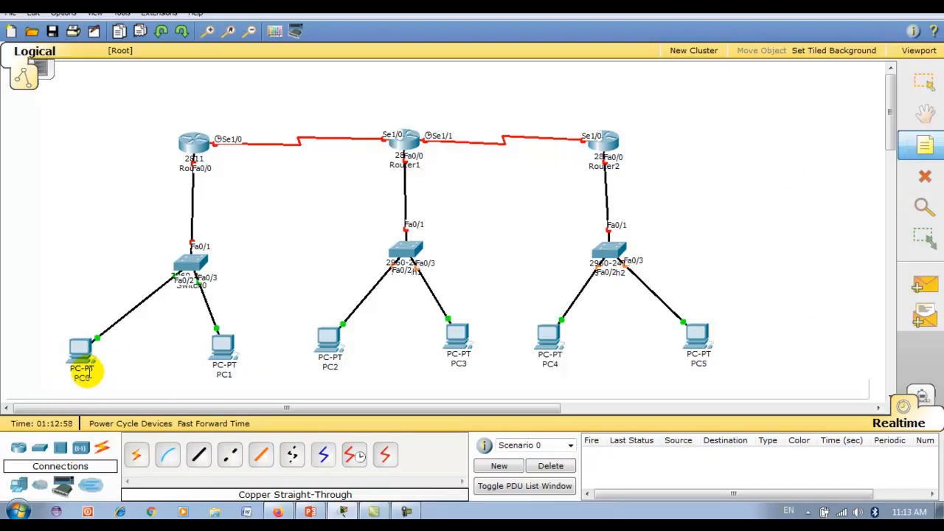
pyautogui.click(86, 373)
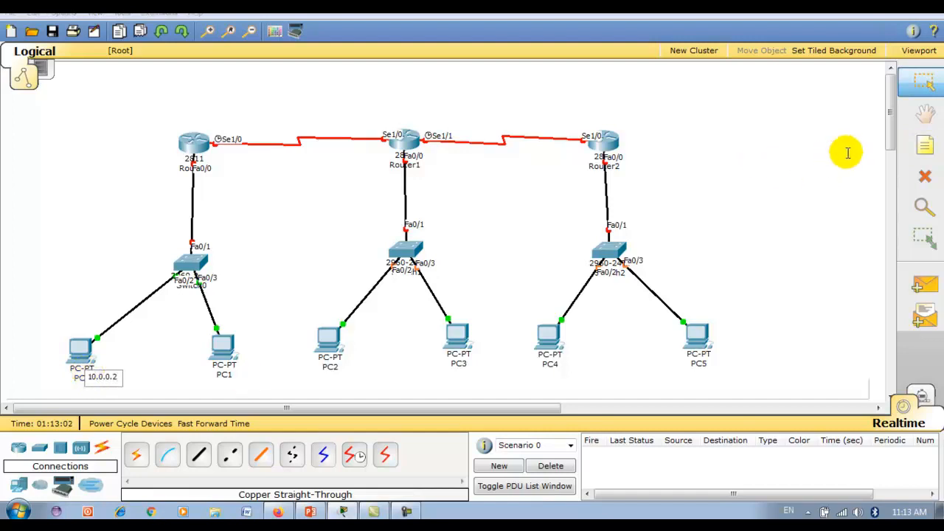
pyautogui.click(924, 151)
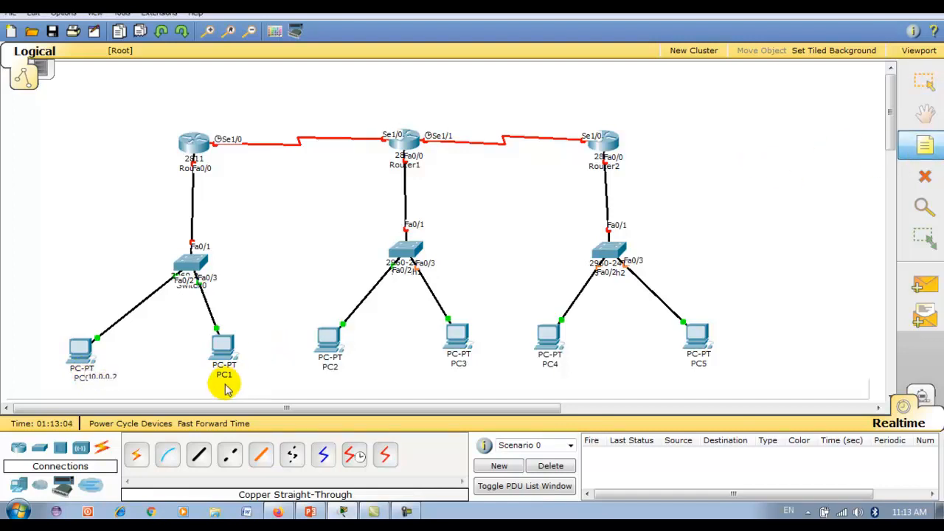
pyautogui.click(190, 348)
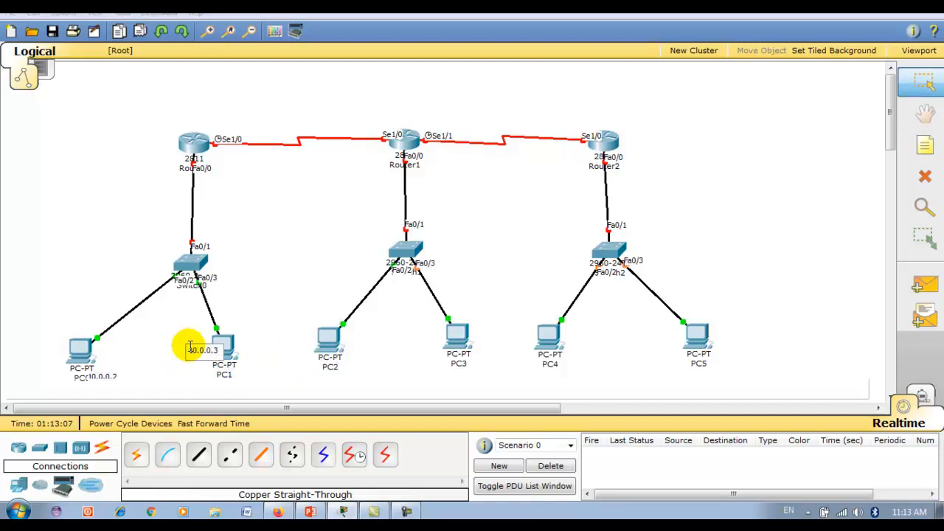
pyautogui.click(326, 275)
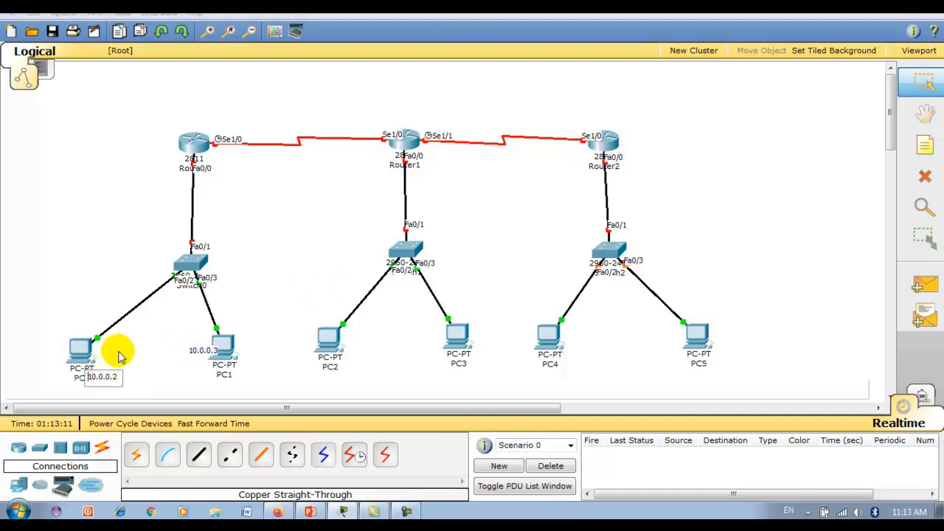
pyautogui.click(129, 372)
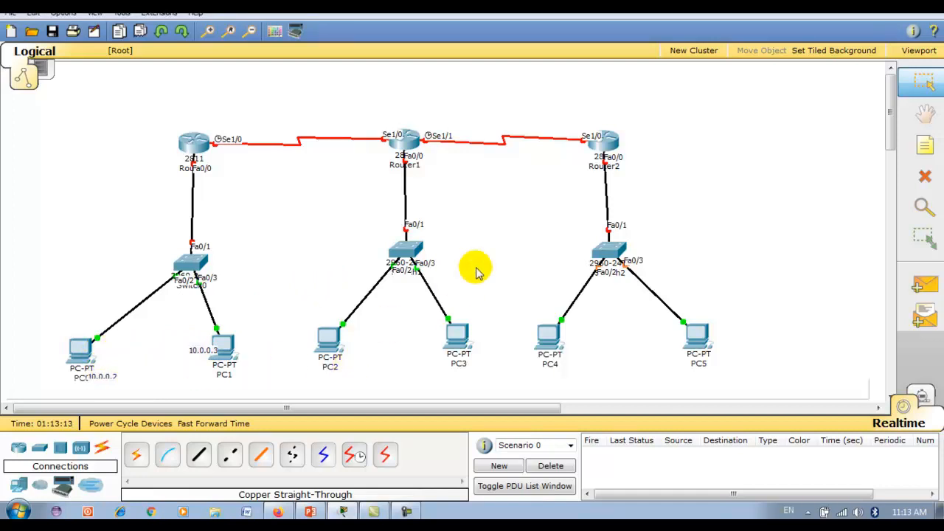
# Step: Place workspace notes reading 30.0.0.2 below PC2 and 30.0.0.3 below PC3
pyautogui.scroll(-1, 893, 138)
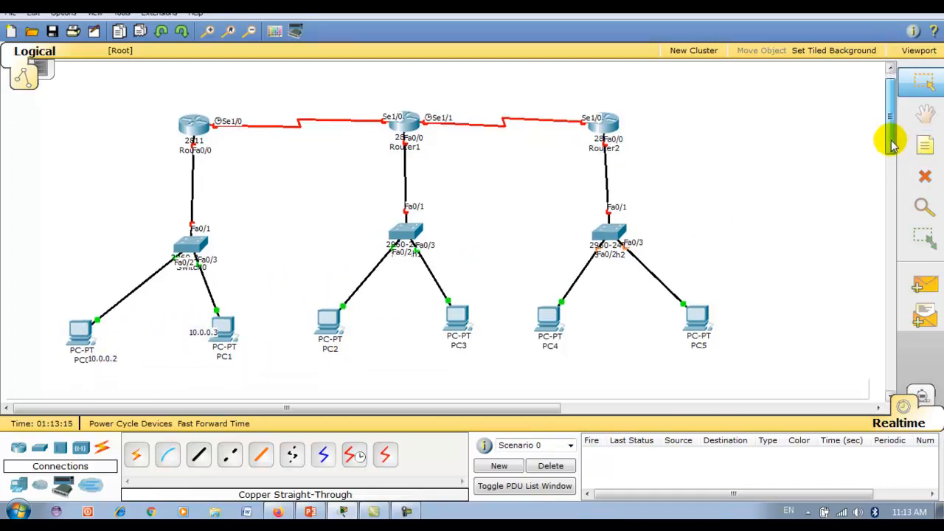
pyautogui.click(927, 150)
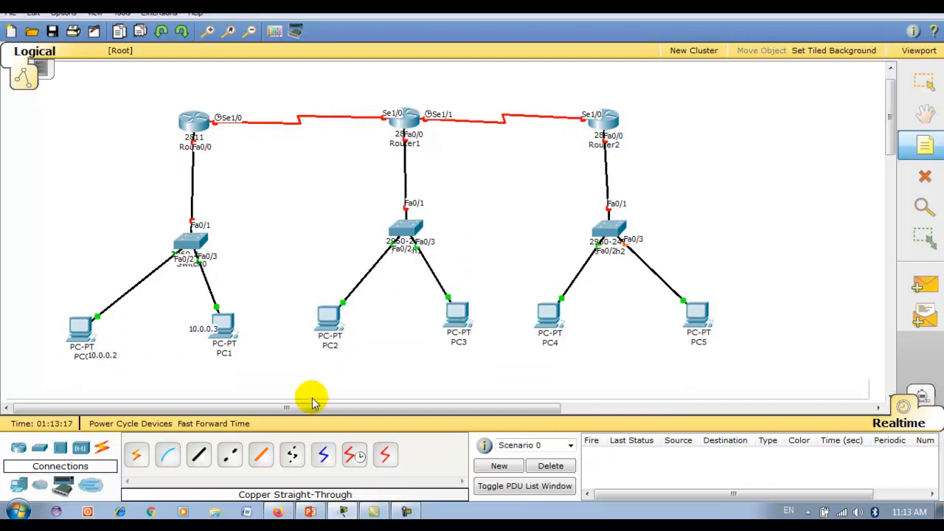
pyautogui.click(327, 358)
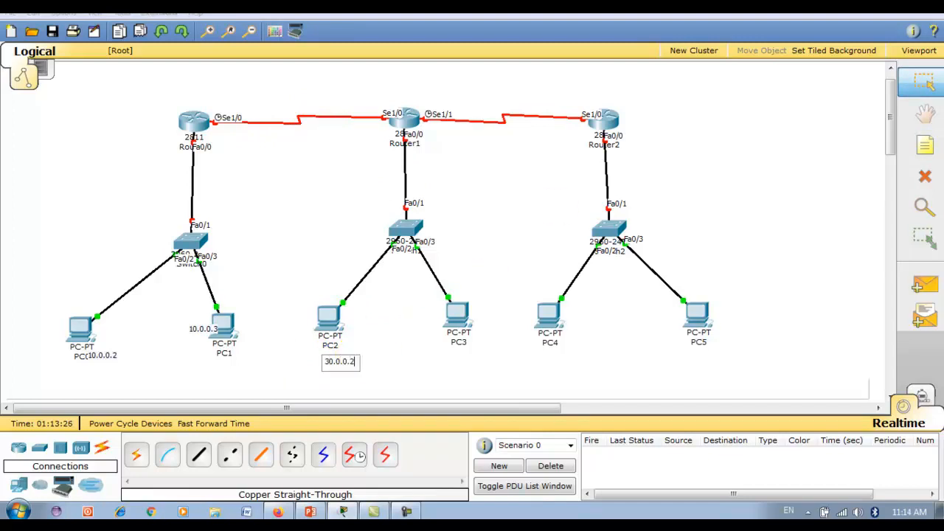
pyautogui.click(925, 146)
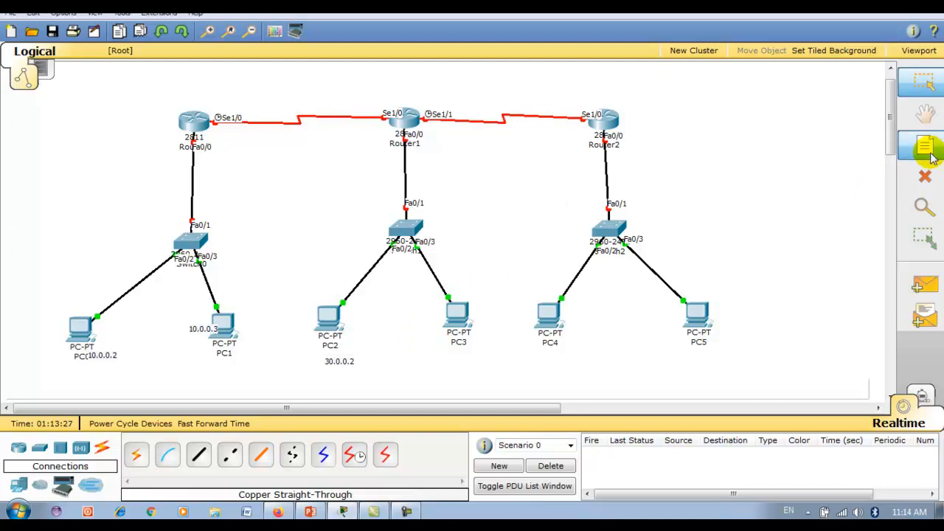
pyautogui.click(437, 357)
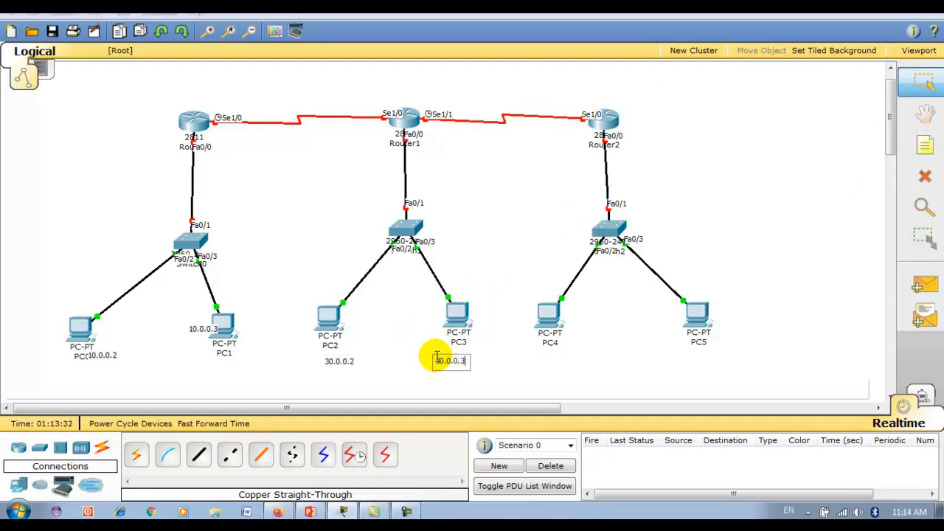
# Step: Place workspace notes reading 50.0.0.2 below PC4 and 50.0.0.3 below PC5
pyautogui.click(923, 145)
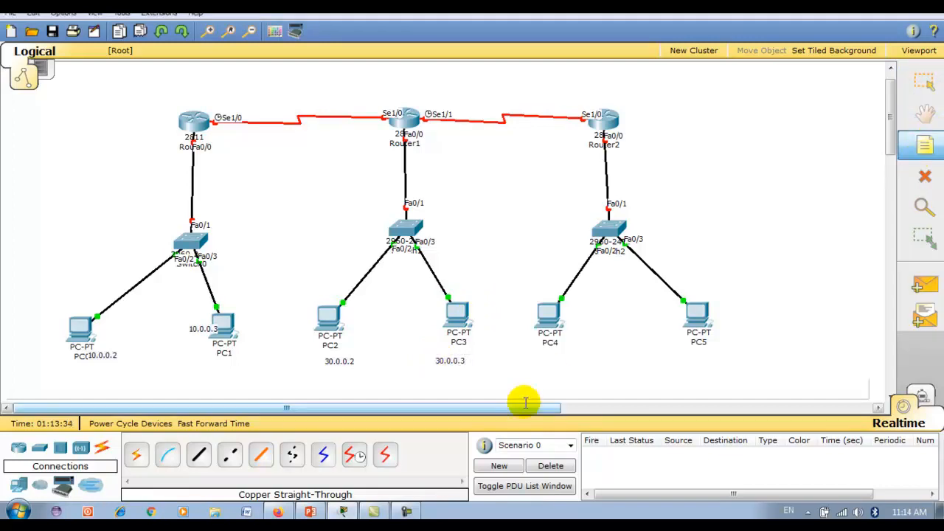
pyautogui.click(539, 359)
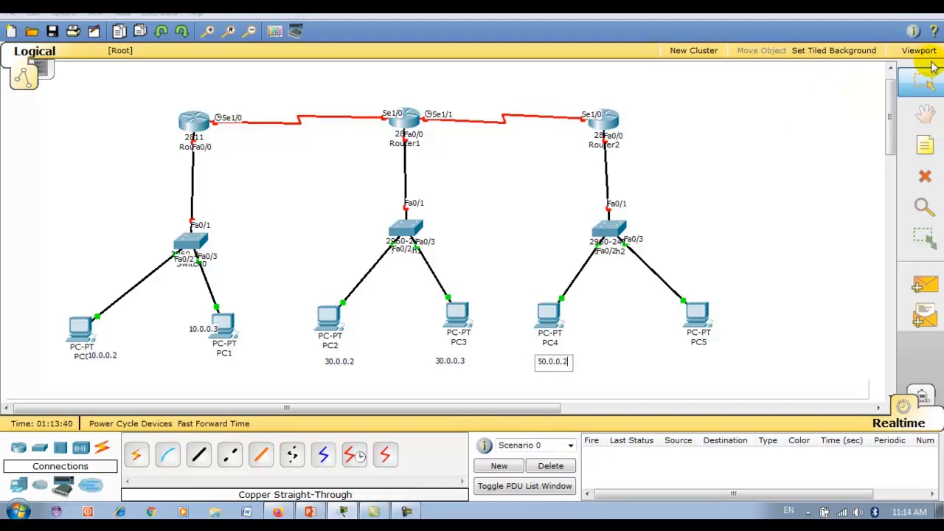
pyautogui.click(923, 146)
pyautogui.click(696, 357)
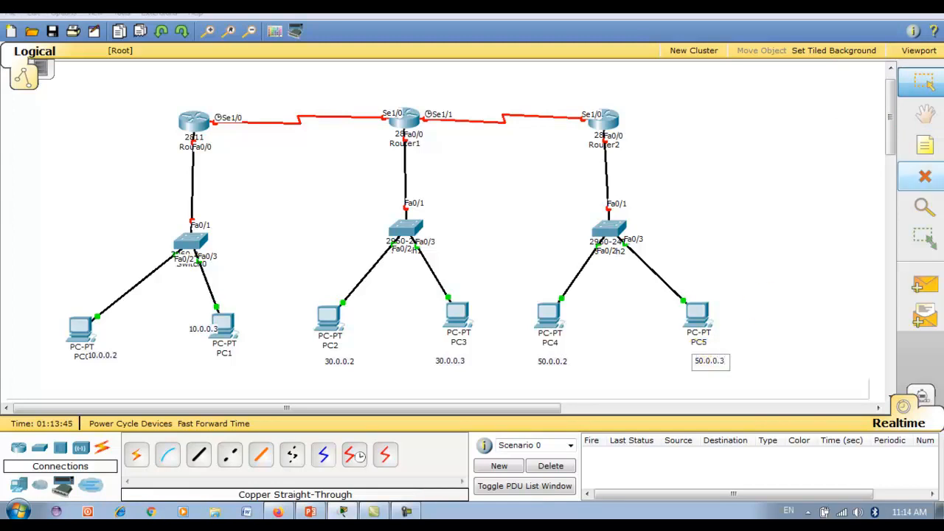
# Step: Label the routers' FastEthernet0/0 links with notes: 10.0.0.1 under Router0, 30.0.0.1 under Router1 and 50.0.0.1 under Router2
pyautogui.click(923, 146)
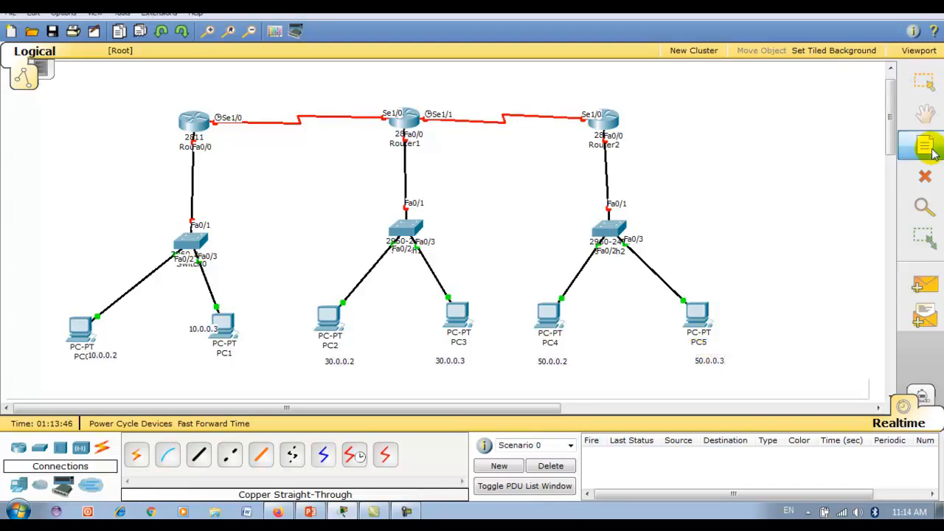
pyautogui.click(185, 161)
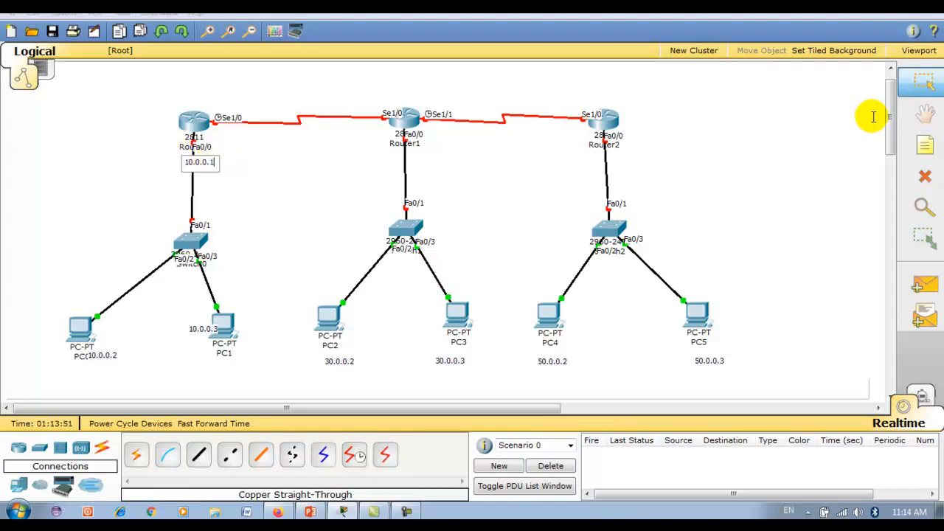
pyautogui.click(924, 146)
pyautogui.click(399, 157)
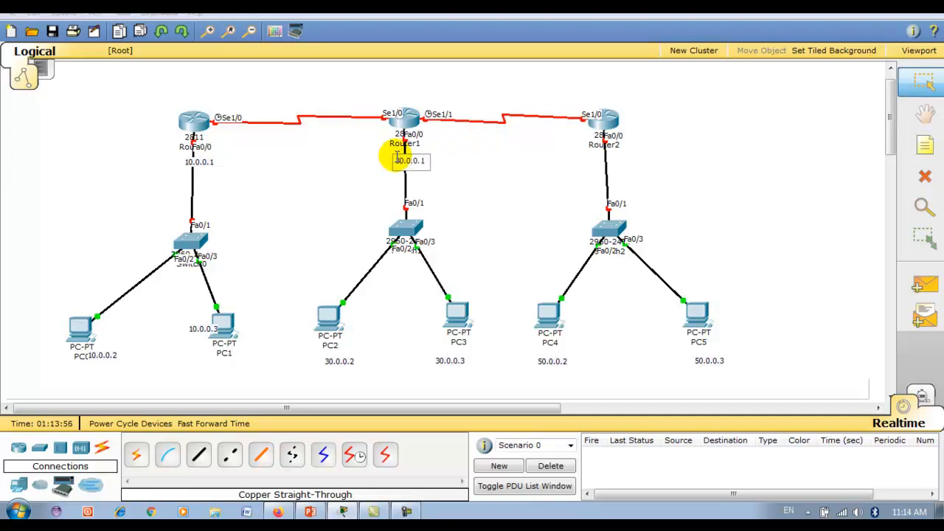
pyautogui.click(924, 146)
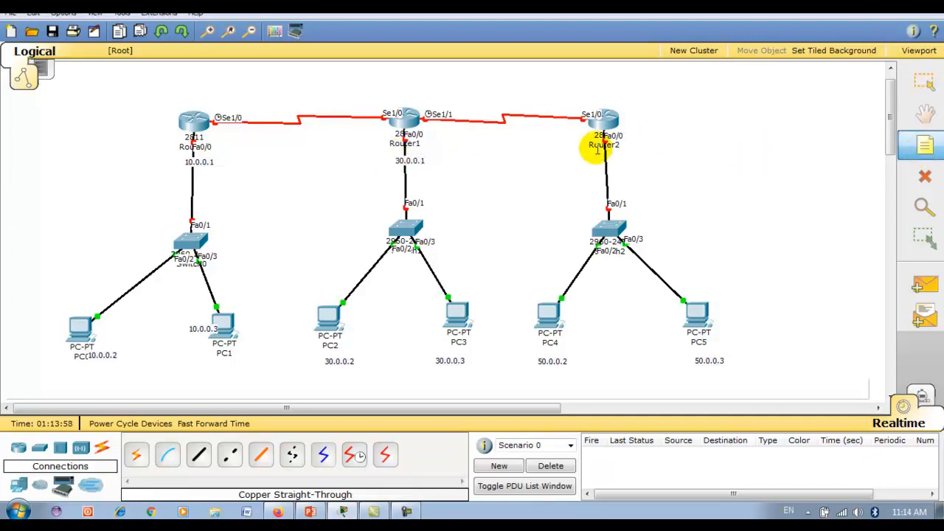
pyautogui.click(594, 159)
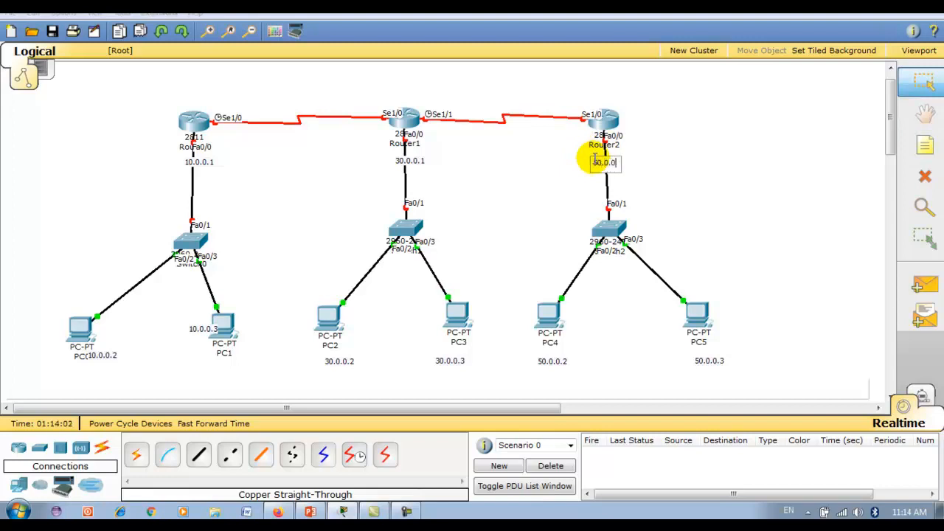
# Step: Label the Router0–Router1 serial link with notes: 20.0.0.1 at Router0's Serial1/0 and 20.0.0.2 at Router1's Serial1/0
pyautogui.click(924, 146)
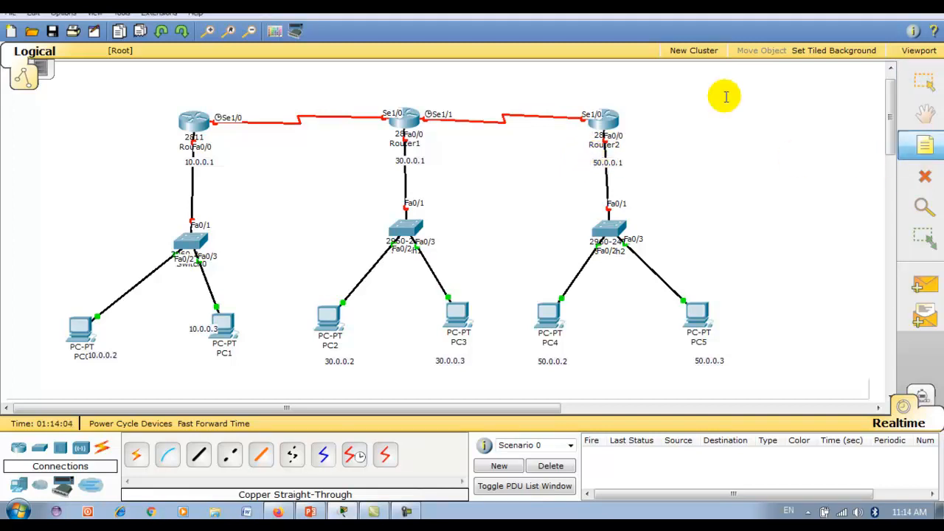
pyautogui.click(207, 104)
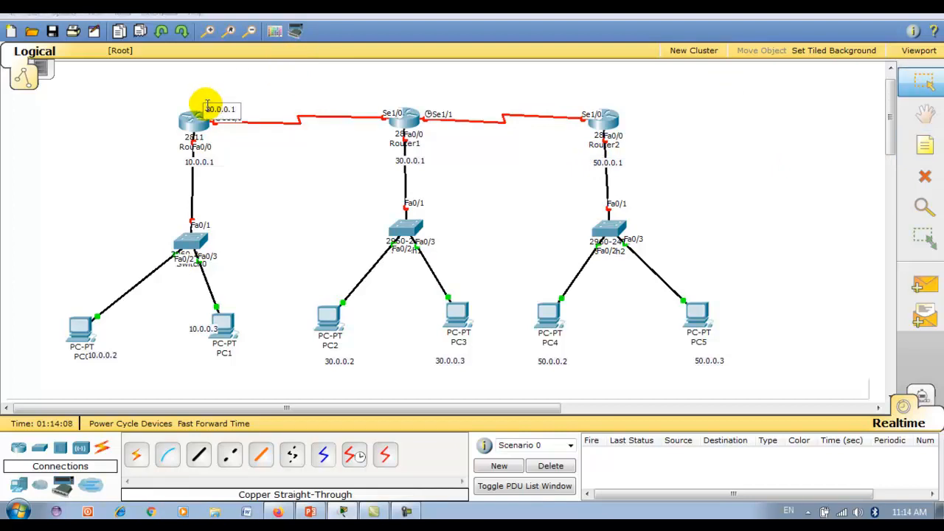
pyautogui.click(924, 146)
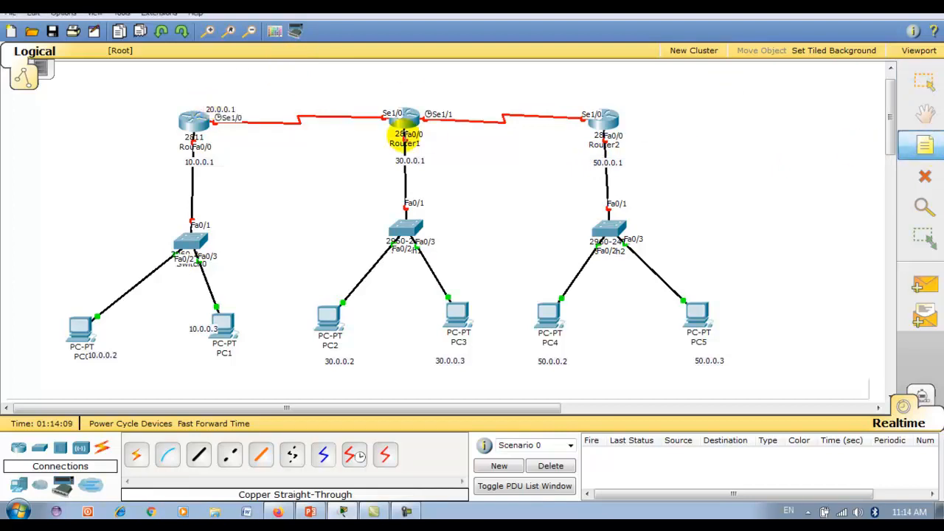
pyautogui.click(356, 100)
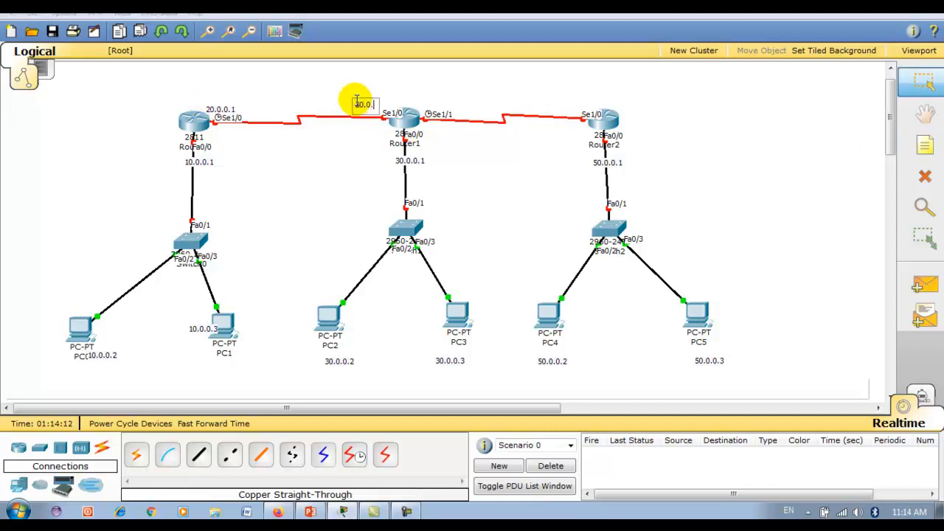
pyautogui.write('20.0.0.2')
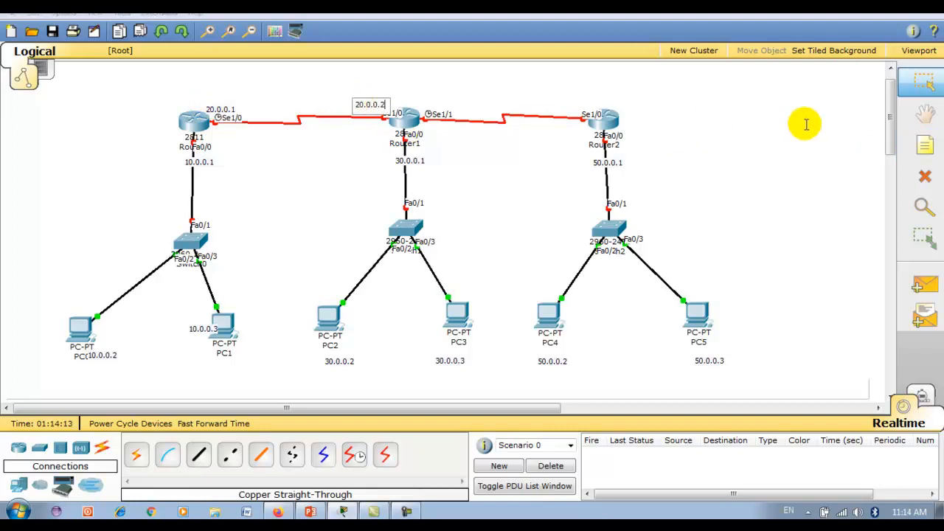
# Step: Label the Router1–Router2 serial link with notes: 40.0.0.1 at Router1's Serial1/1 and 40.0.0.2 at Router2's Serial1/0
pyautogui.click(924, 146)
pyautogui.click(429, 103)
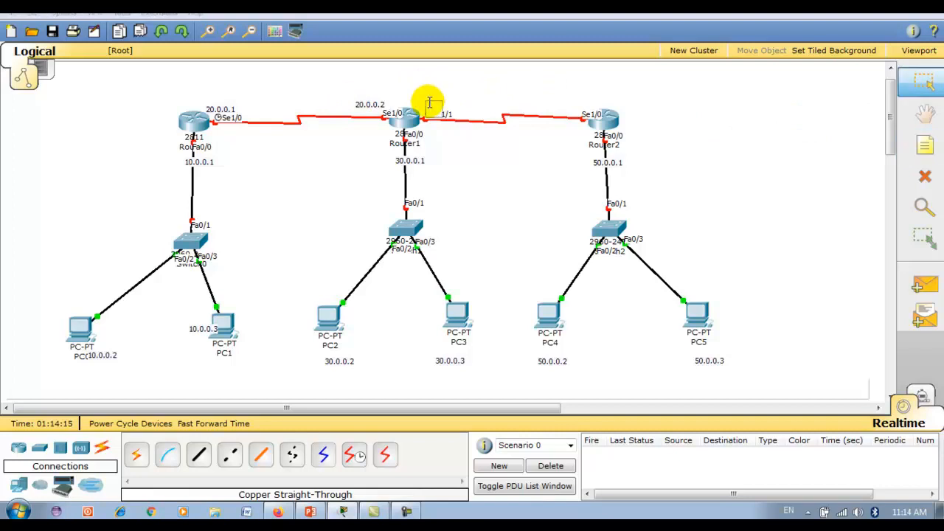
pyautogui.write('1')
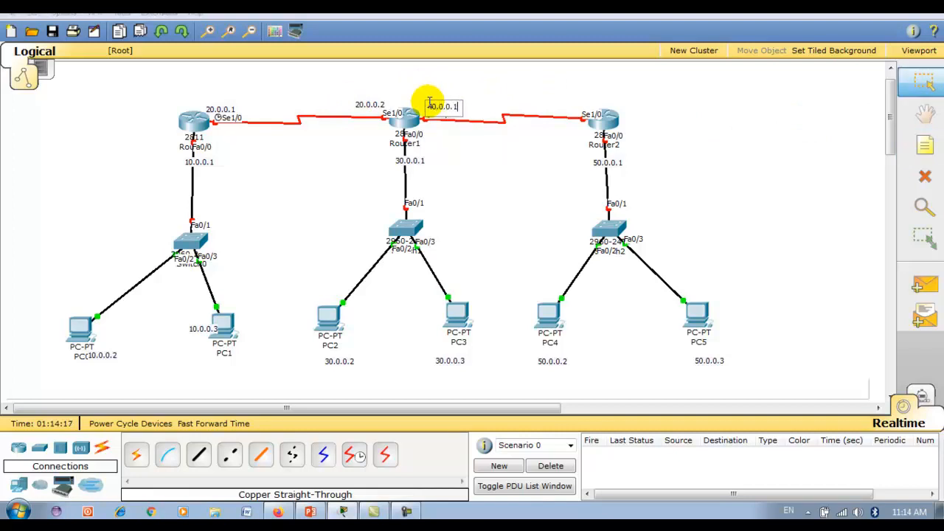
pyautogui.click(921, 146)
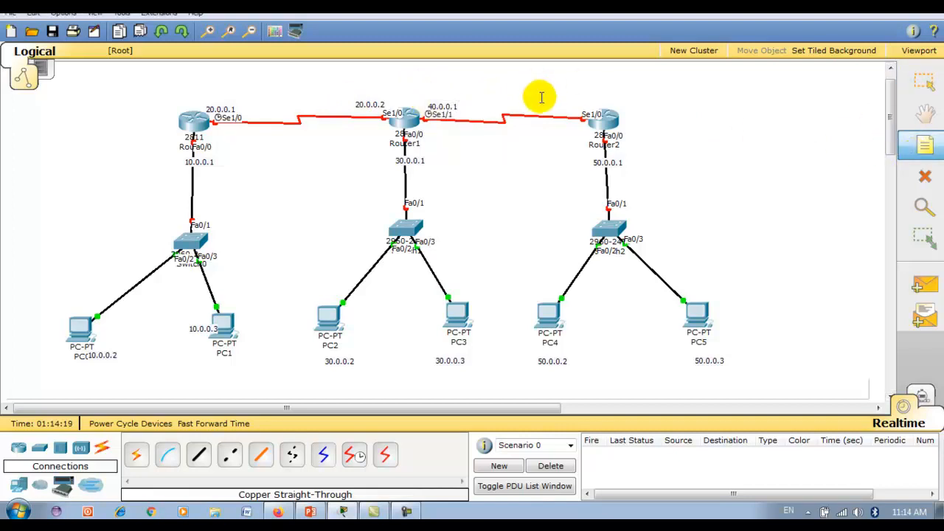
pyautogui.press('Escape')
pyautogui.write('40.0.')
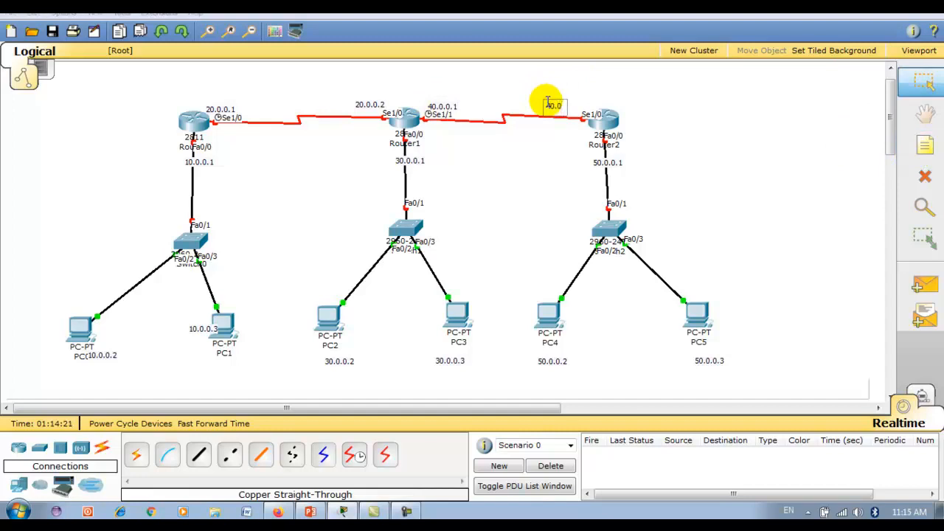
pyautogui.write('0.2')
pyautogui.click(783, 152)
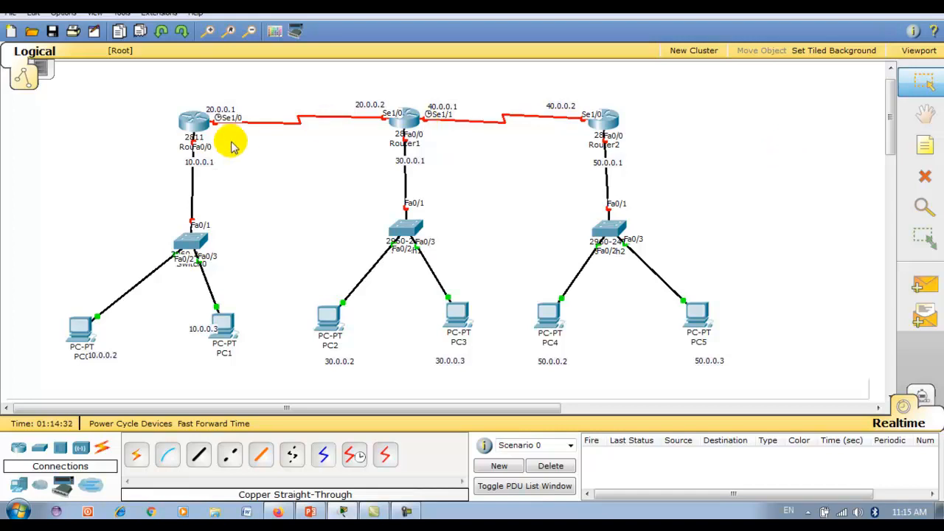
# Step: Give PC0 the static IP address 10.0.0.2 with subnet mask 255.0.0.0 and default gateway 10.0.0.1
pyautogui.click(81, 331)
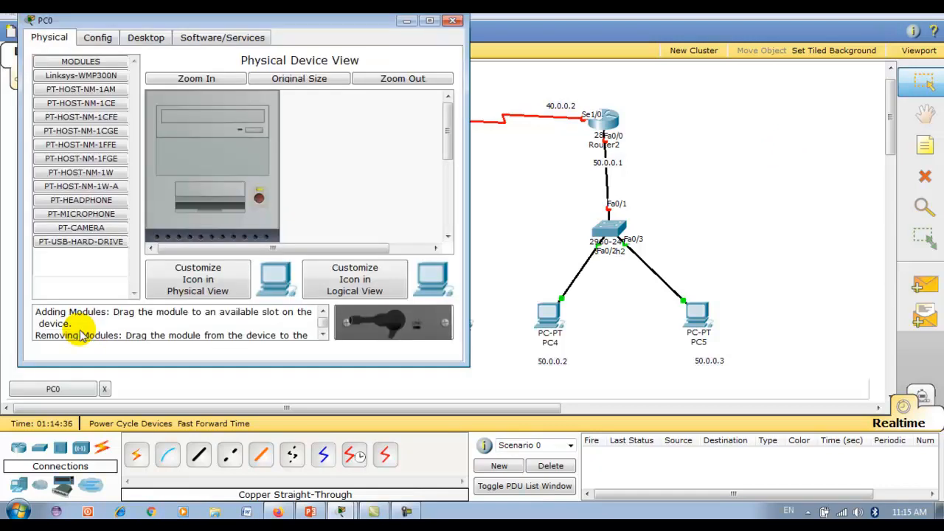
pyautogui.click(142, 39)
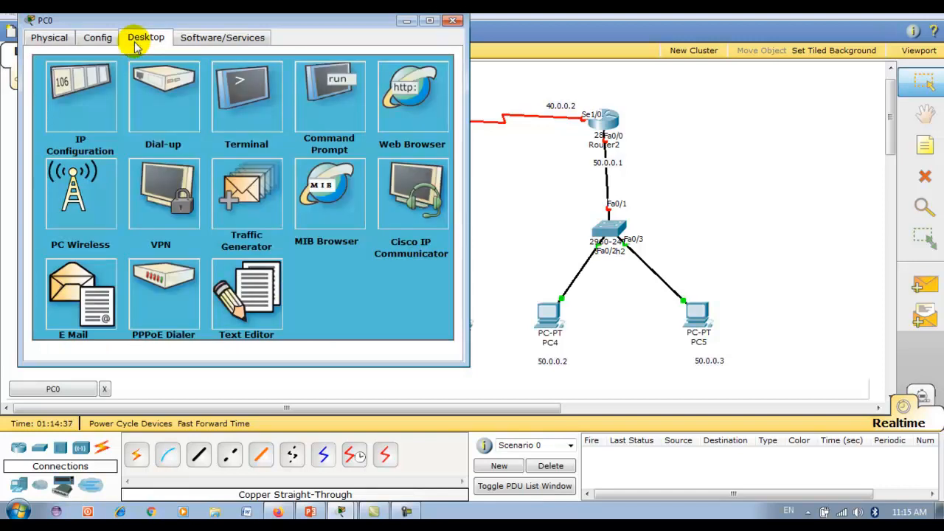
pyautogui.click(84, 120)
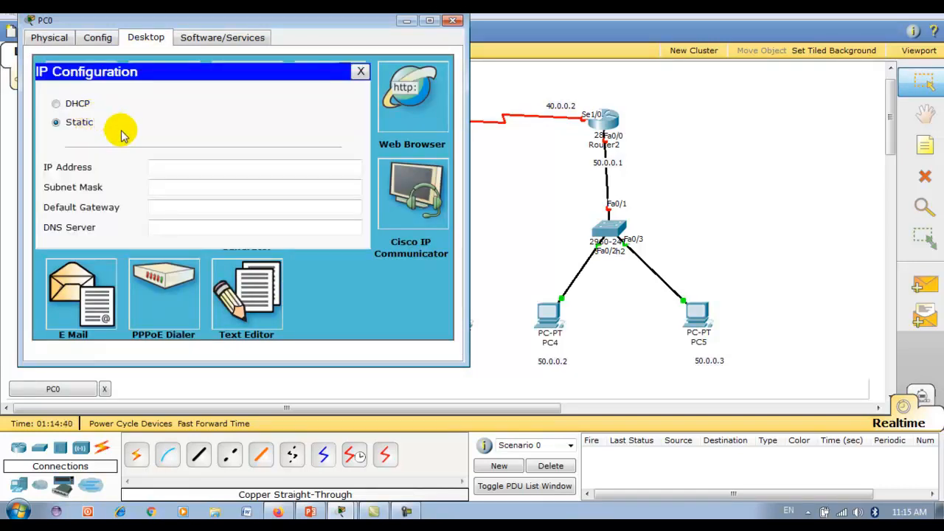
pyautogui.click(166, 167)
pyautogui.write('10.0.0.2')
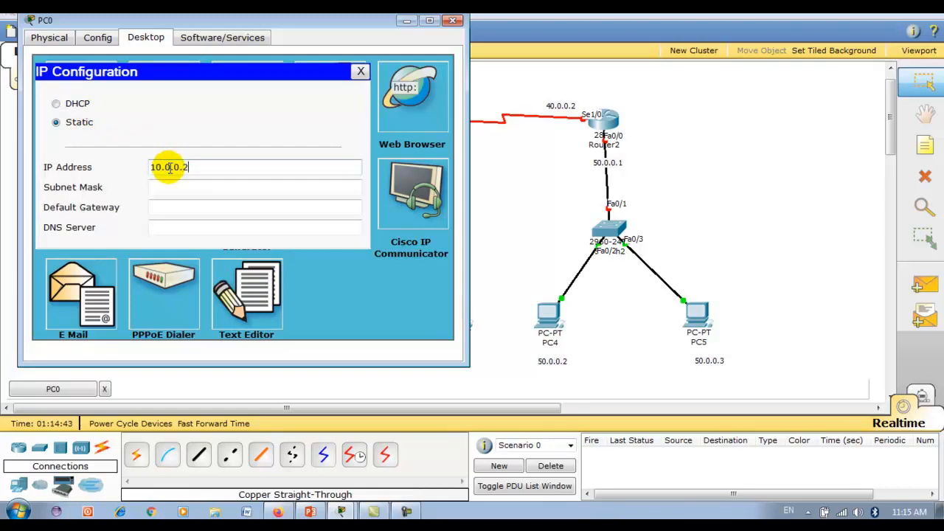
pyautogui.press('Tab')
pyautogui.press('Tab')
pyautogui.write('10.')
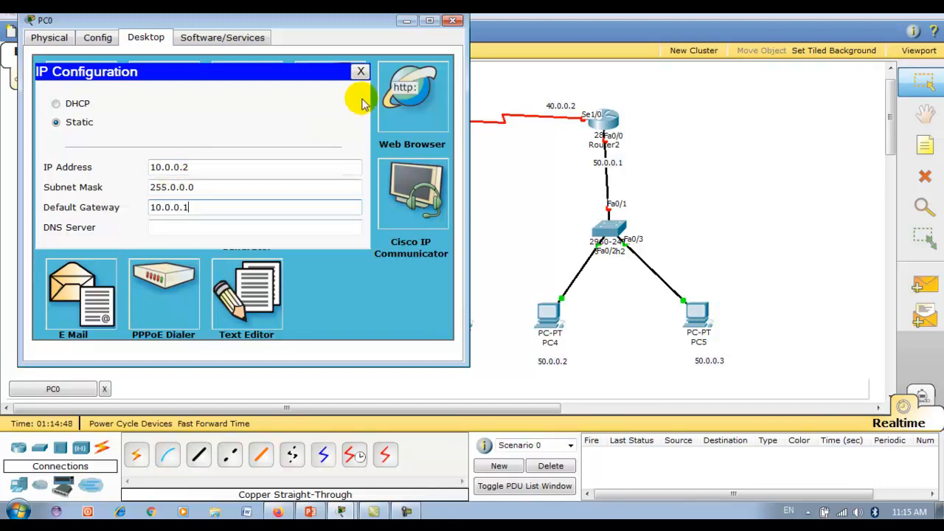
pyautogui.click(452, 20)
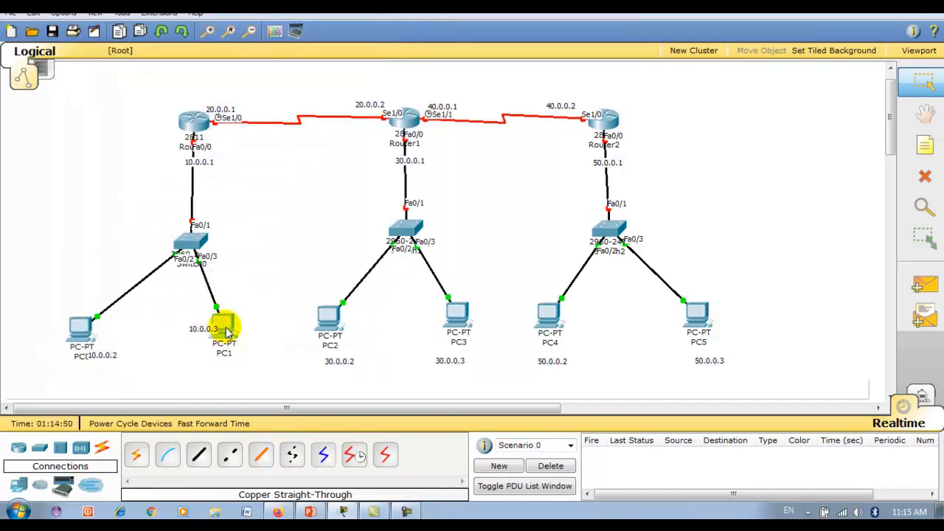
pyautogui.click(212, 322)
pyautogui.click(181, 92)
pyautogui.click(142, 151)
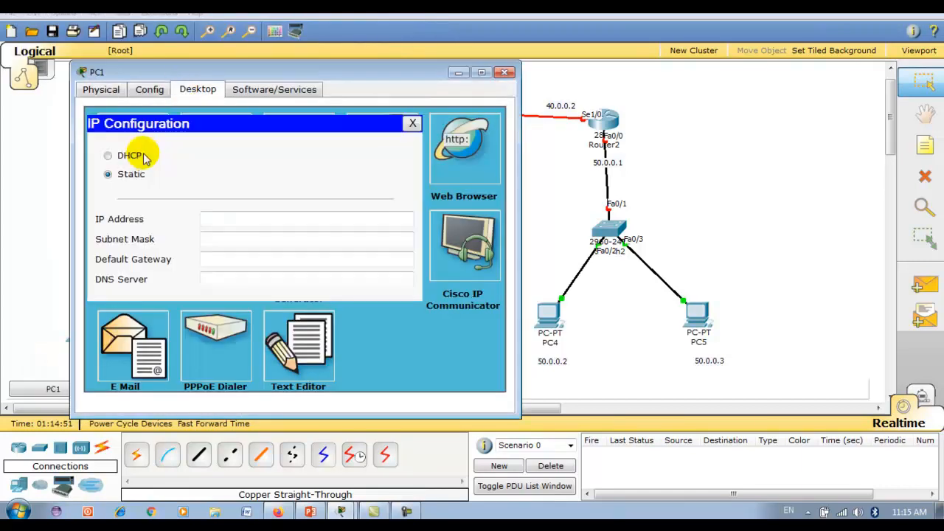
pyautogui.click(236, 219)
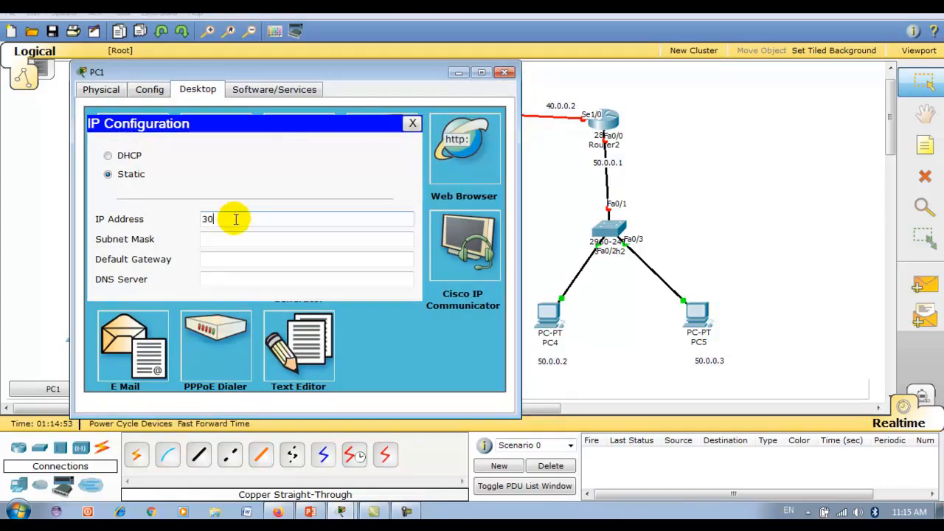
pyautogui.write('30.0.')
pyautogui.press('BackSpace')
pyautogui.press('BackSpace')
pyautogui.press('BackSpace')
pyautogui.press('BackSpace')
pyautogui.write('10.0.0.')
pyautogui.press('Tab')
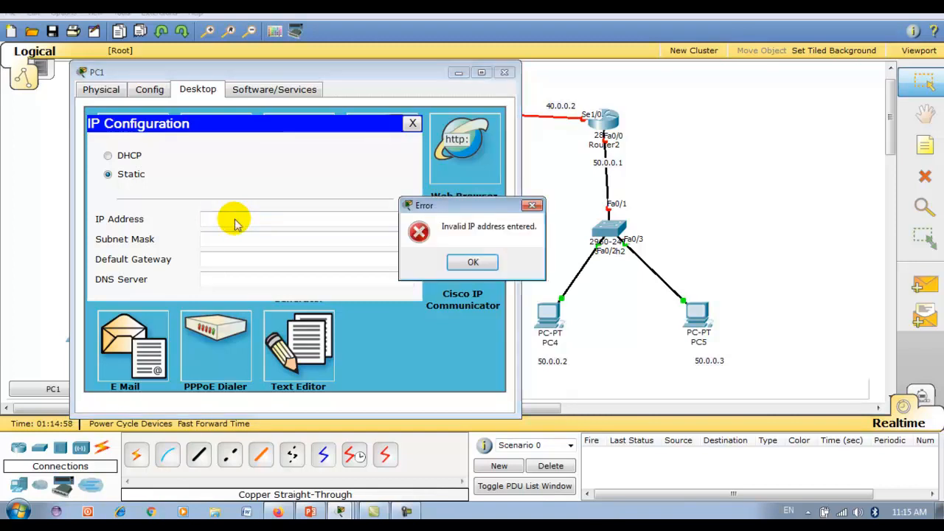
pyautogui.click(475, 259)
pyautogui.click(505, 72)
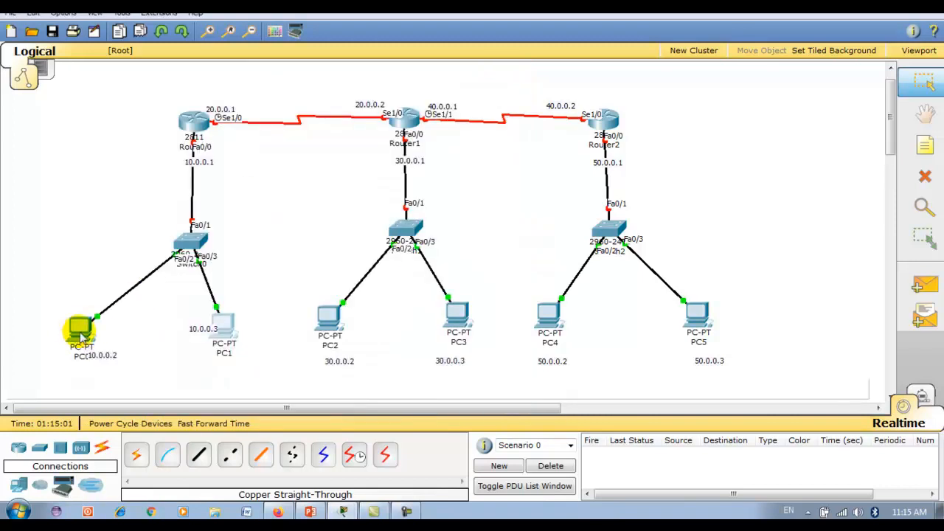
pyautogui.click(79, 331)
pyautogui.click(200, 190)
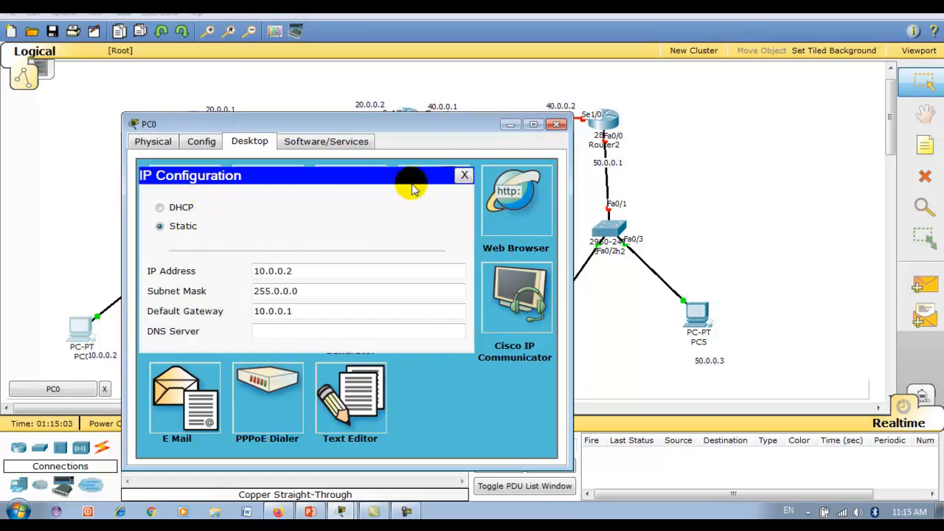
pyautogui.click(556, 126)
# Step: Give PC1 the static IP address 10.0.0.3 with subnet mask 255.0.0.0 and default gateway 10.0.0.1
pyautogui.click(228, 325)
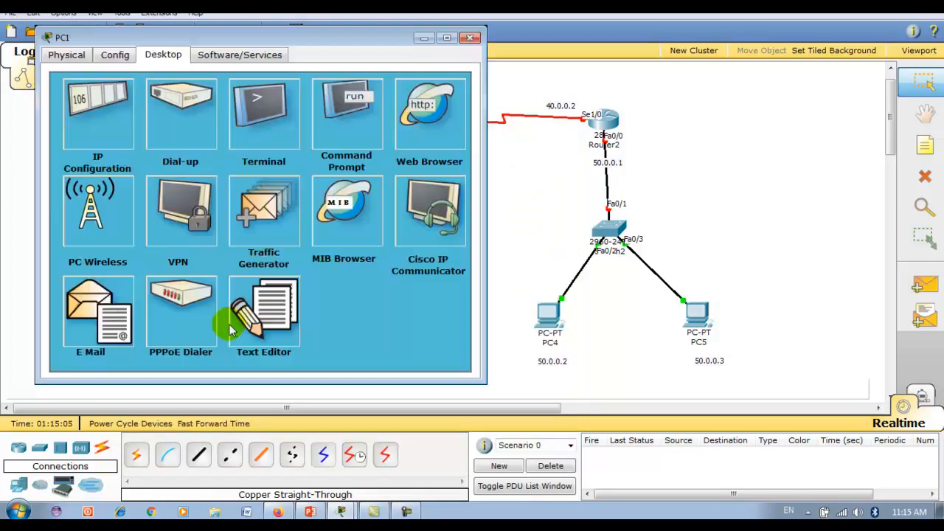
pyautogui.click(100, 118)
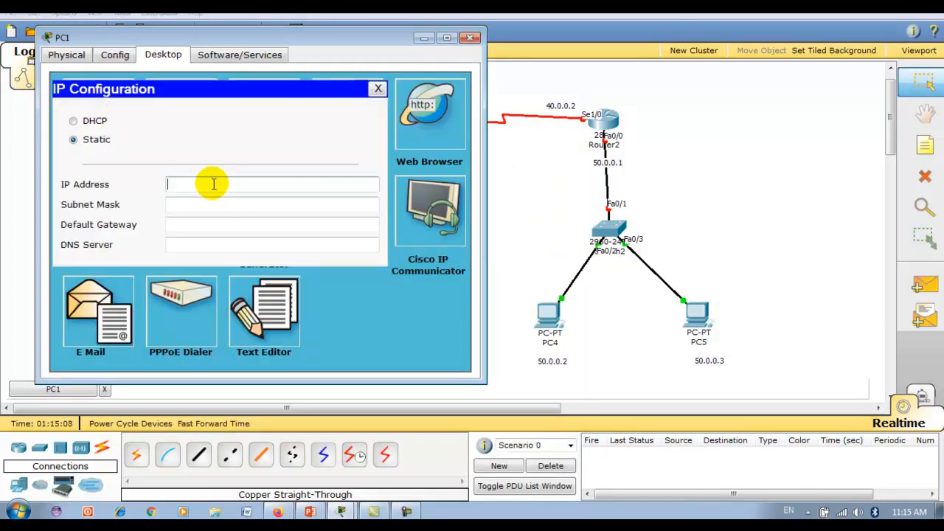
pyautogui.write('10.0.0.3')
pyautogui.press('Tab')
pyautogui.press('Tab')
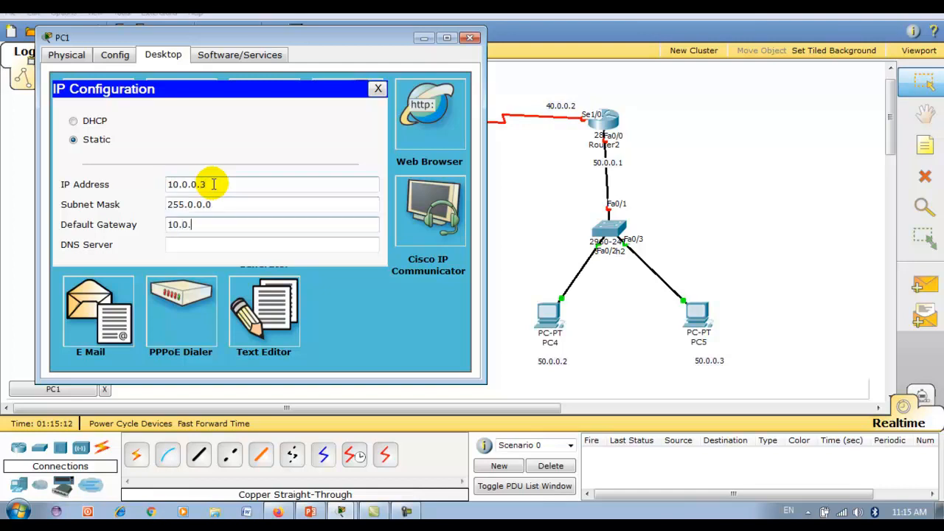
pyautogui.click(470, 36)
# Step: Give PC2 the static IP address 30.0.0.2 with subnet mask 255.0.0.0 and default gateway 30.0.0.1
pyautogui.click(330, 323)
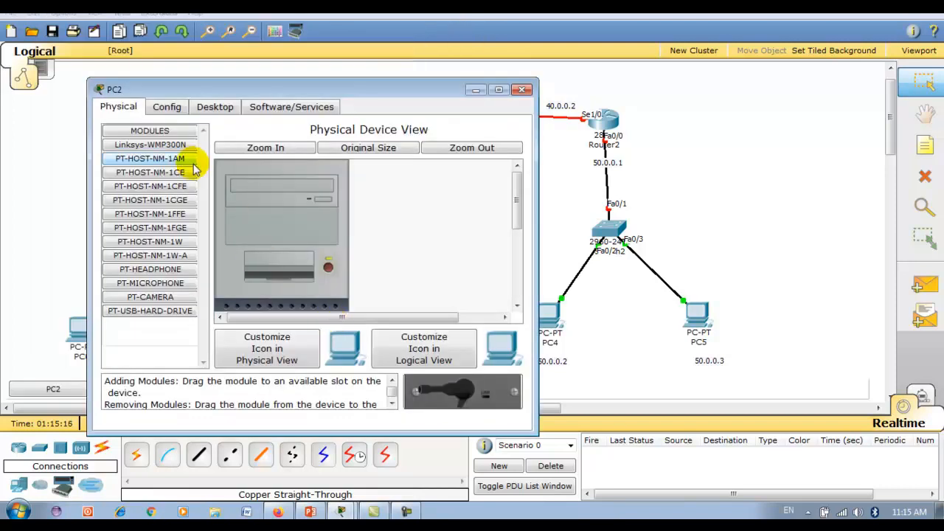
pyautogui.click(215, 107)
pyautogui.click(150, 193)
pyautogui.click(164, 189)
pyautogui.click(267, 238)
pyautogui.write('30.0.0')
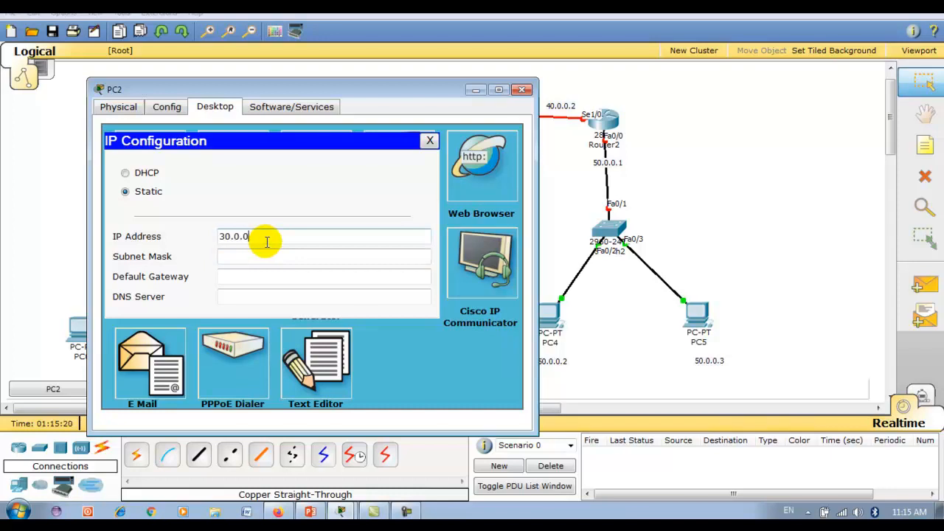
pyautogui.press('Tab')
pyautogui.press('Tab')
pyautogui.write('30.0.0')
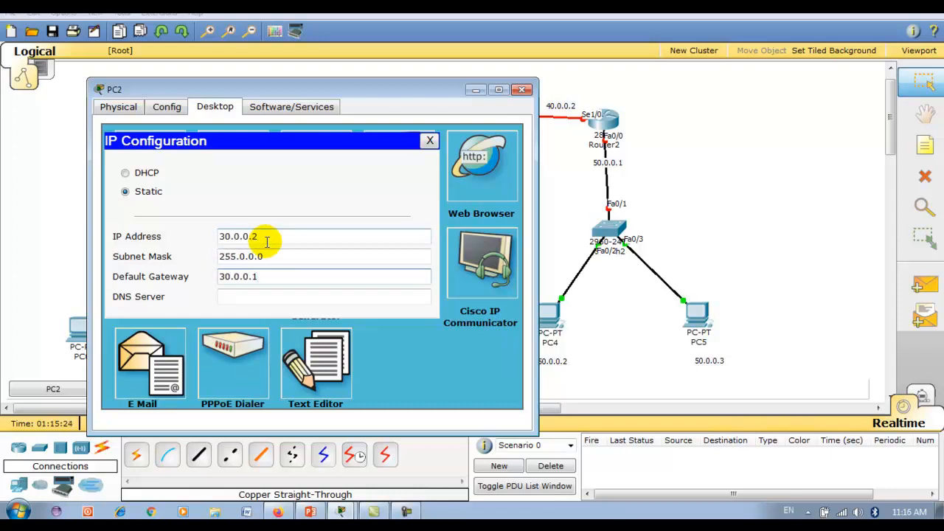
pyautogui.click(522, 89)
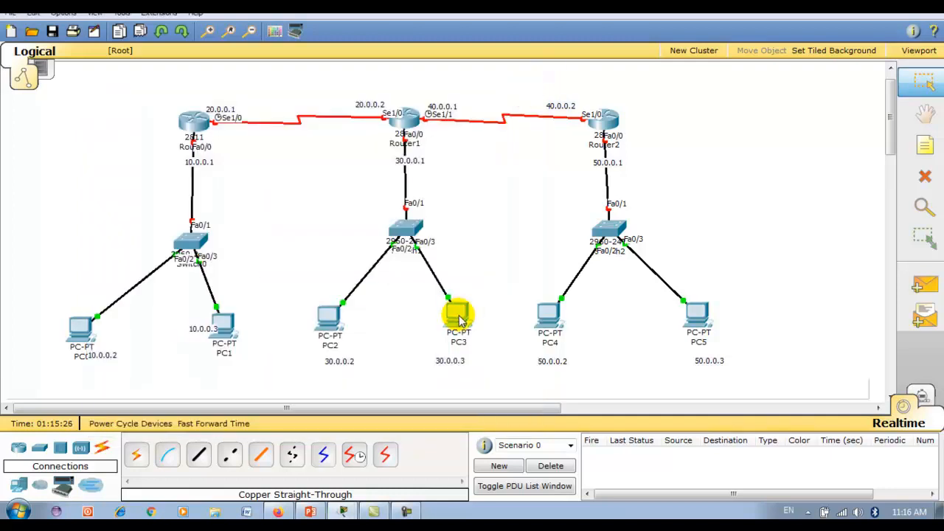
# Step: Give PC3 the static IP address 30.0.0.3 with subnet mask 255.0.0.0 and default gateway 30.0.0.1
pyautogui.click(458, 319)
pyautogui.click(144, 36)
pyautogui.moveTo(299, 26); pyautogui.dragTo(390, 63)
pyautogui.click(188, 126)
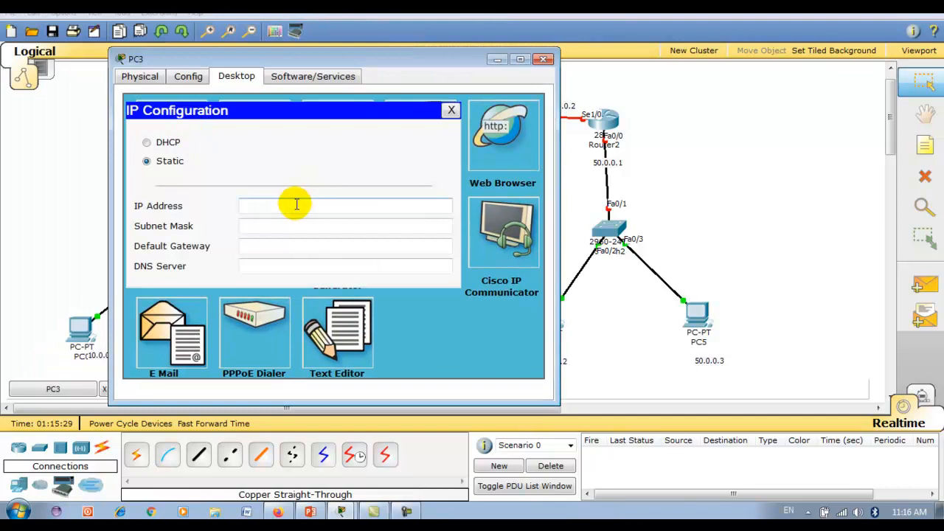
pyautogui.write('30.0.0')
pyautogui.press('Tab')
pyautogui.press('Tab')
pyautogui.write('30.0')
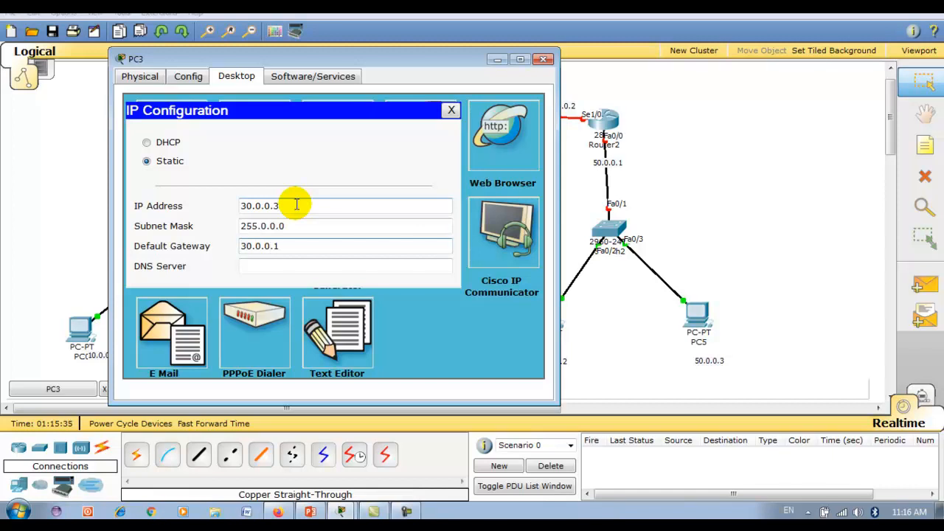
pyautogui.write('.0.1')
pyautogui.click(544, 59)
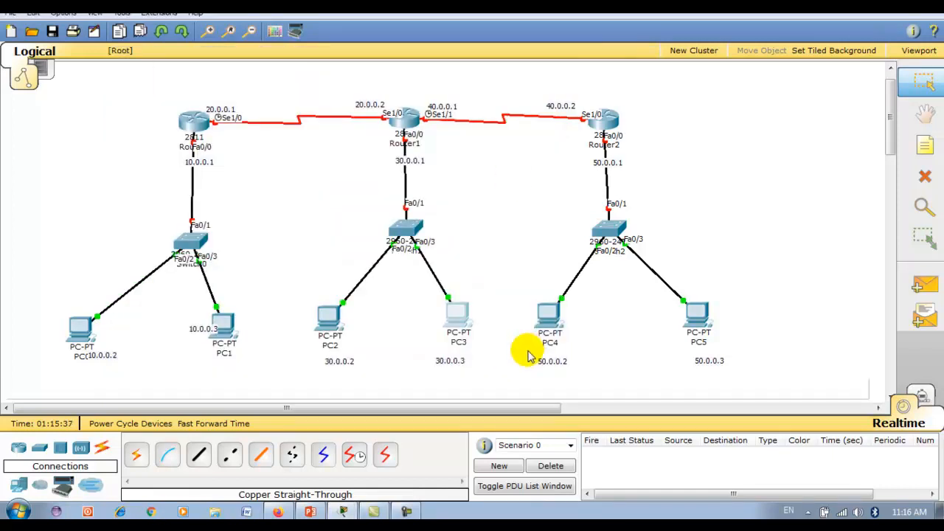
# Step: Give PC4 the static IP address 50.0.0.2 with subnet mask 255.0.0.0 and default gateway 50.0.0.1
pyautogui.click(547, 319)
pyautogui.click(196, 89)
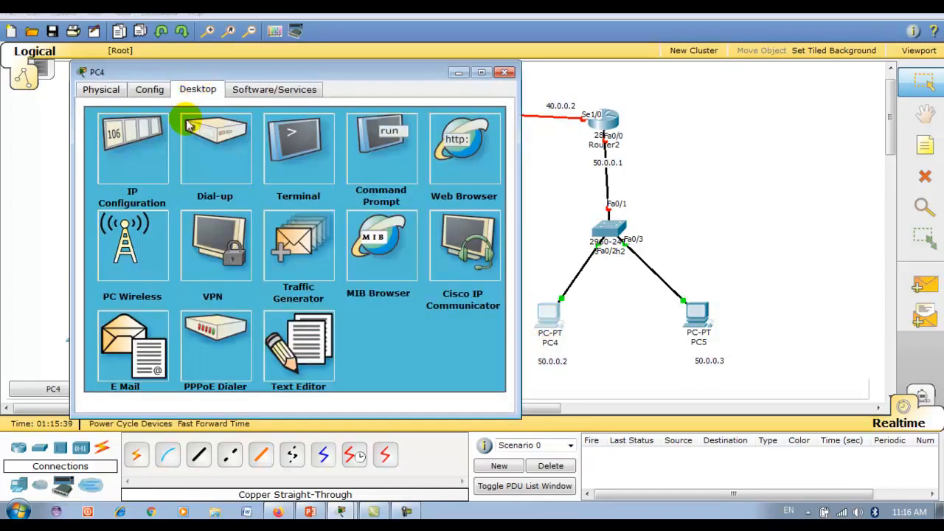
pyautogui.click(121, 151)
pyautogui.click(273, 220)
pyautogui.write('50.0.0.')
pyautogui.press('Tab')
pyautogui.press('Tab')
pyautogui.write('50.0.0.1')
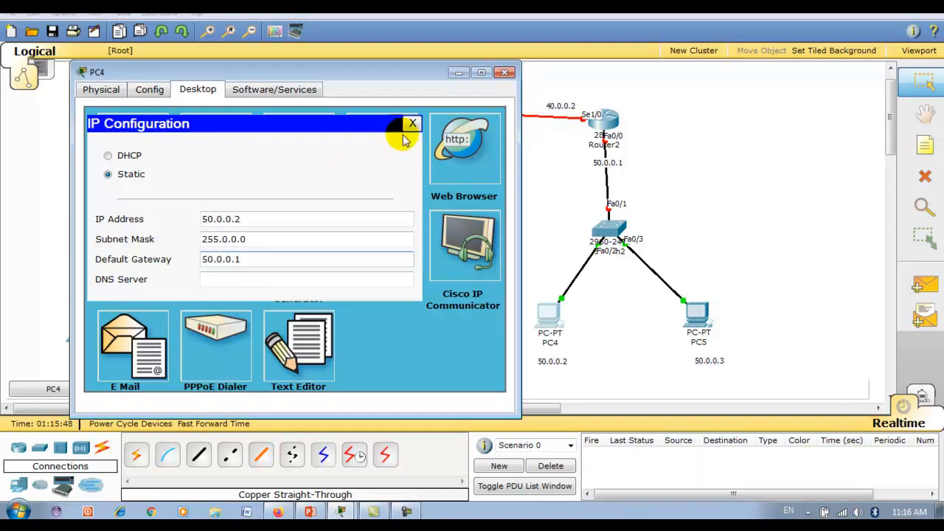
pyautogui.click(504, 72)
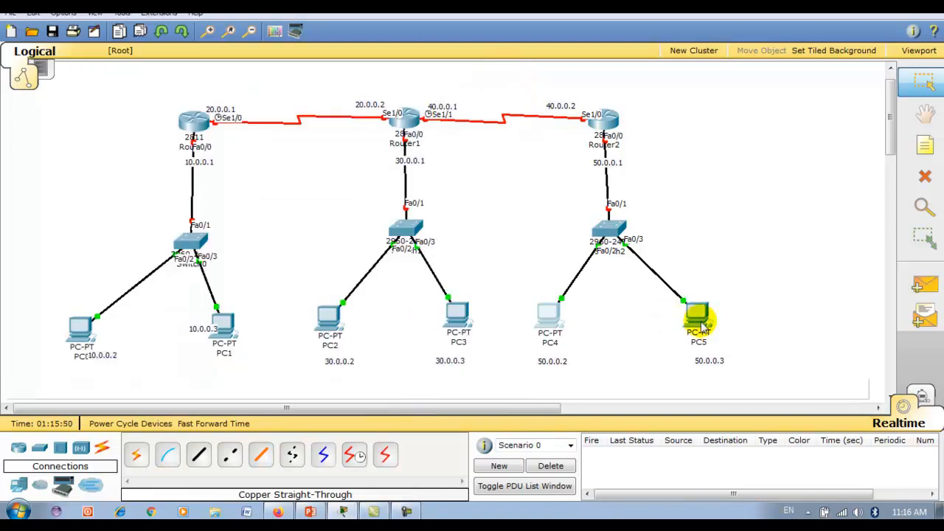
# Step: Give PC5 the static IP address 50.0.0.3 with subnet mask 255.0.0.0 and default gateway 50.0.0.1
pyautogui.click(696, 316)
pyautogui.click(213, 141)
pyautogui.moveTo(316, 120); pyautogui.dragTo(391, 59)
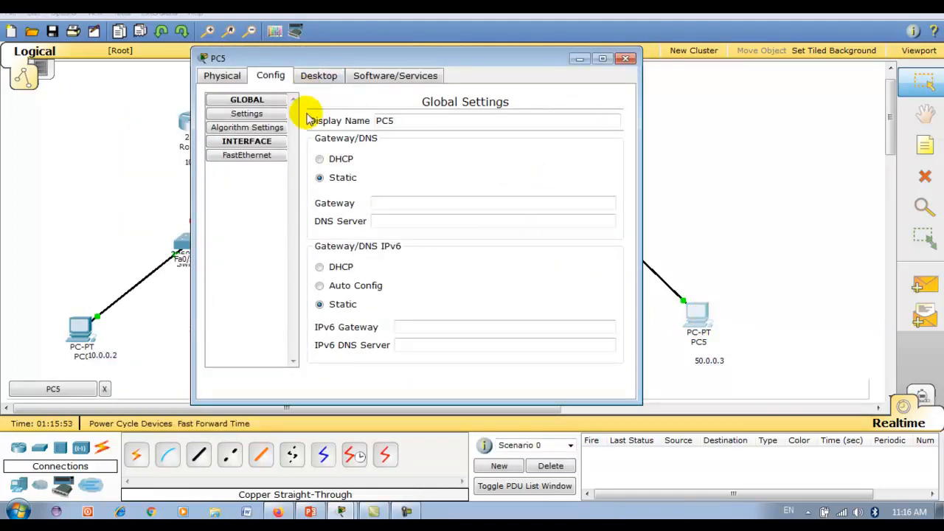
pyautogui.click(317, 75)
pyautogui.click(250, 160)
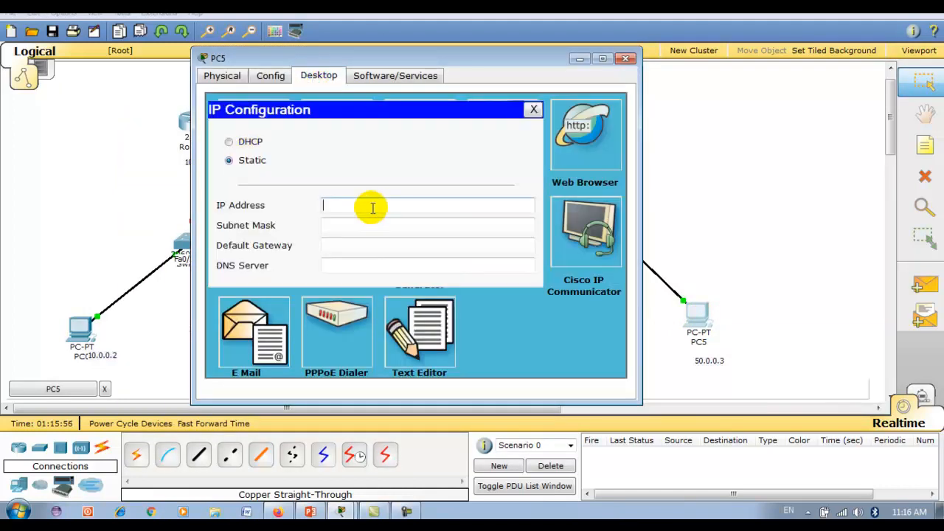
pyautogui.write('50.0.0.3')
pyautogui.press('Tab')
pyautogui.press('Tab')
pyautogui.write('50.0')
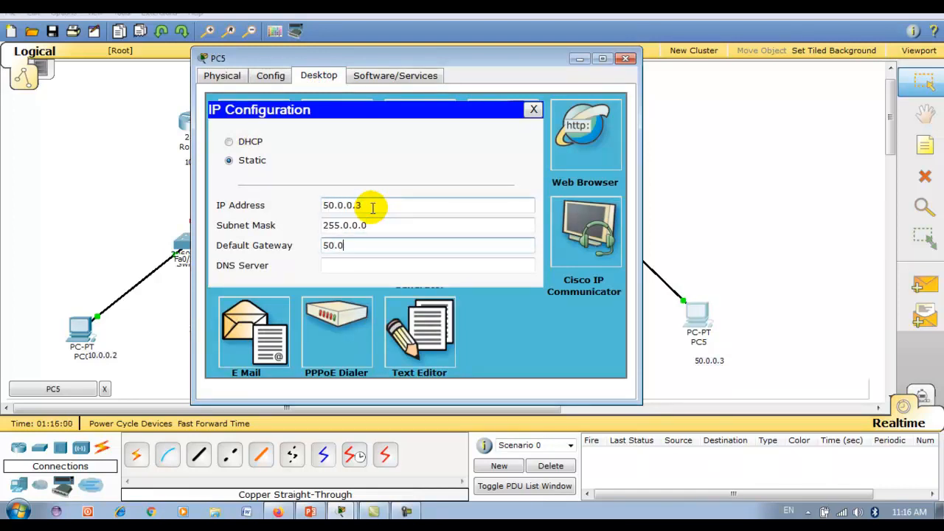
pyautogui.click(625, 57)
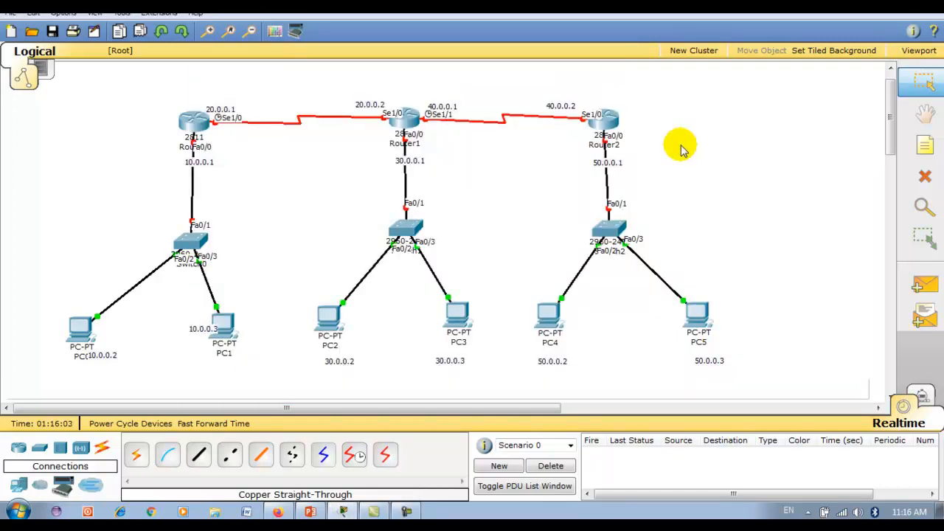
# Step: Open Router0's command line, decline the configuration dialog, and enter global configuration mode
pyautogui.click(193, 120)
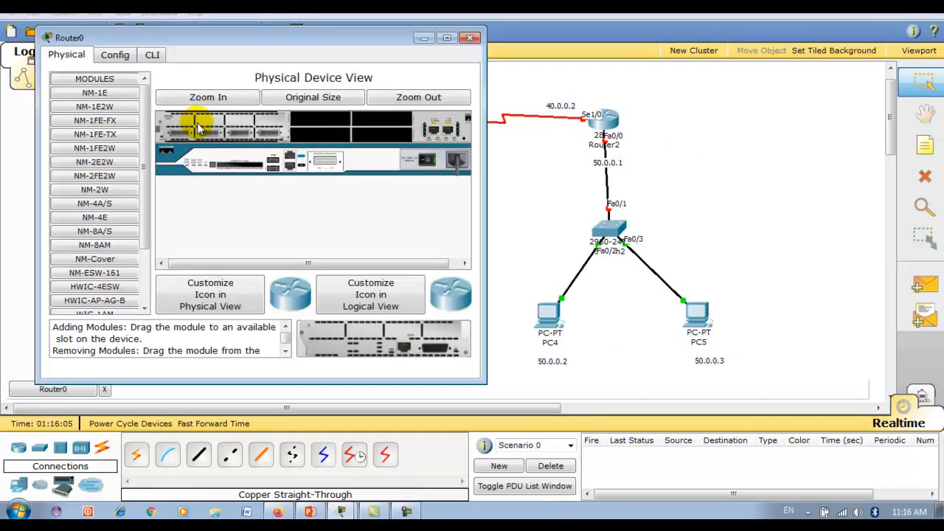
pyautogui.moveTo(280, 37); pyautogui.dragTo(577, 59)
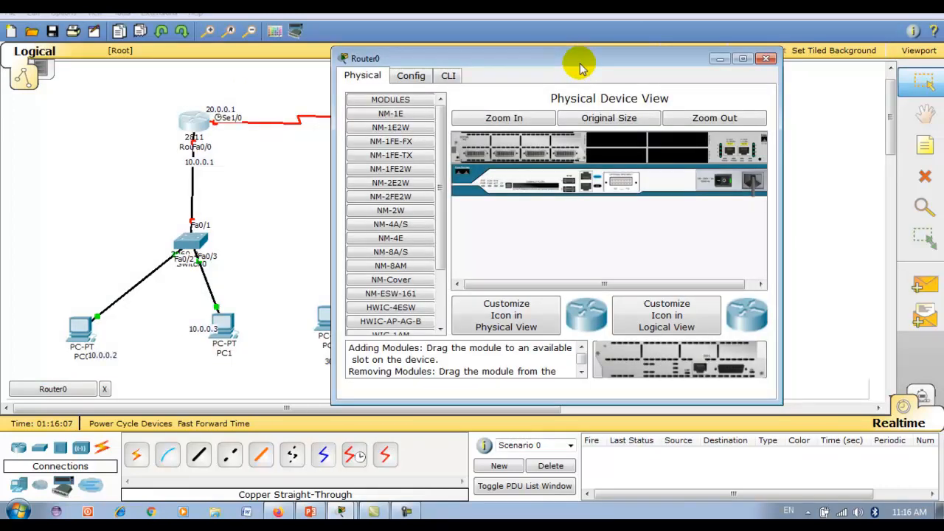
pyautogui.click(450, 79)
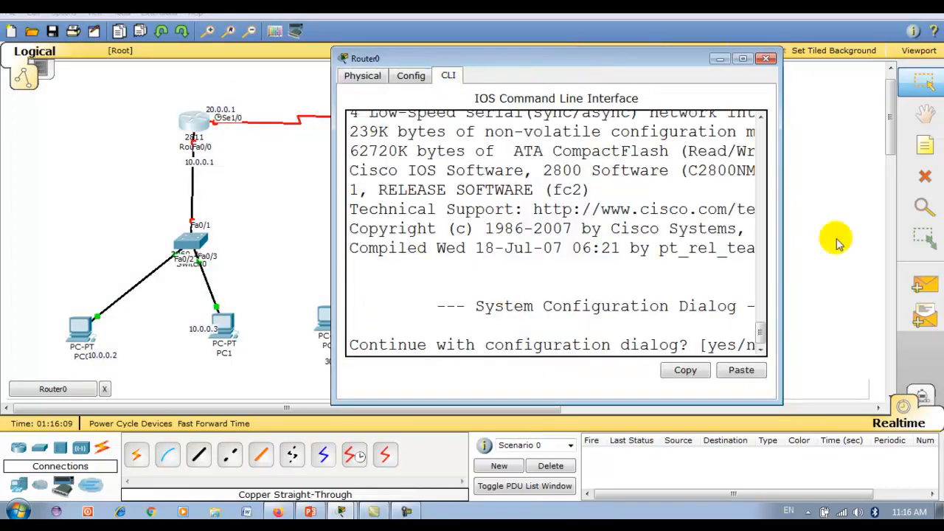
pyautogui.moveTo(783, 242); pyautogui.dragTo(879, 251)
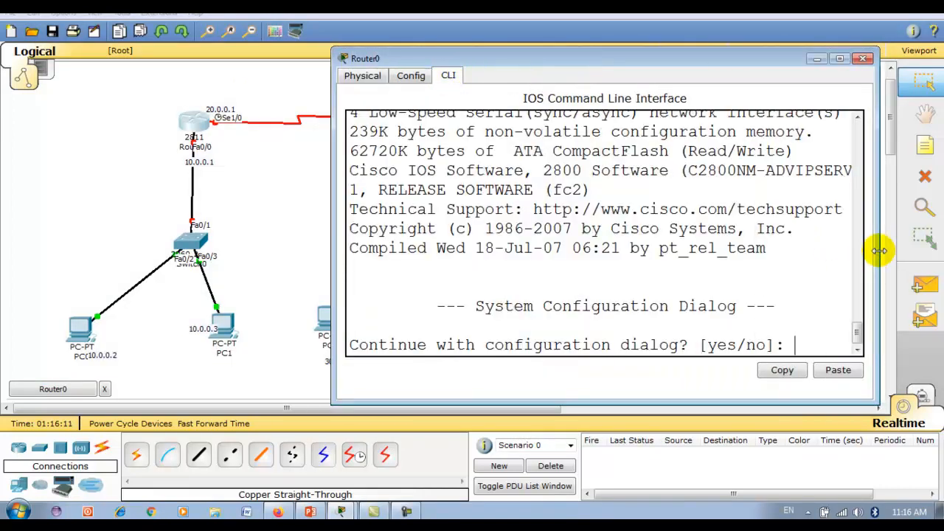
pyautogui.write('n')
pyautogui.press('Return')
pyautogui.press('Return')
pyautogui.write('en')
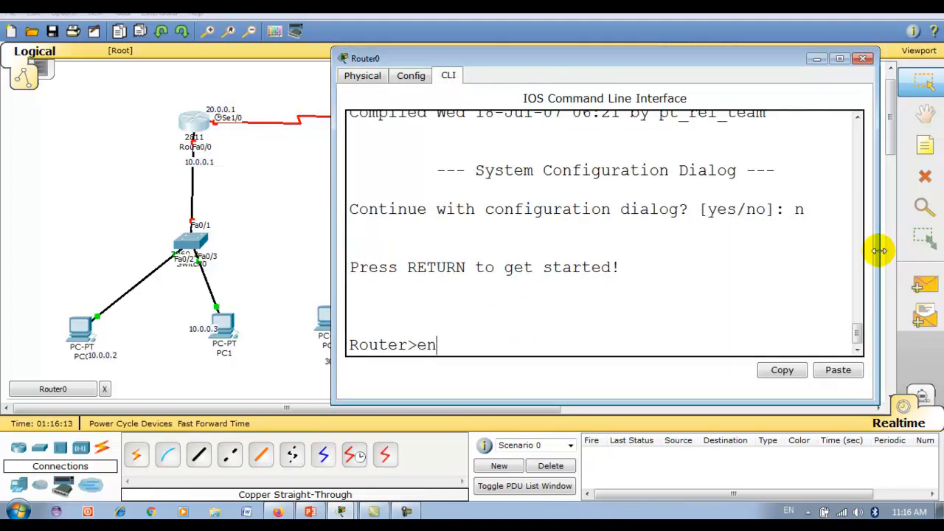
pyautogui.press('Return')
pyautogui.write('config ')
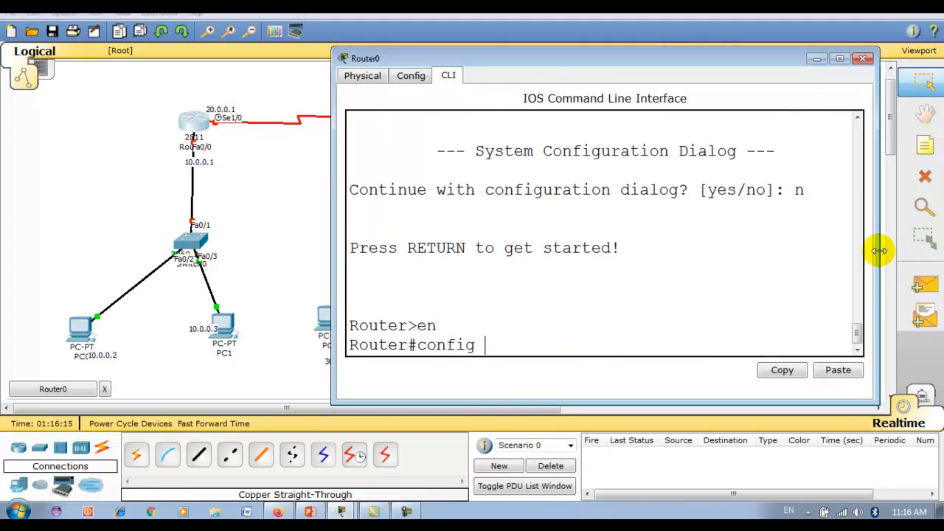
pyautogui.write('t')
pyautogui.press('Return')
pyautogui.press('Return')
# Step: Enable Router0's fa0/0 interface and assign it IP address 10.0.0.1 with mask 255.0.0.0
pyautogui.write('int ')
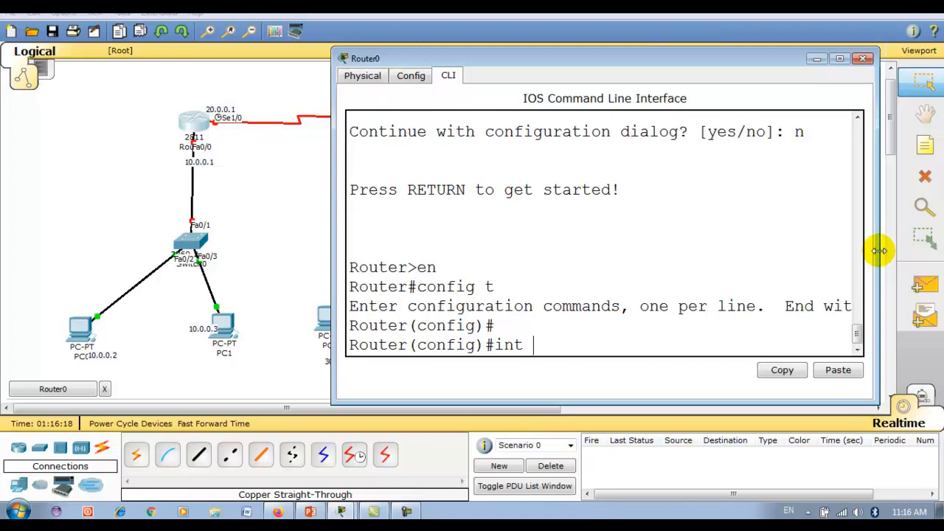
pyautogui.write('fa0/0')
pyautogui.press('Return')
pyautogui.write('no shut')
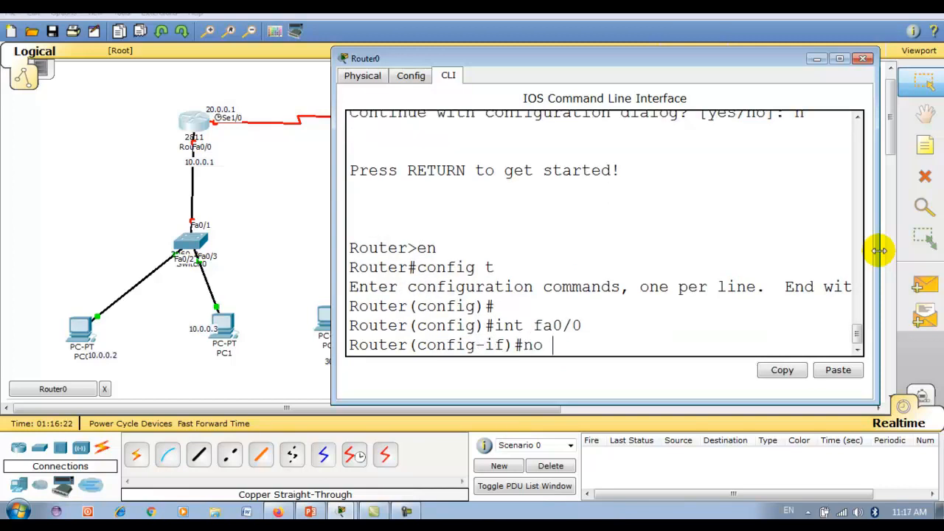
pyautogui.press('Return')
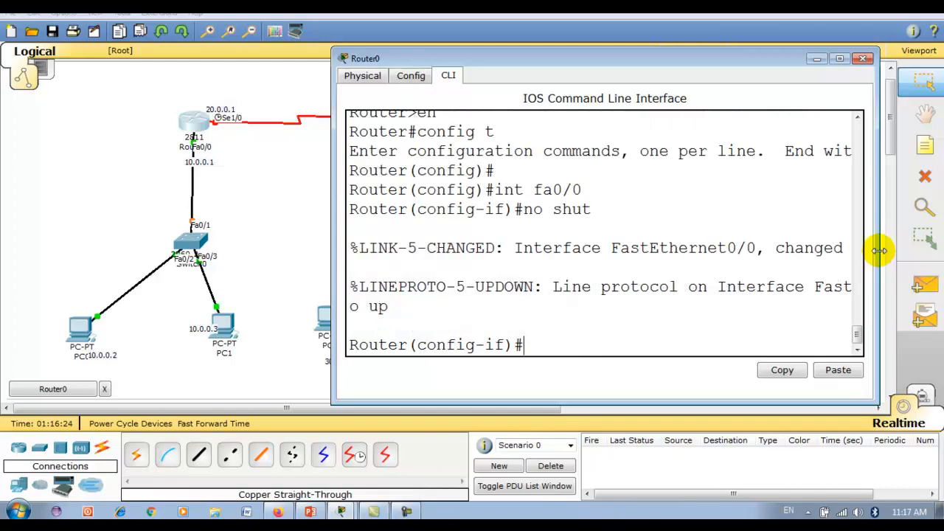
pyautogui.write('ip add 10.')
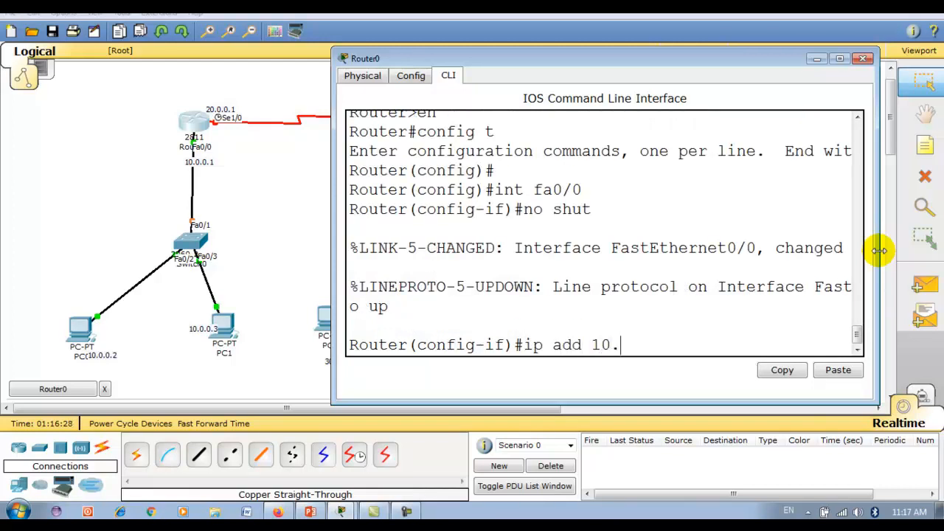
pyautogui.write('0.0.1 255.0.0.0')
pyautogui.press('Return')
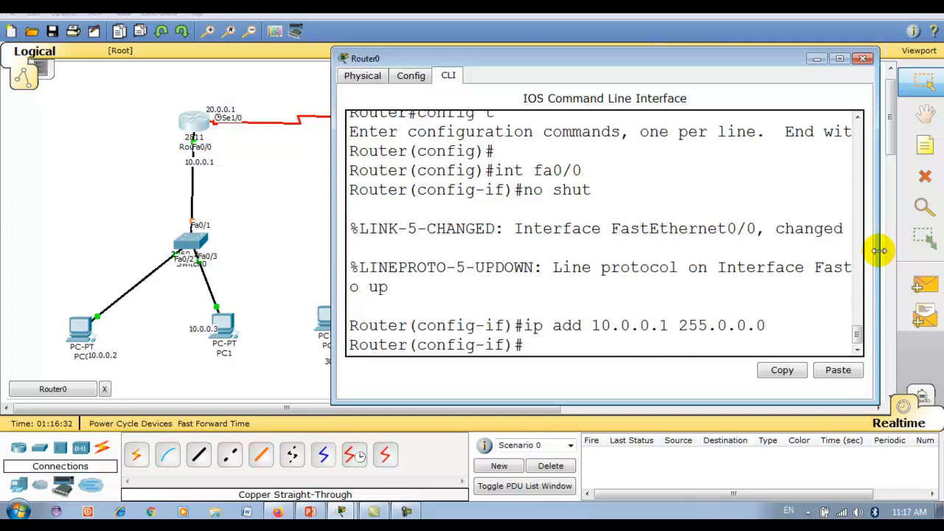
# Step: Enable Router0's se1/0 interface and assign it IP address 20.0.0.1 with mask 255.0.0.0
pyautogui.write('int se1/0')
pyautogui.press('Return')
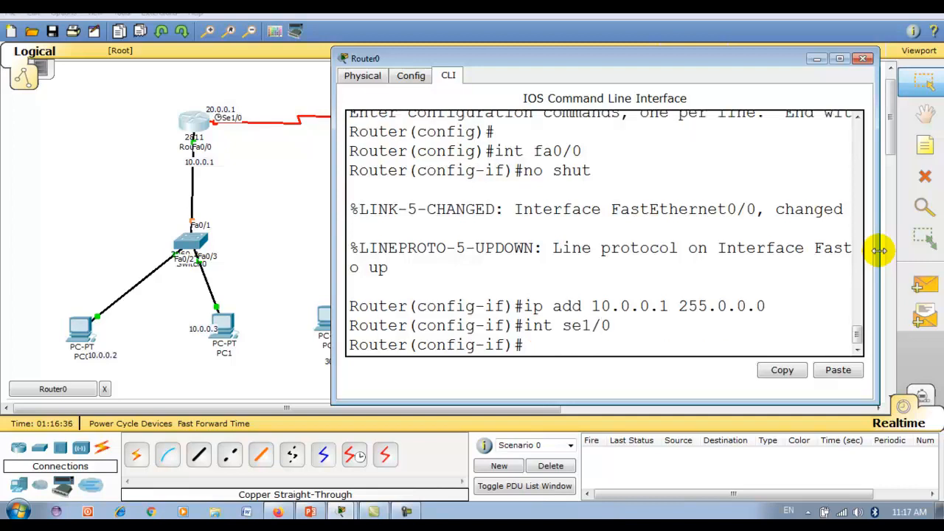
pyautogui.write('no shut')
pyautogui.press('Return')
pyautogui.write('ip add')
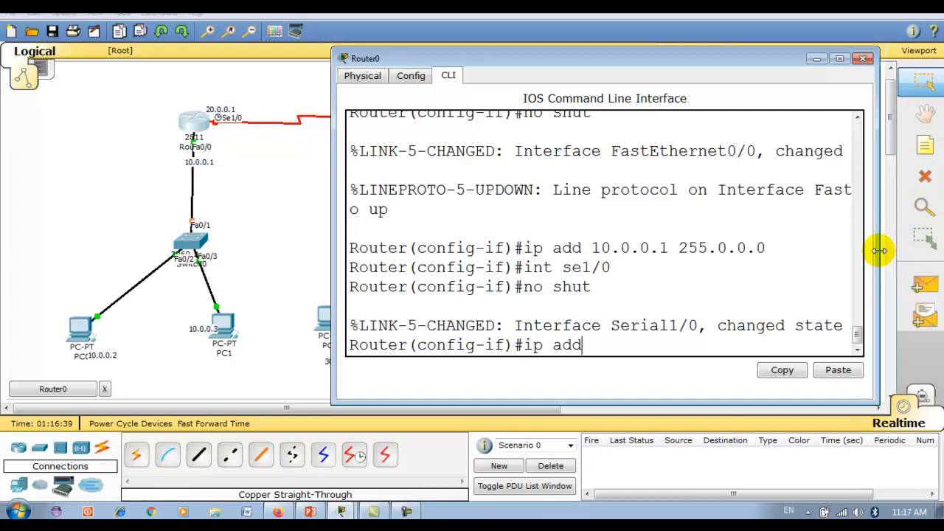
pyautogui.write(' 20.0.0.1 255.0.0.0')
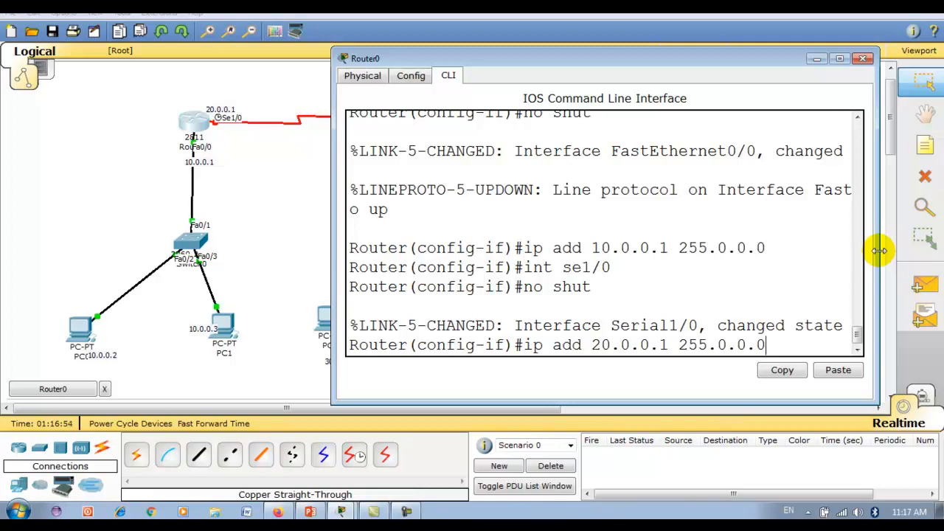
pyautogui.press('Return')
# Step: Set the clock rate of Router0's se1/0 interface to 64000
pyautogui.write('clor')
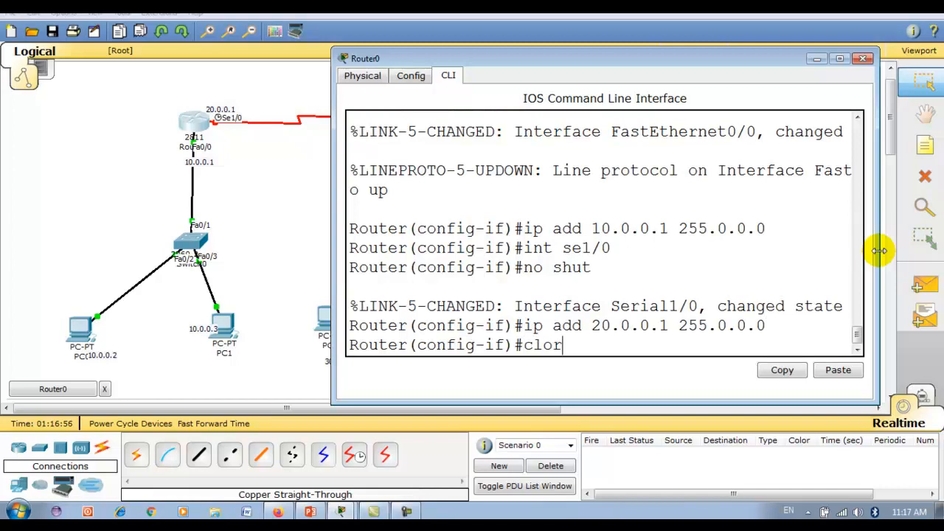
pyautogui.press('BackSpace')
pyautogui.press('Tab')
pyautogui.write('rat')
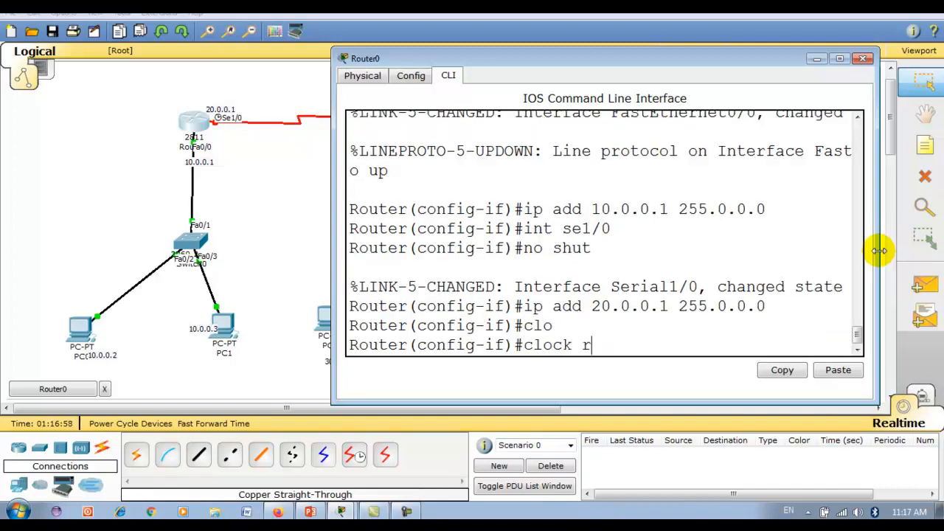
pyautogui.press('Tab')
pyautogui.write('64000')
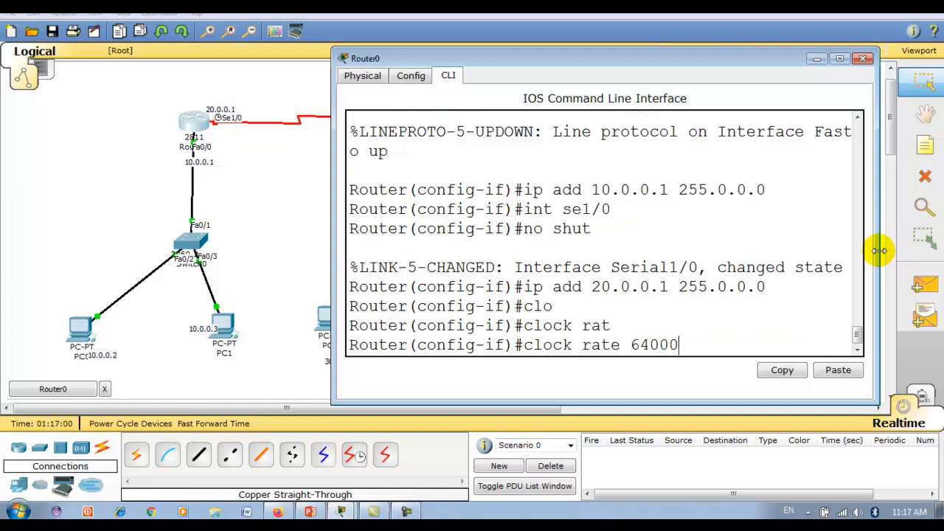
pyautogui.press('Return')
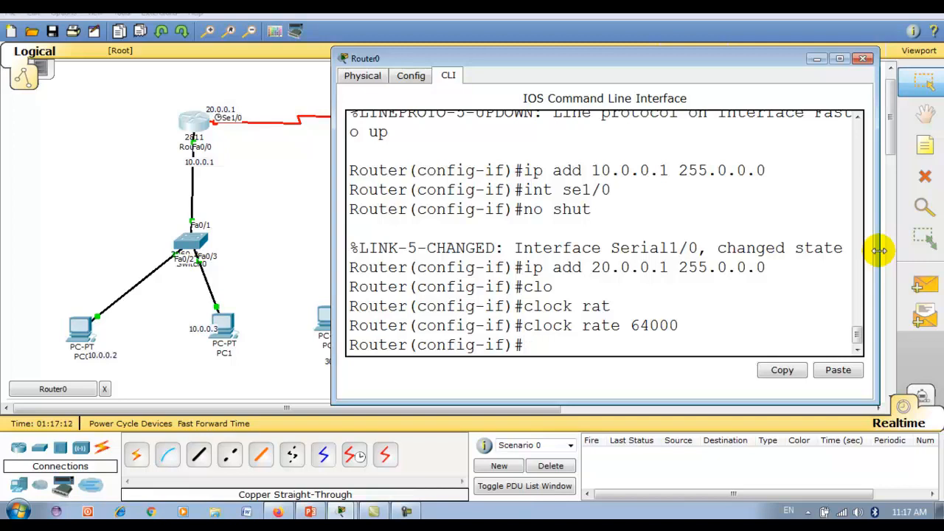
# Step: Leave configuration mode on Router0, save the running configuration to startup-config, and close the router's window
pyautogui.hotkey('ctrl', 'z')
pyautogui.write('c')
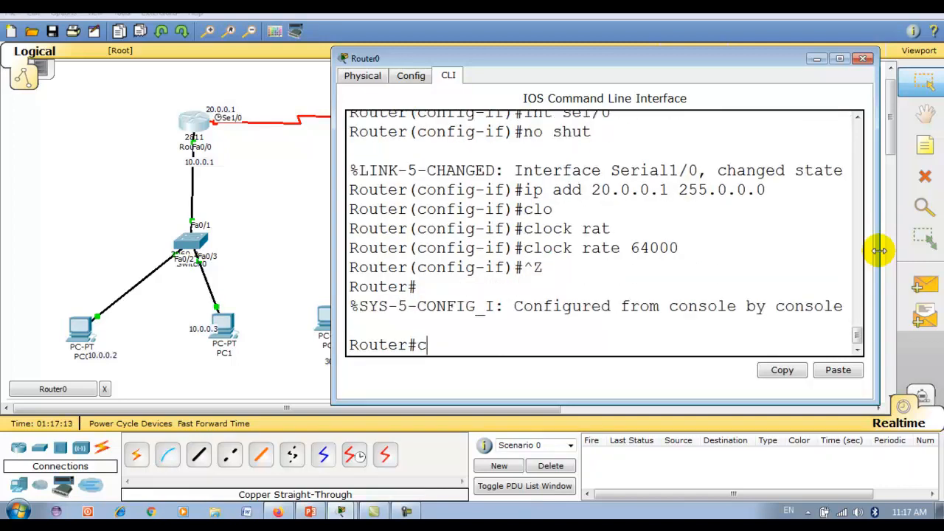
pyautogui.write('opy run start')
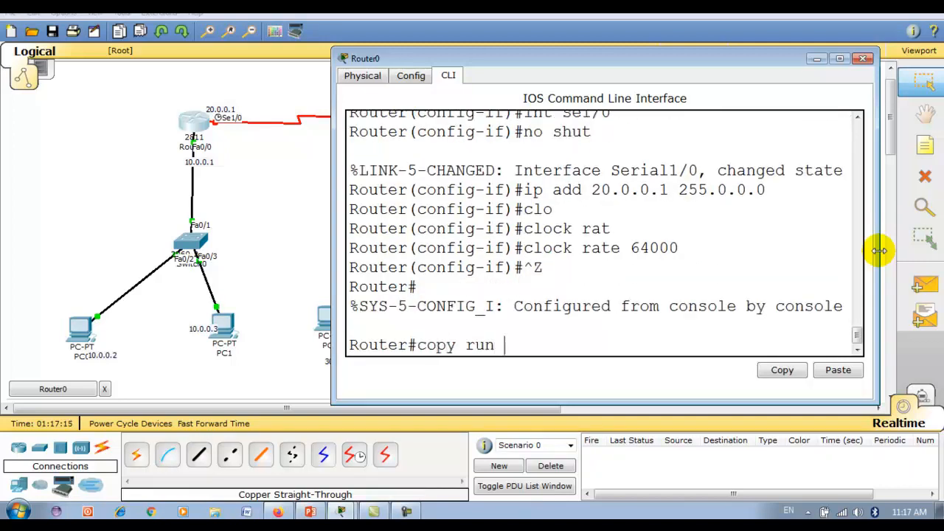
pyautogui.press('Return')
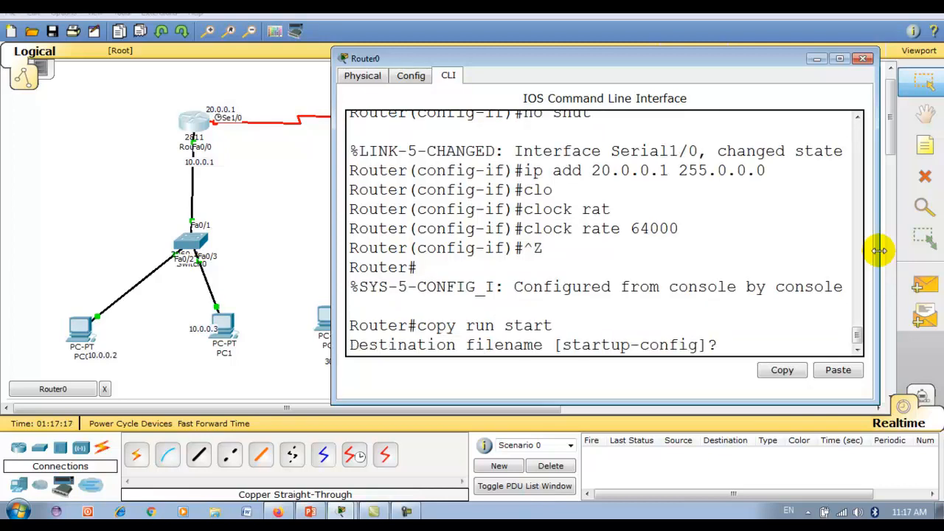
pyautogui.press('Return')
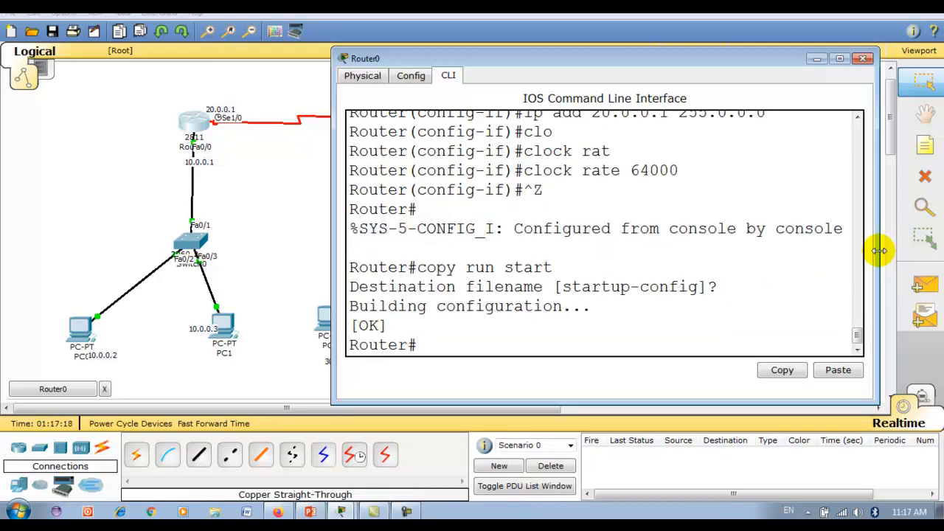
pyautogui.click(864, 59)
# Step: Open Router1's command line and enter global configuration mode
pyautogui.click(402, 118)
pyautogui.moveTo(388, 98); pyautogui.dragTo(757, 73)
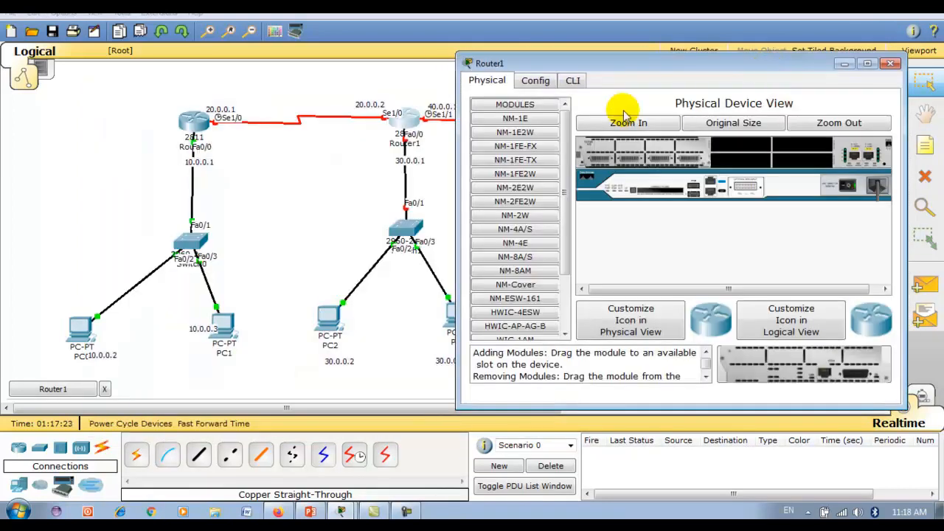
pyautogui.click(572, 81)
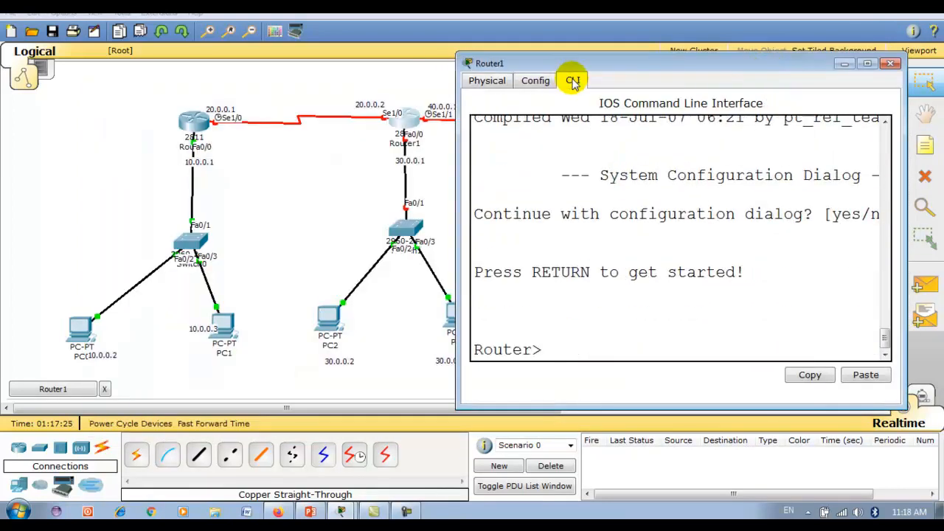
pyautogui.moveTo(455, 225); pyautogui.dragTo(425, 223)
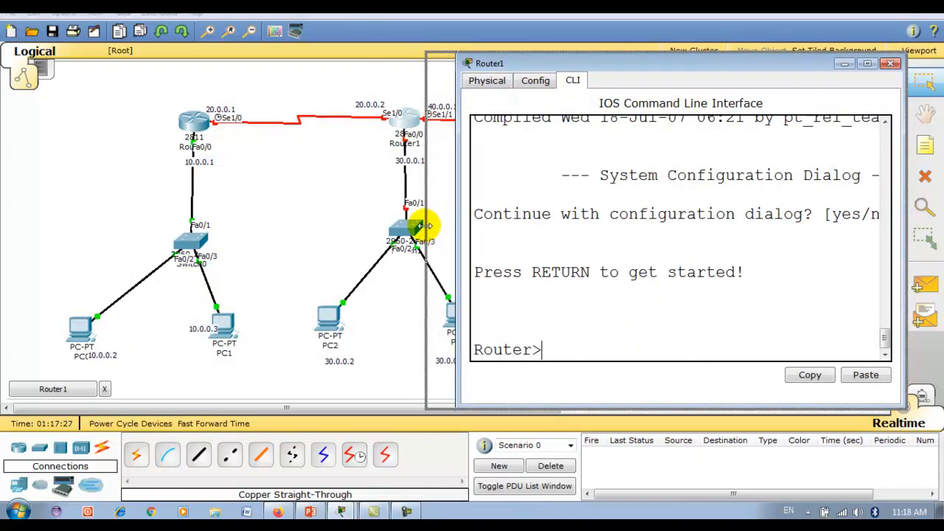
pyautogui.write('en')
pyautogui.press('Return')
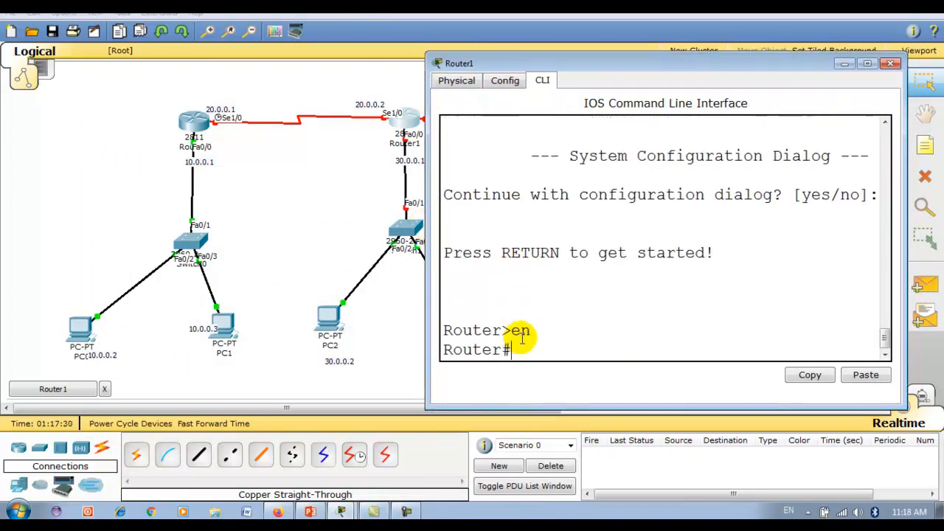
pyautogui.write('config ')
pyautogui.write('t')
pyautogui.press('Return')
# Step: Enter interface fa0/0 on Router1 and enable it with no shut
pyautogui.write('i')
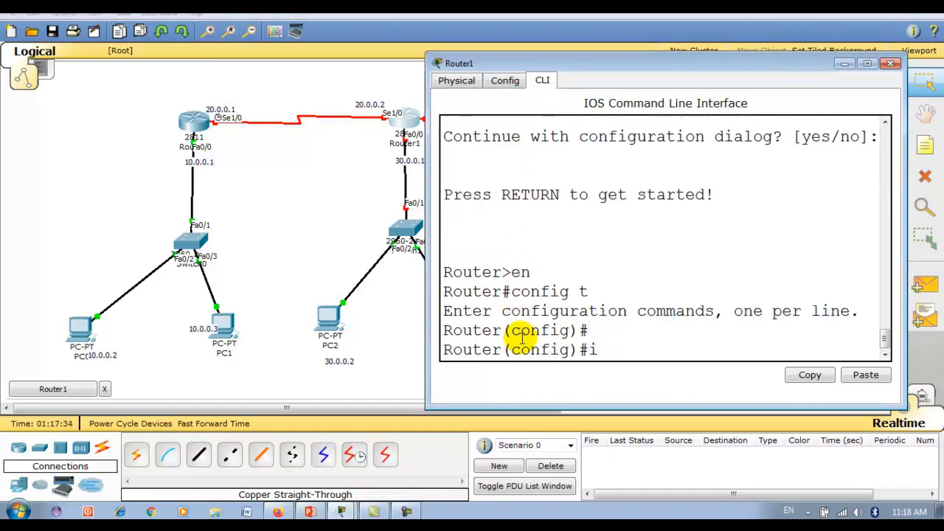
pyautogui.write('nt fa0/0')
pyautogui.press('Return')
pyautogui.write('o dhut')
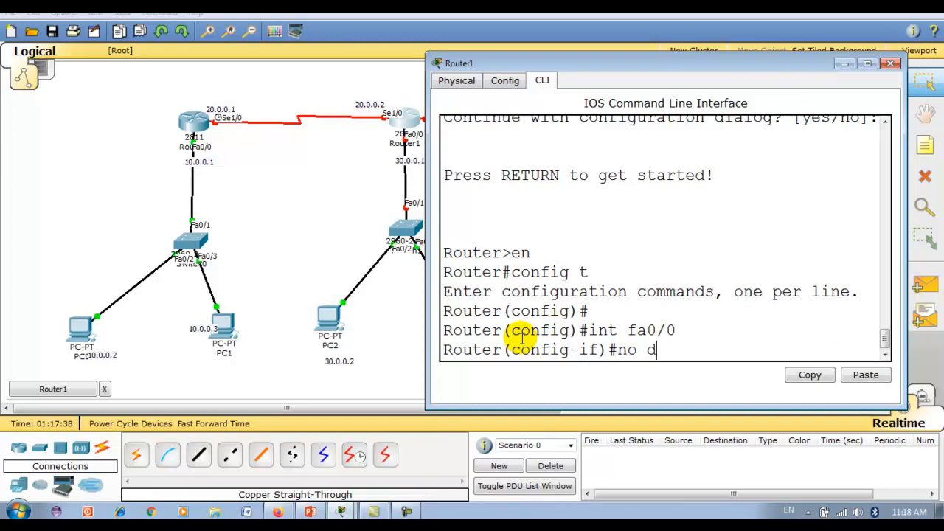
pyautogui.press('BackSpace')
pyautogui.press('BackSpace')
pyautogui.press('BackSpace')
pyautogui.press('BackSpace')
pyautogui.write('shut')
pyautogui.press('Return')
pyautogui.press('Return')
# Step: Assign IP address 30.0.0.1 with mask 255.0.0.0 to Router1's fa0/0 interface
pyautogui.write('ip add 20.')
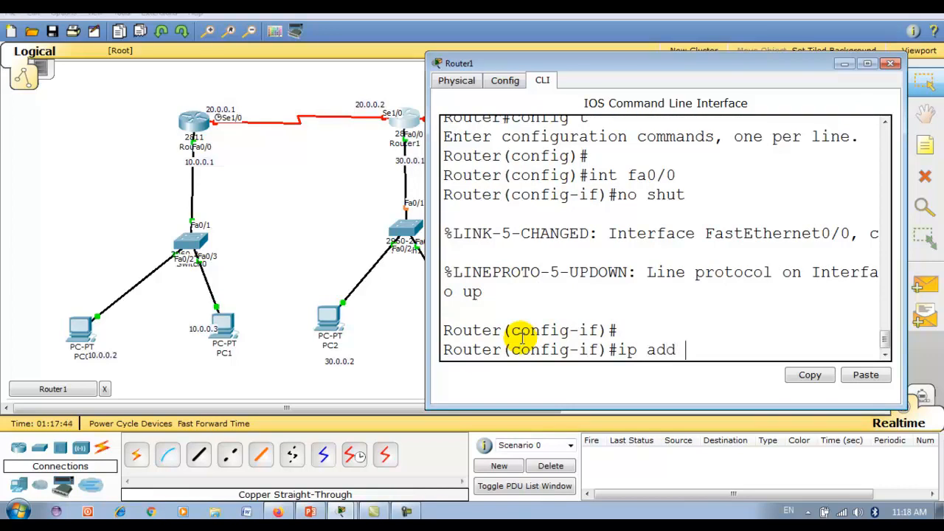
pyautogui.press('BackSpace')
pyautogui.press('BackSpace')
pyautogui.press('BackSpace')
pyautogui.press('BackSpace')
pyautogui.press('BackSpace')
pyautogui.press('BackSpace')
pyautogui.write('add 30.0.0.1 255.0.0.0')
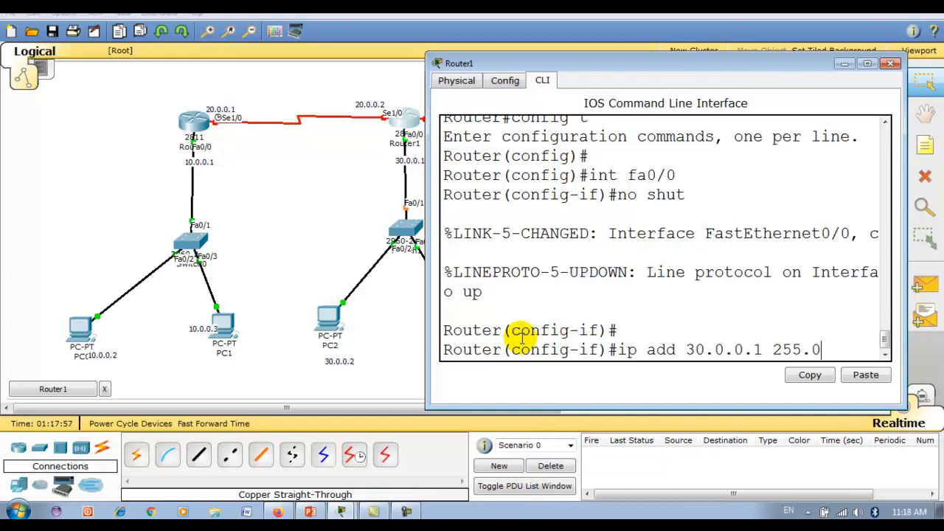
pyautogui.press('Return')
# Step: Enter interface se1/0 on Router1 and enable it with no shut
pyautogui.write('int')
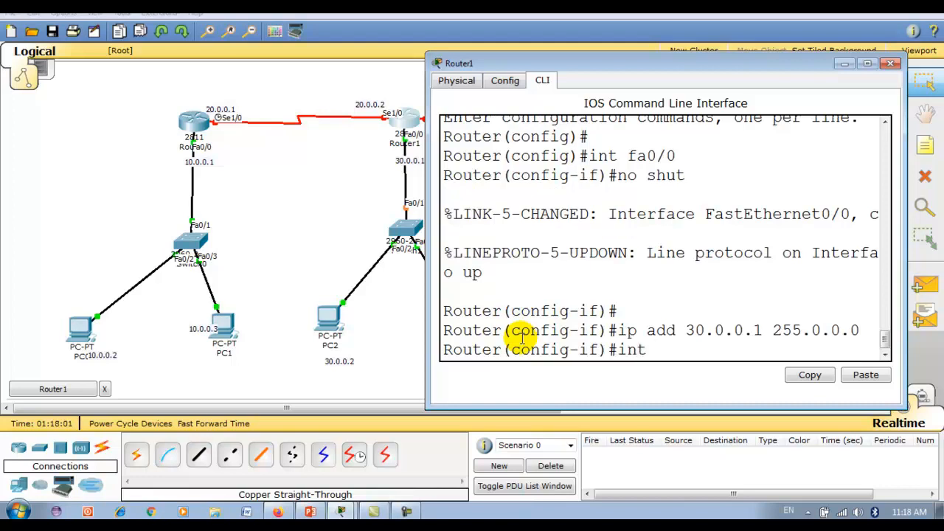
pyautogui.write(' se1/0')
pyautogui.press('Return')
pyautogui.write('no sh')
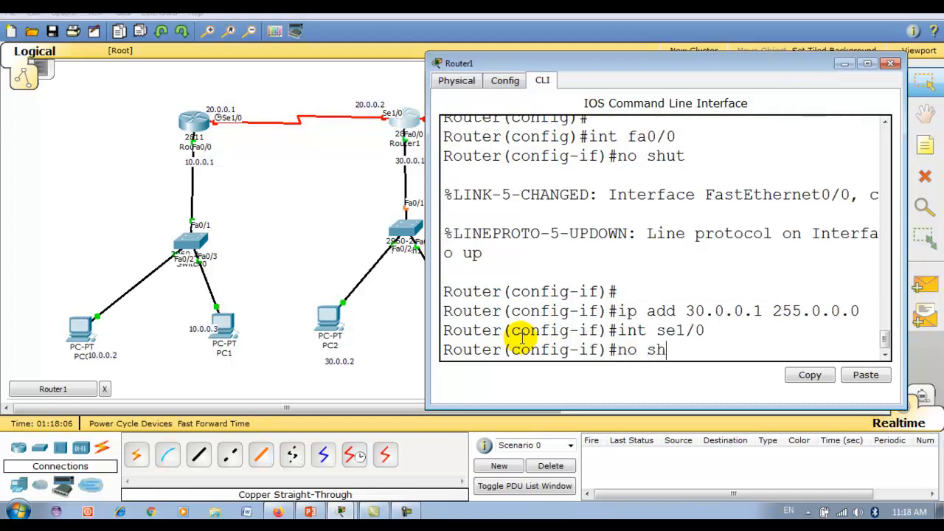
pyautogui.press('Return')
pyautogui.press('Return')
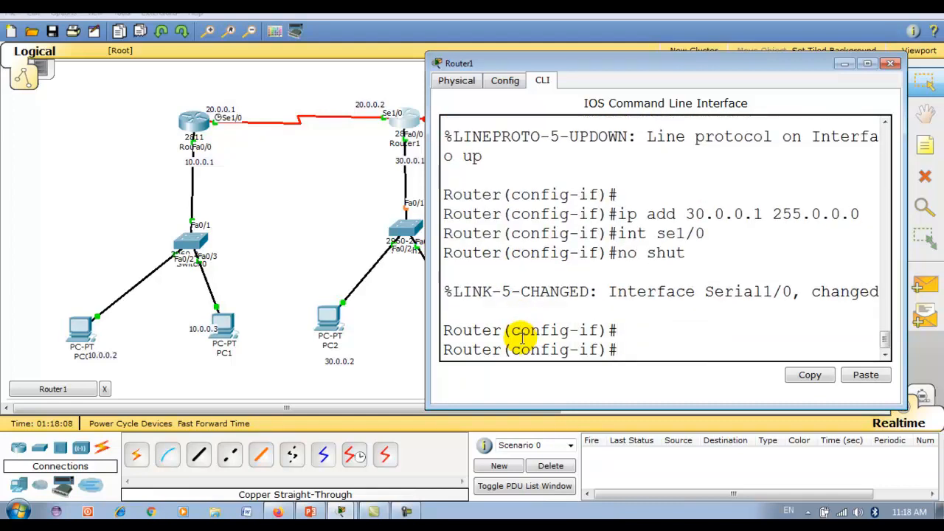
# Step: Assign IP address 20.0.0.2 with mask 255.0.0.0 to Router1's se1/0 interface
pyautogui.write('ip add 20.0.0.')
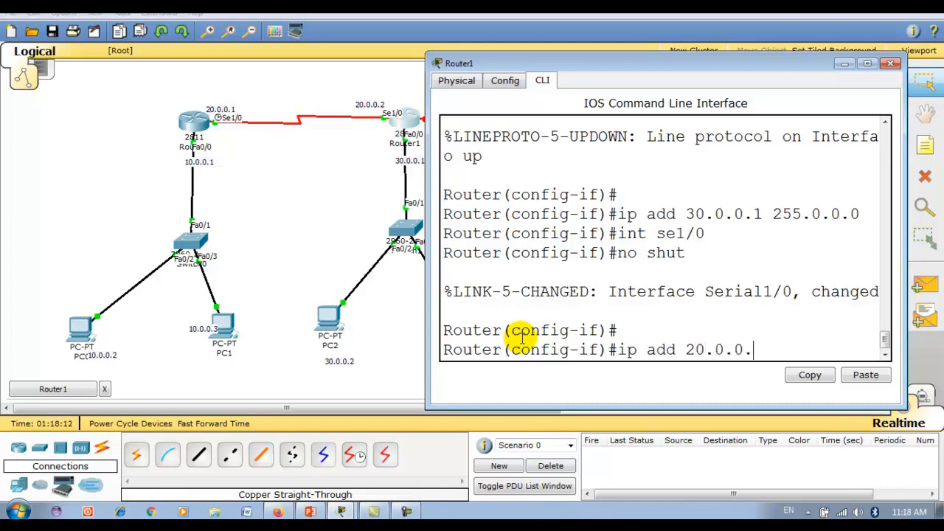
pyautogui.write('2 255.0.0.0')
pyautogui.press('Return')
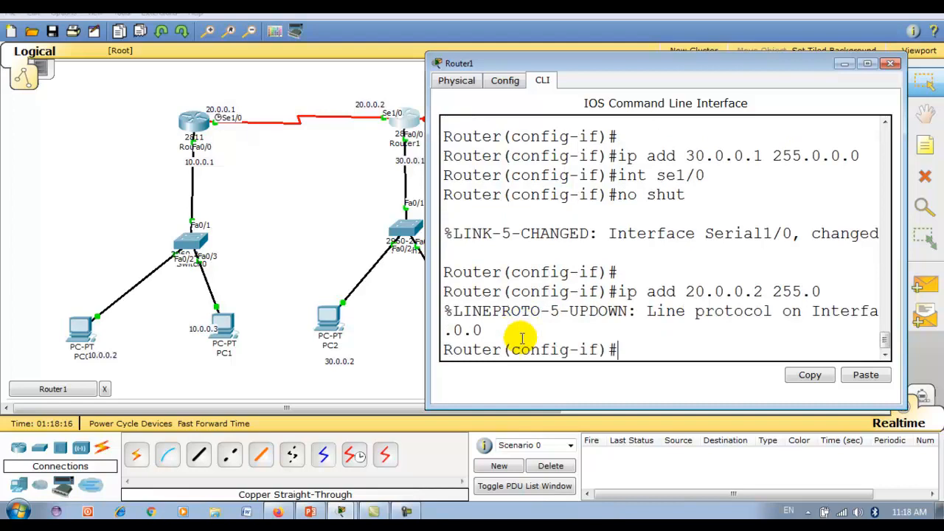
# Step: Enter interface se1/1 on Router1 and enable it with no shut
pyautogui.write('int')
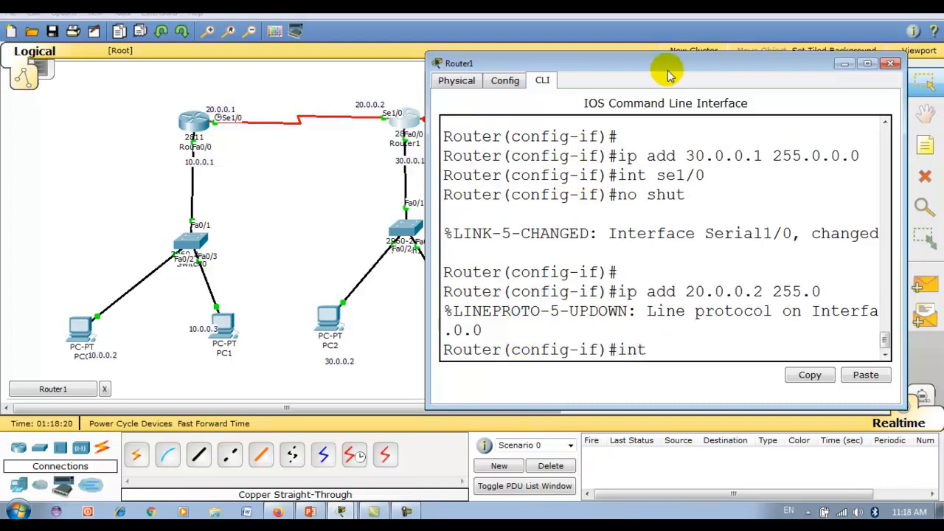
pyautogui.moveTo(668, 68); pyautogui.dragTo(485, 151)
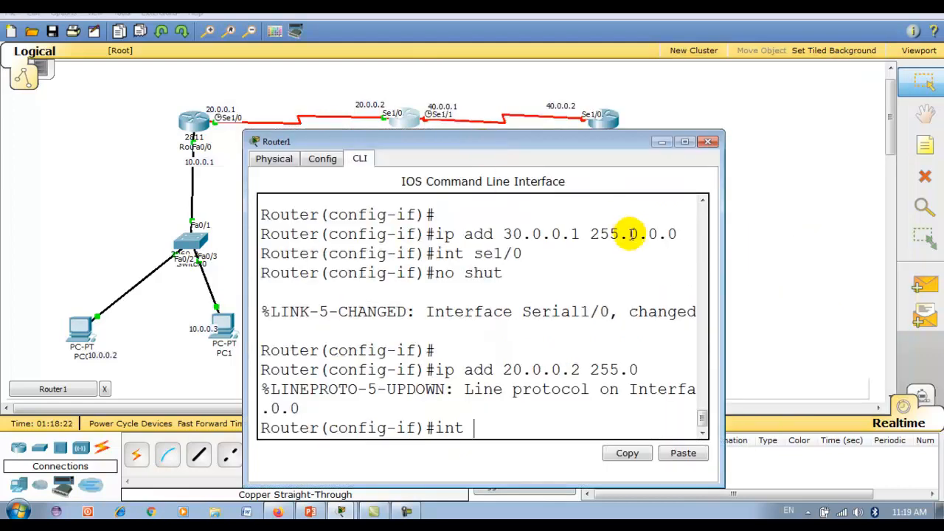
pyautogui.write('se1/0')
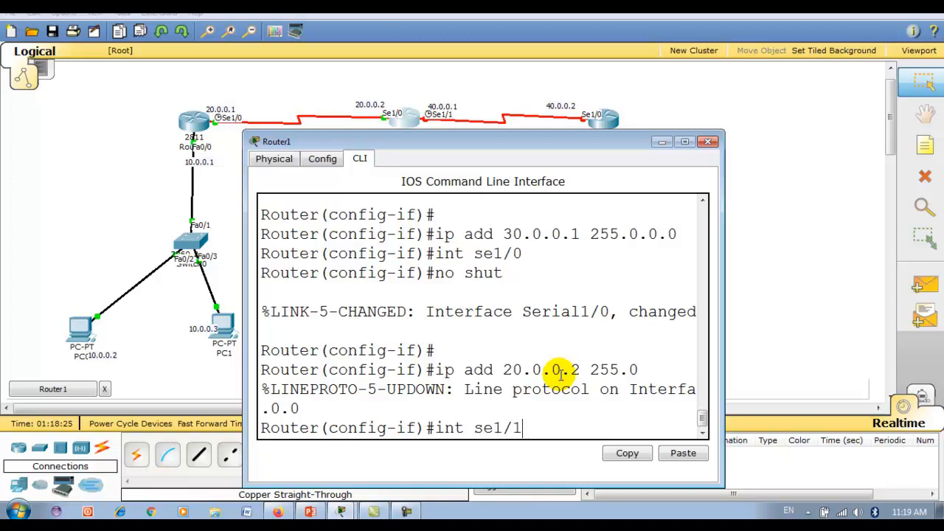
pyautogui.press('Return')
pyautogui.write('n')
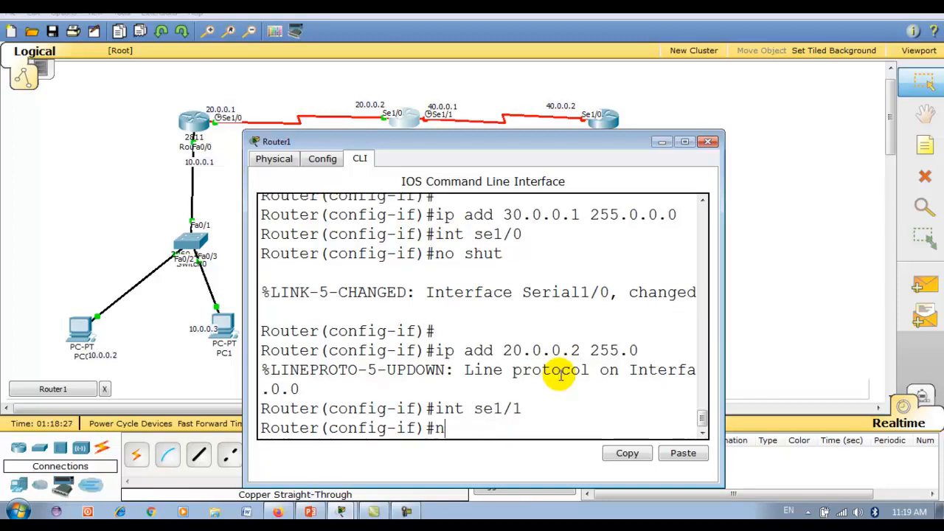
pyautogui.write('o shut')
pyautogui.press('Return')
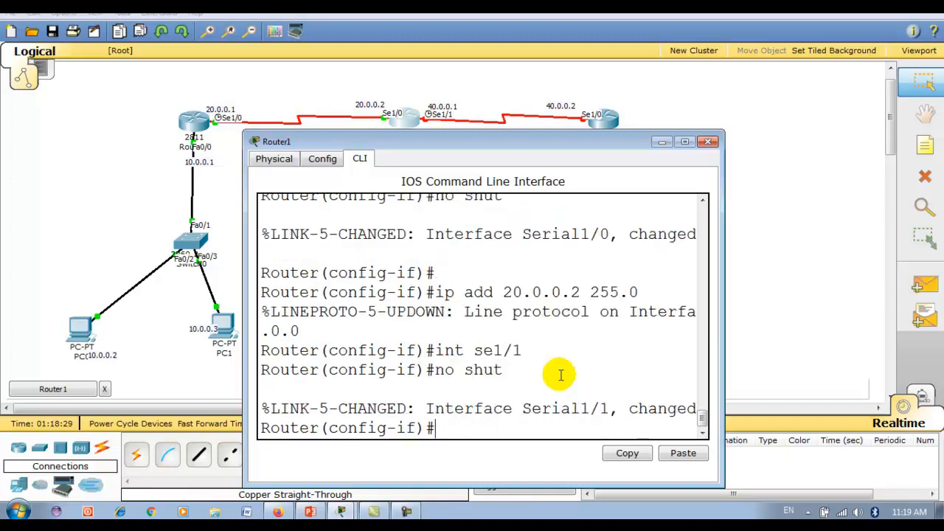
# Step: Set the clock rate on Router1's se1/1 interface to 64000
pyautogui.write('cloar')
pyautogui.press('Tab')
pyautogui.press('BackSpace')
pyautogui.press('BackSpace')
pyautogui.press('BackSpace')
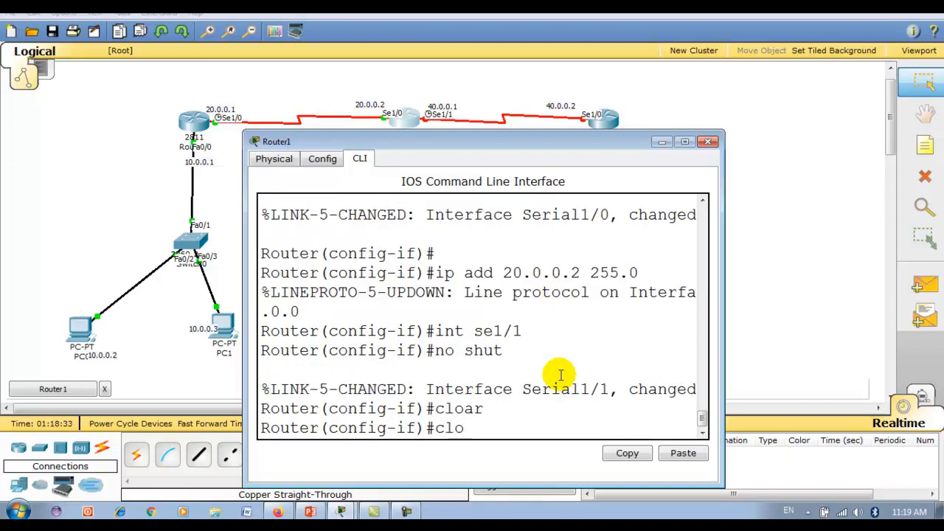
pyautogui.write('o')
pyautogui.press('Tab')
pyautogui.write('rat')
pyautogui.press('Tab')
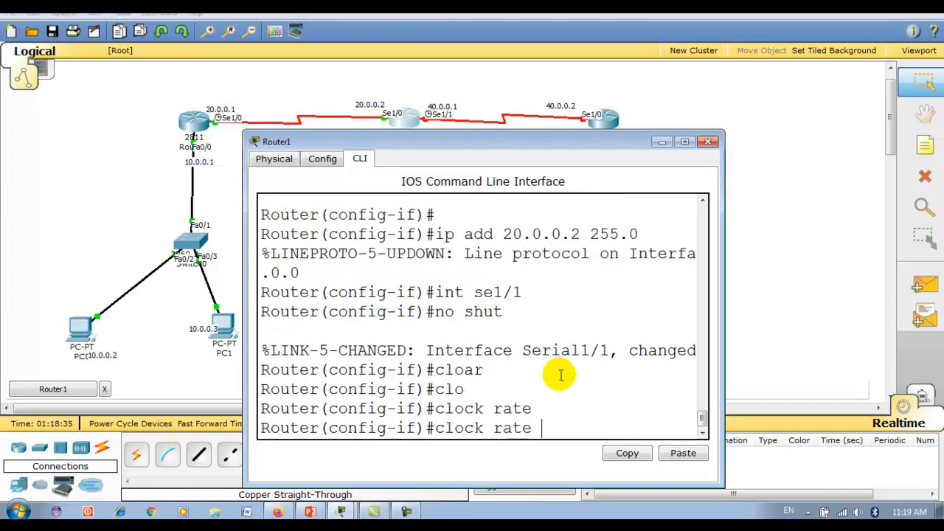
pyautogui.write('64000')
pyautogui.press('Return')
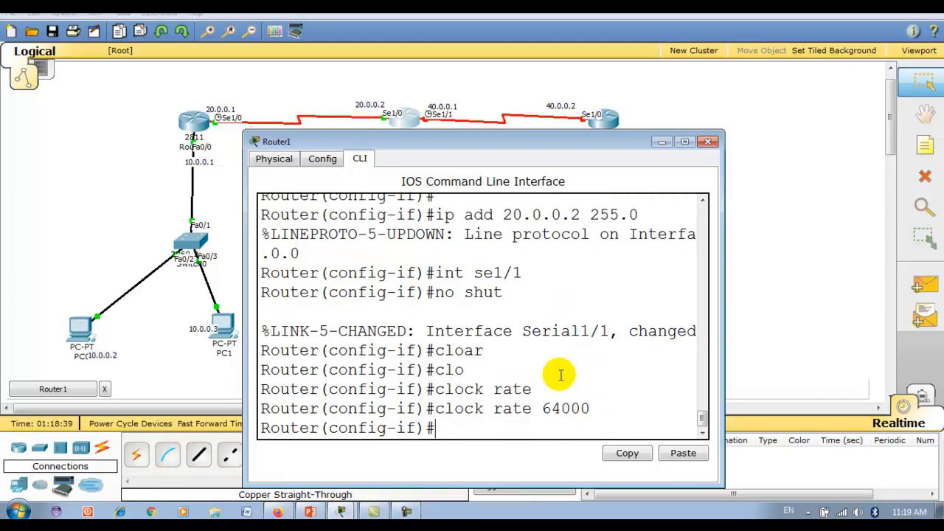
# Step: Assign IP address 40.0.0.1 with mask 255.0.0.0 to Router1's se1/1 interface
pyautogui.write('ip add ')
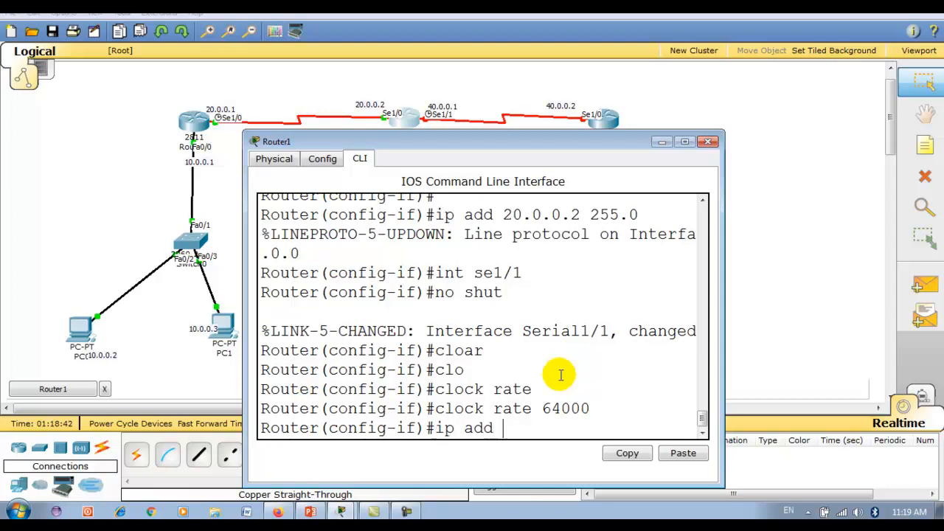
pyautogui.write('40.0.0.1 255.0.0.0')
pyautogui.press('Return')
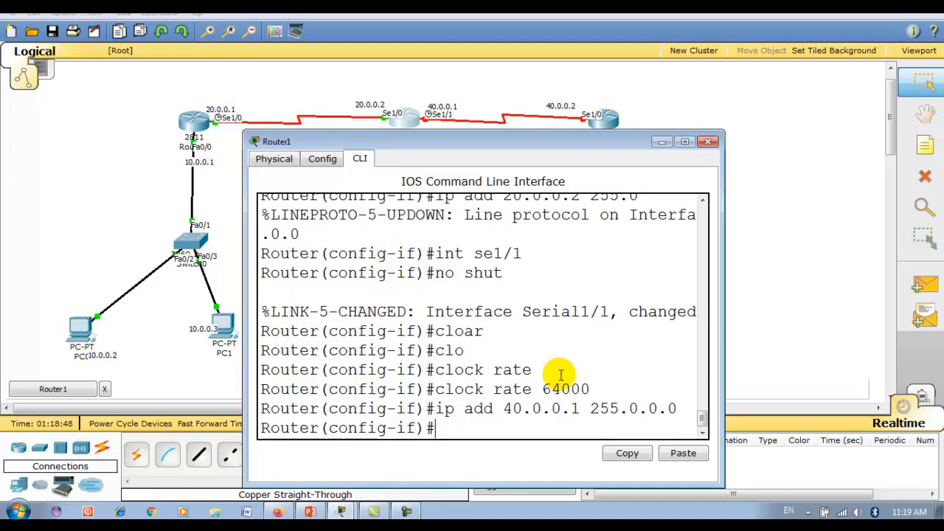
# Step: Return Router1 to privileged mode to save its running configuration to startup-config, and minimize the router's window
pyautogui.hotkey('ctrl', 'z')
pyautogui.write('c')
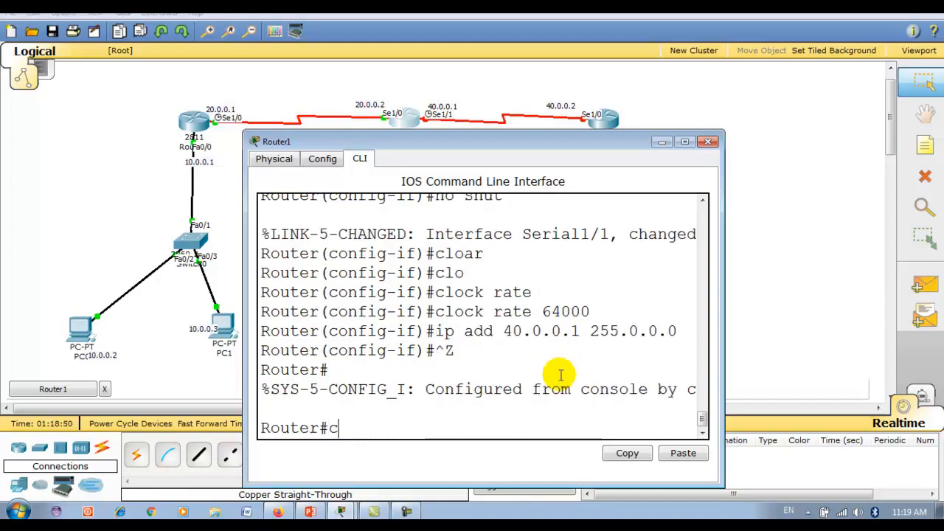
pyautogui.write('opy run start')
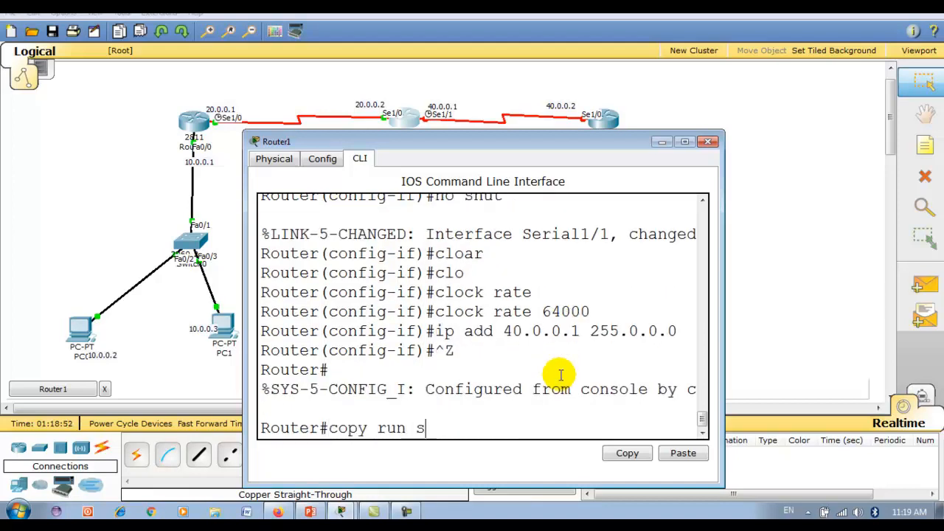
pyautogui.press('Return')
pyautogui.press('Return')
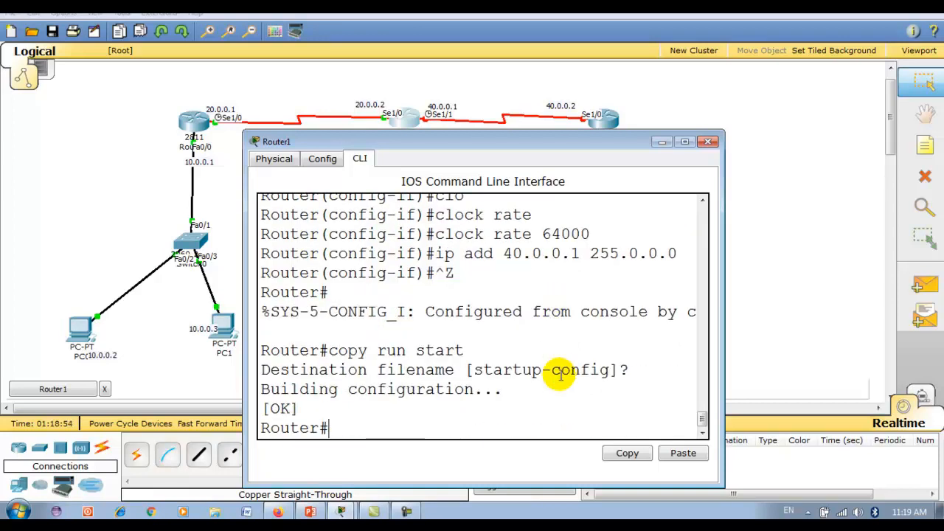
pyautogui.click(663, 141)
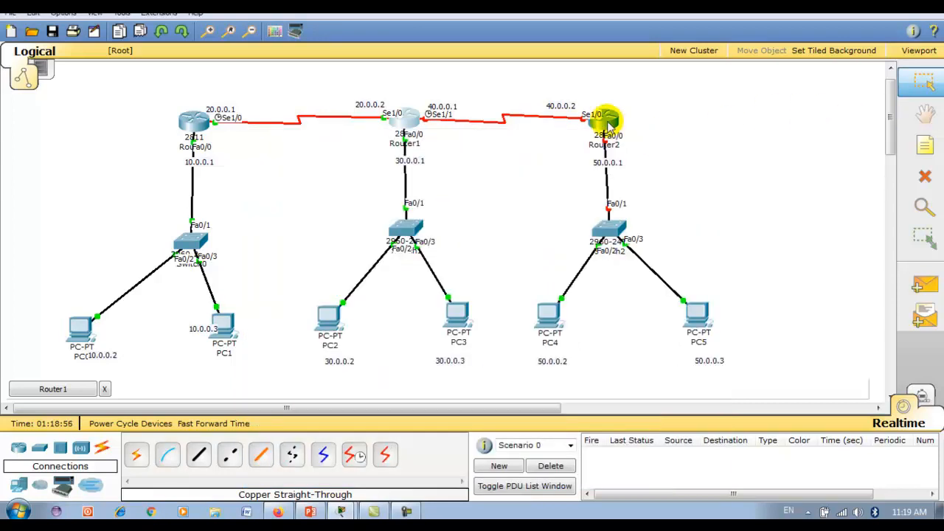
# Step: Open Router2's command line in a widened window and decline the initial configuration dialog
pyautogui.click(606, 122)
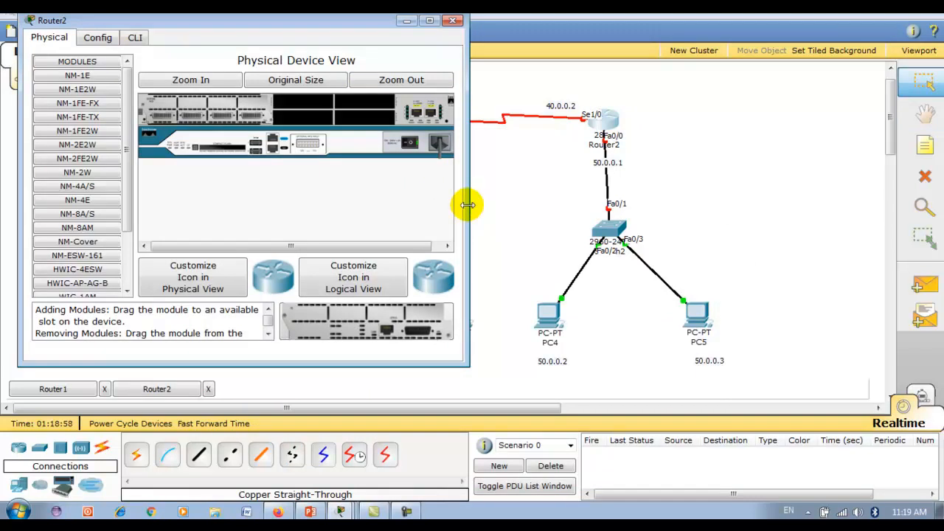
pyautogui.moveTo(468, 204); pyautogui.dragTo(543, 213)
pyautogui.click(146, 41)
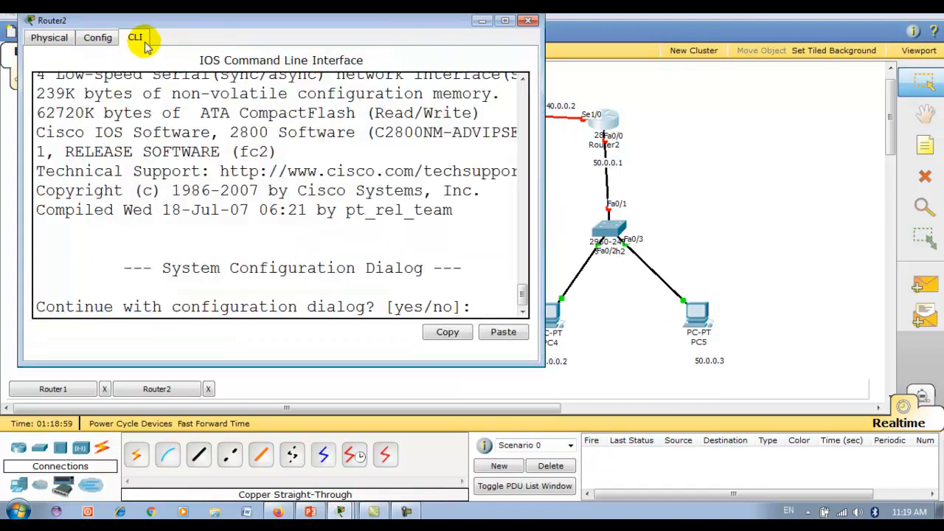
pyautogui.write('n')
pyautogui.press('Return')
pyautogui.press('Return')
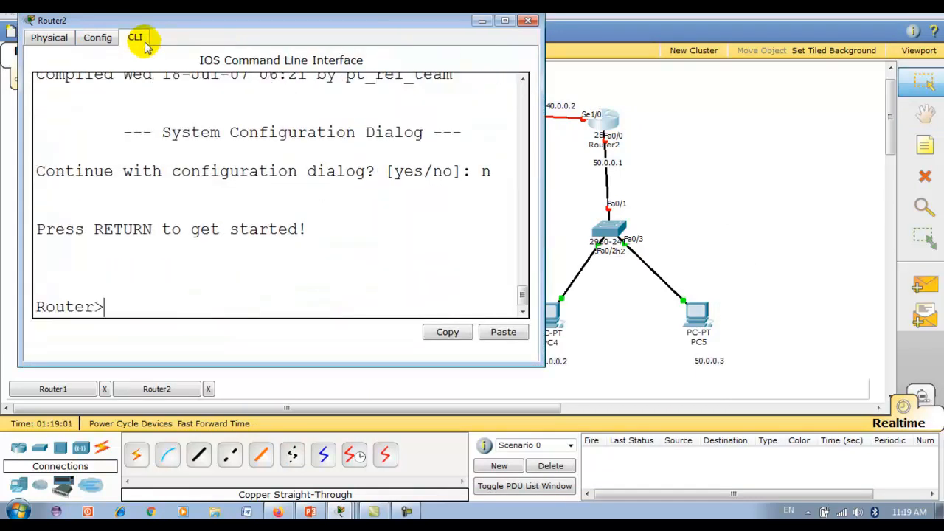
# Step: Enter privileged mode and global configuration mode on Router2
pyautogui.write('en')
pyautogui.press('Return')
pyautogui.write('co')
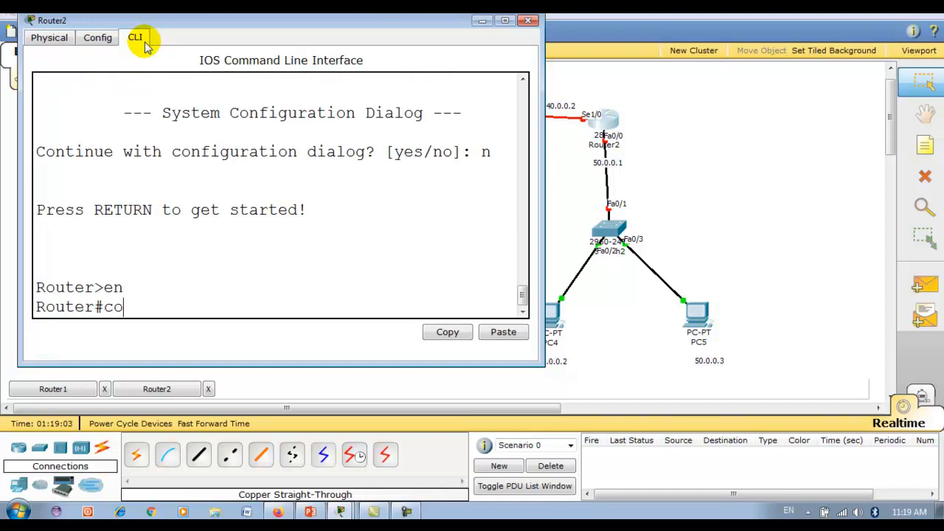
pyautogui.write('nfig t')
pyautogui.press('Return')
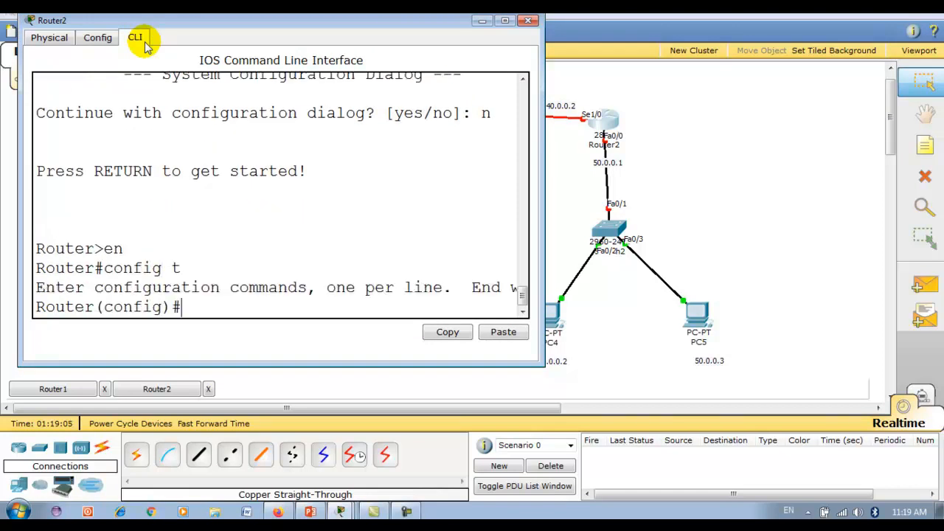
pyautogui.press('Return')
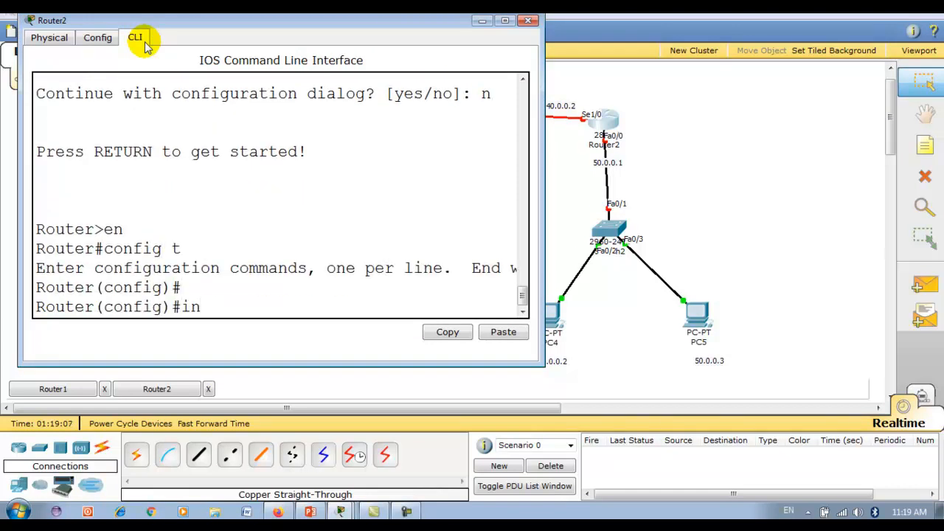
# Step: Enter interface fa0/0 on Router2 and enable it with no shut
pyautogui.write('int fa0/0')
pyautogui.press('Return')
pyautogui.write('no shut')
pyautogui.press('Return')
pyautogui.press('Return')
# Step: Assign IP address 50.0.0.1 with mask 255.0.0.0 to Router2's fa0/0 interface
pyautogui.write('ip')
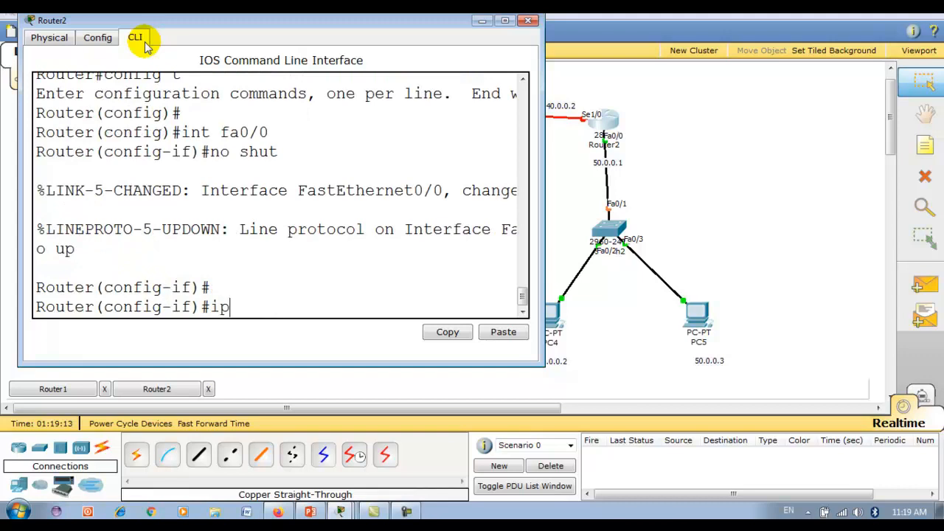
pyautogui.write(' add 50.0.0')
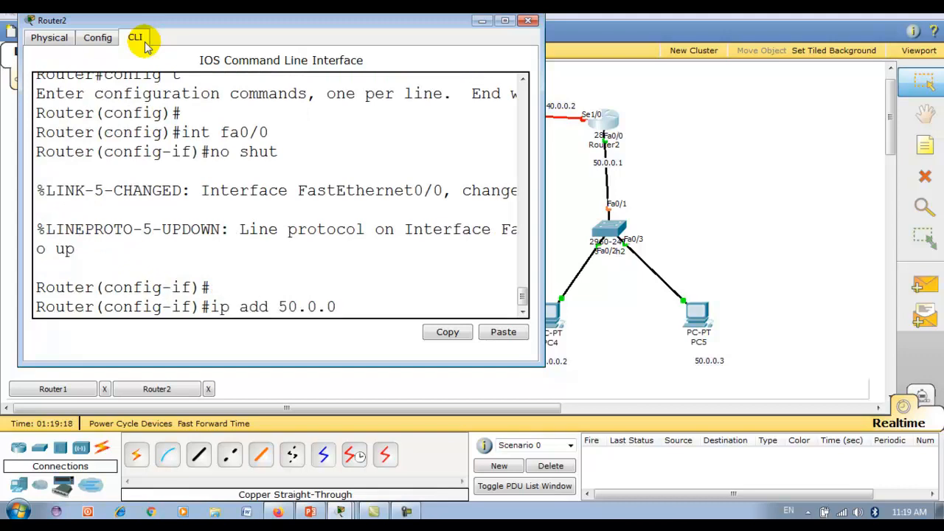
pyautogui.write('.1 255.0.0.0')
pyautogui.press('Return')
# Step: Enter interface se1/0 on Router2 and enable it with no shut
pyautogui.write('int se1/0')
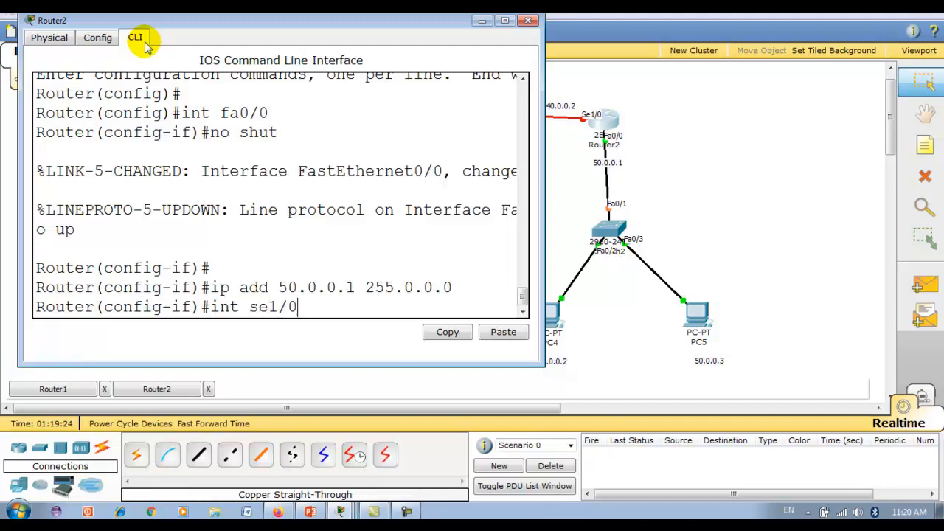
pyautogui.press('Return')
pyautogui.write('no shut')
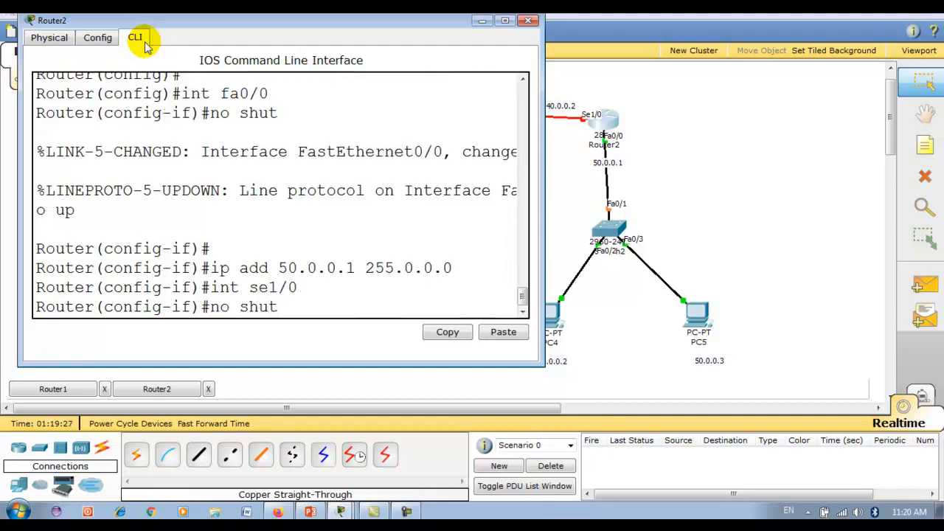
pyautogui.press('Return')
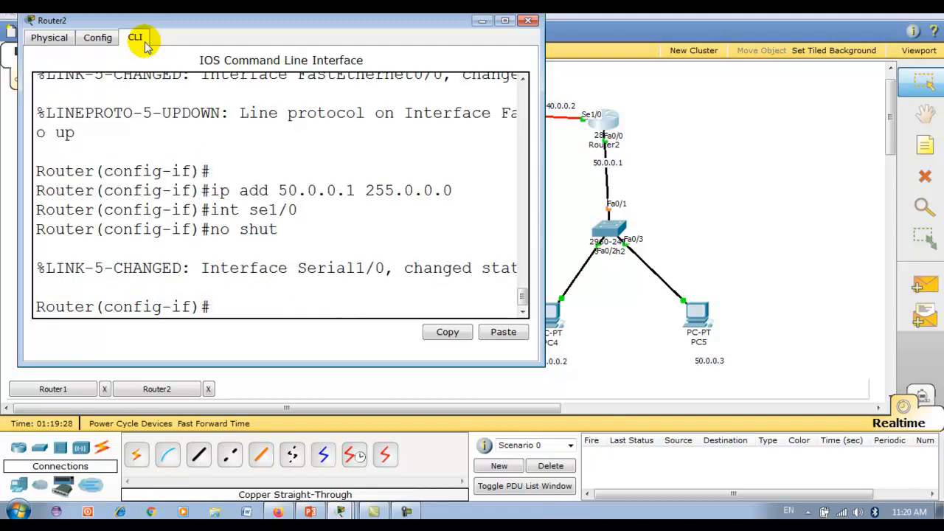
# Step: Assign IP address 40.0.0.2 with mask 255.0.0.0 to Router2's se1/0 interface
pyautogui.write('ip add 40')
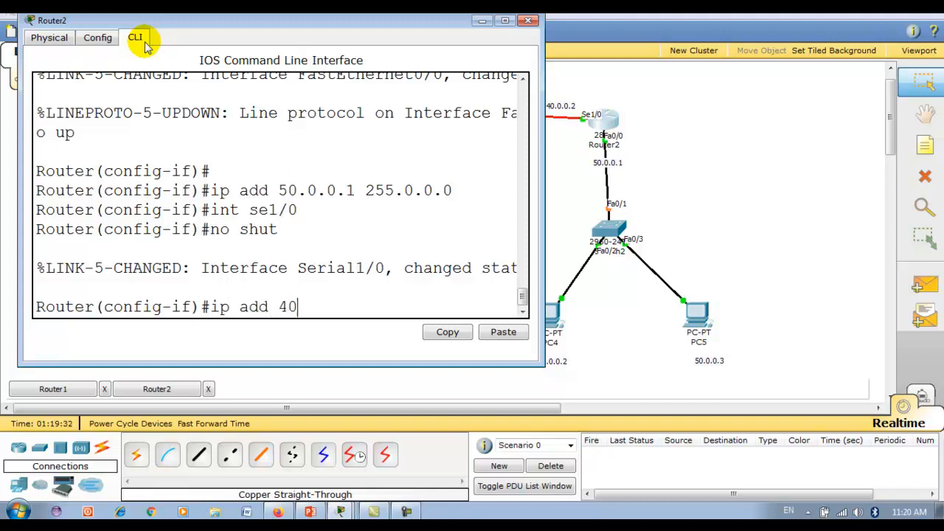
pyautogui.write('.0.0.2 ')
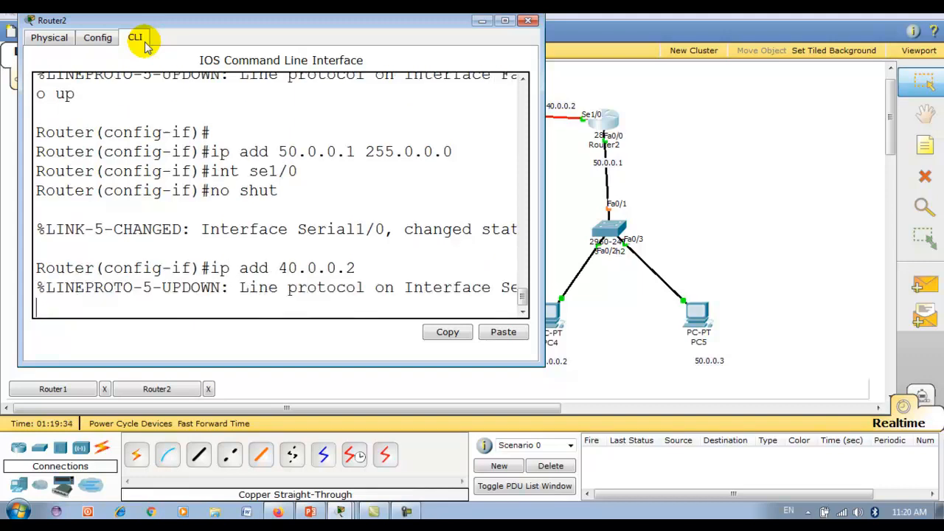
pyautogui.write('255.0.0.0')
pyautogui.press('Return')
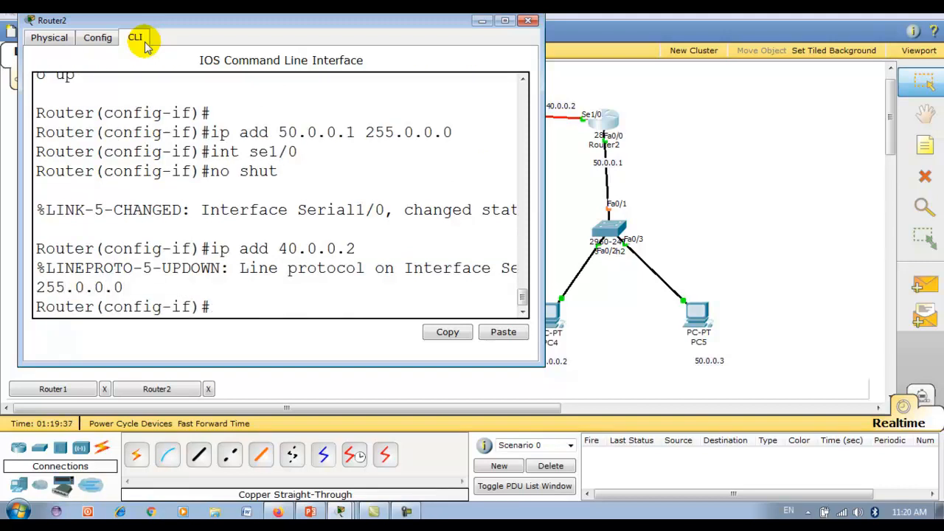
# Step: Exit configuration mode on Router2 and save its running configuration to startup with copy run start
pyautogui.hotkey('ctrl', 'z')
pyautogui.write('cop')
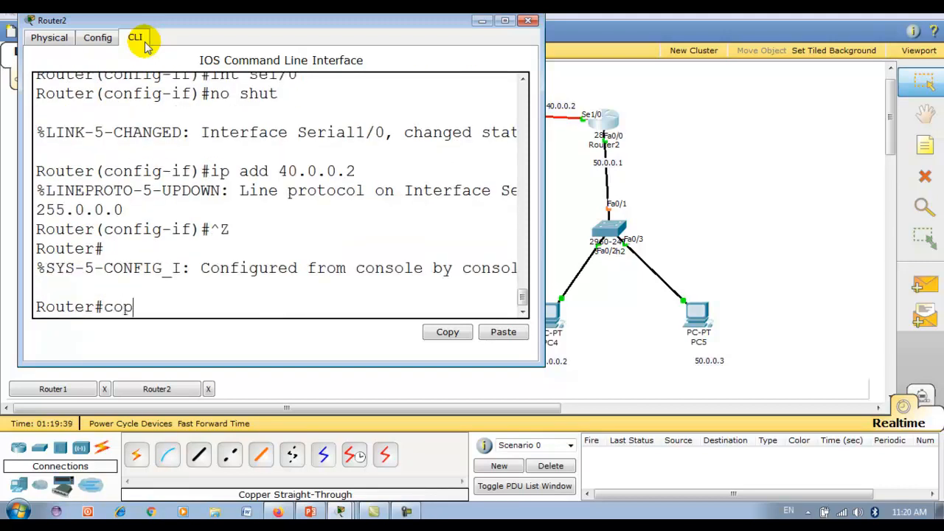
pyautogui.write('y run start')
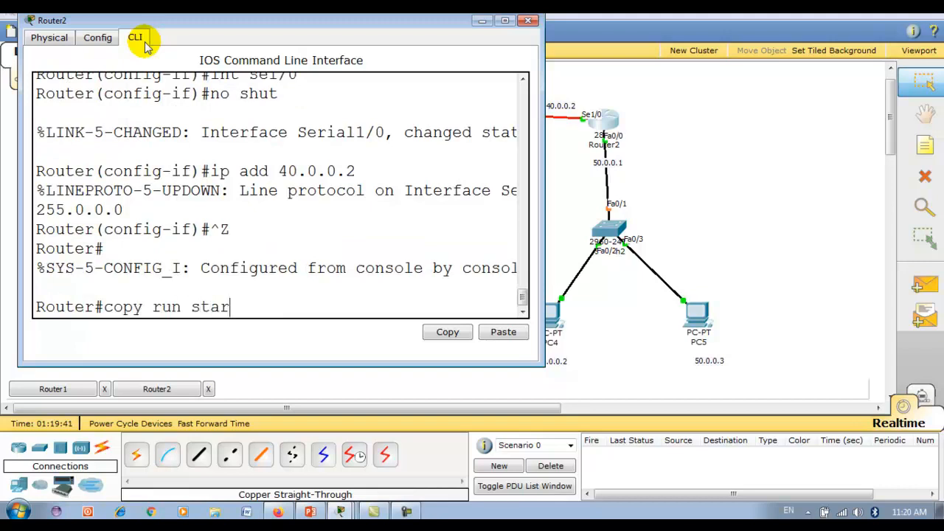
pyautogui.press('Return')
pyautogui.press('Return')
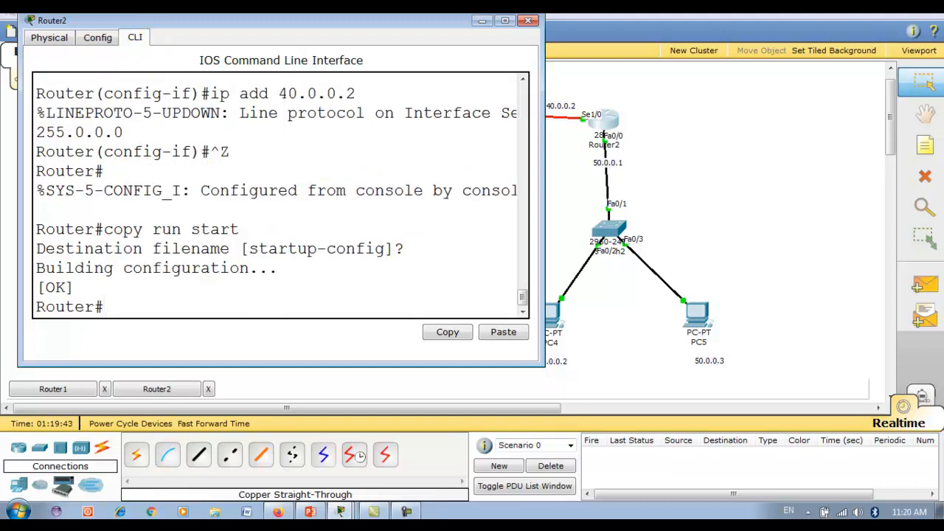
pyautogui.click(528, 20)
# Step: Display Router0's routing table with show ip route to check its connected networks
pyautogui.click(197, 125)
pyautogui.click(189, 326)
pyautogui.press('Return')
pyautogui.write('show ip')
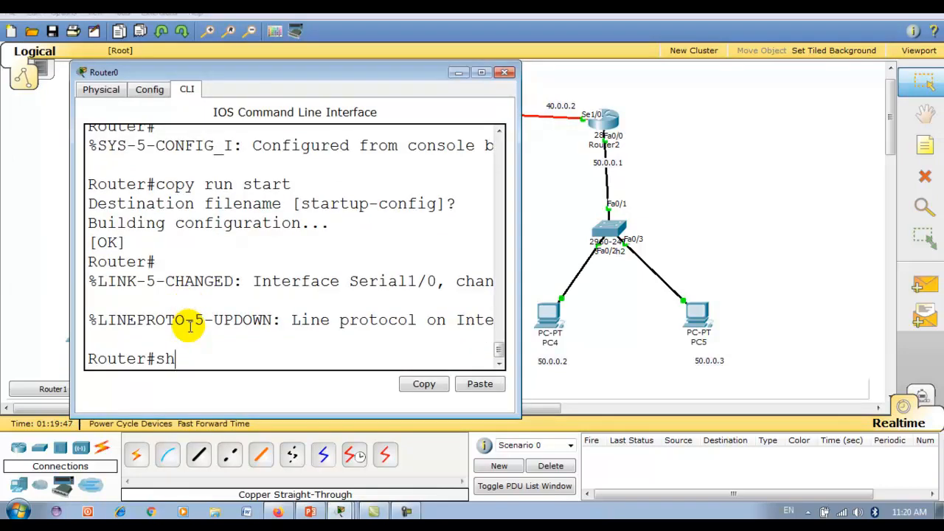
pyautogui.press('Tab')
pyautogui.write('ip ro')
pyautogui.press('Tab')
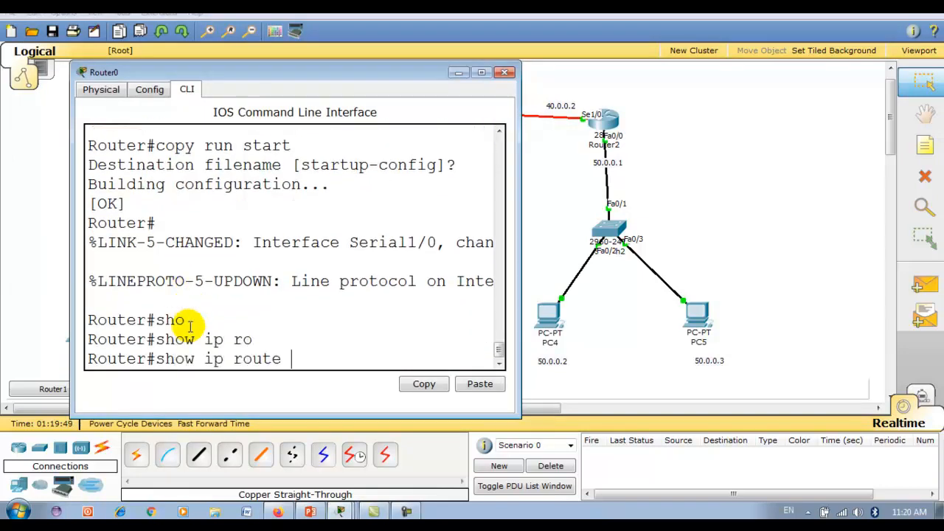
pyautogui.press('Return')
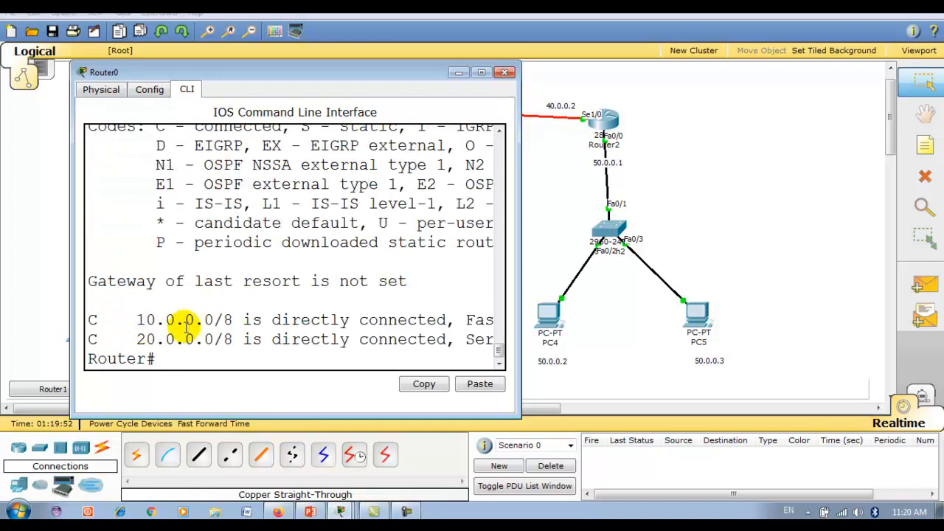
pyautogui.click(504, 72)
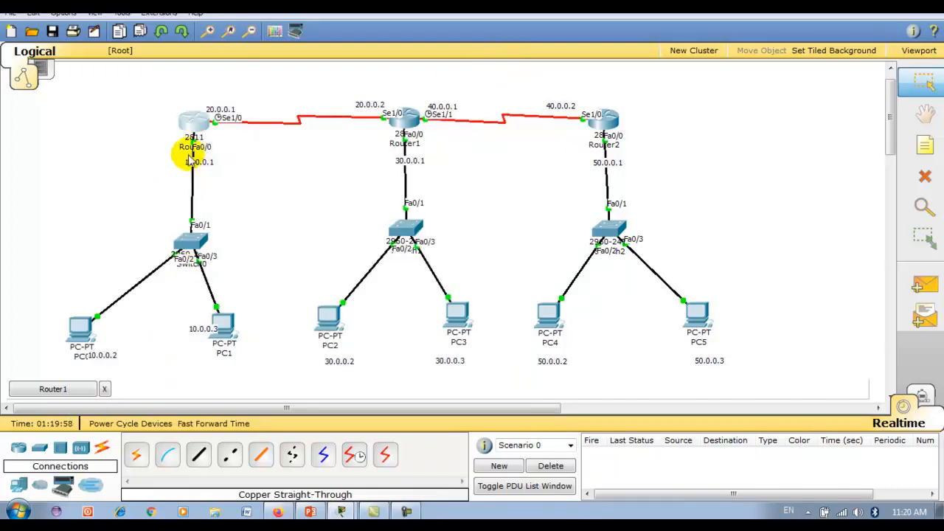
# Step: Display Router1's routing table with show ip route to check its connected networks
pyautogui.click(409, 120)
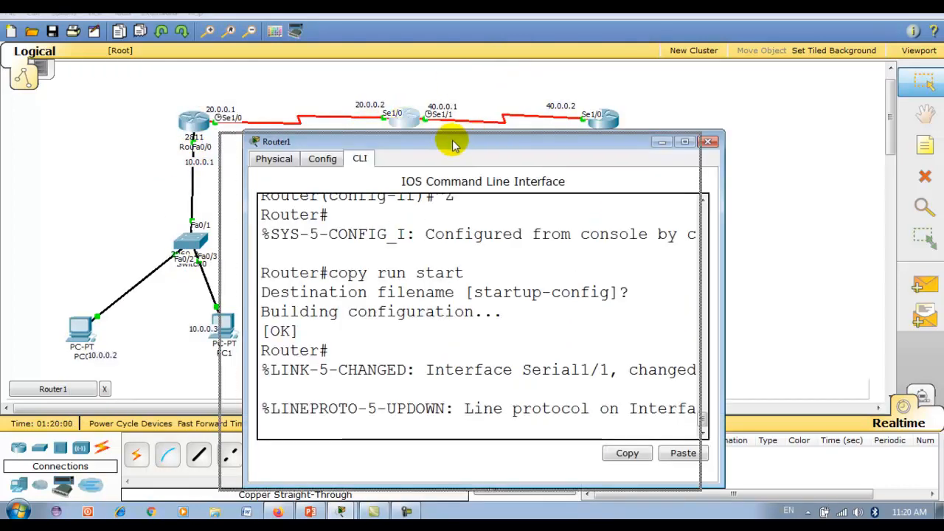
pyautogui.moveTo(453, 141); pyautogui.dragTo(424, 144)
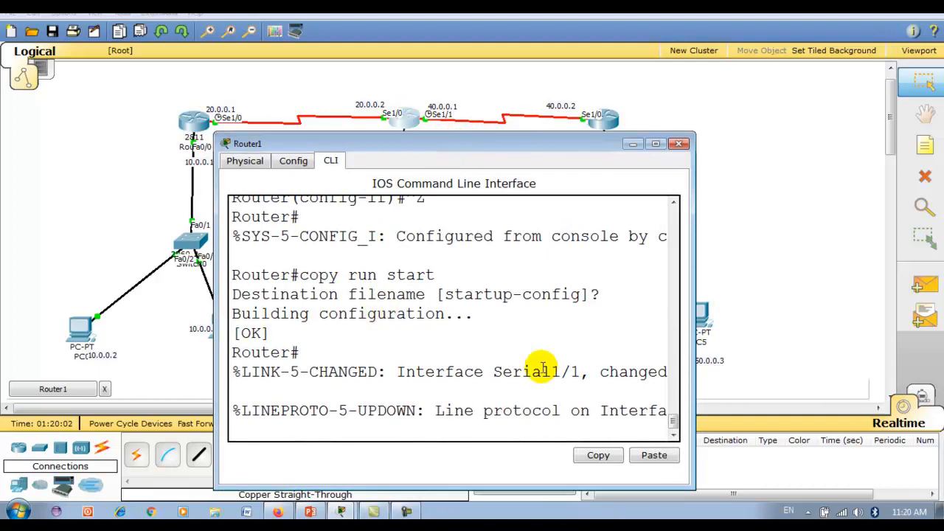
pyautogui.press('Return')
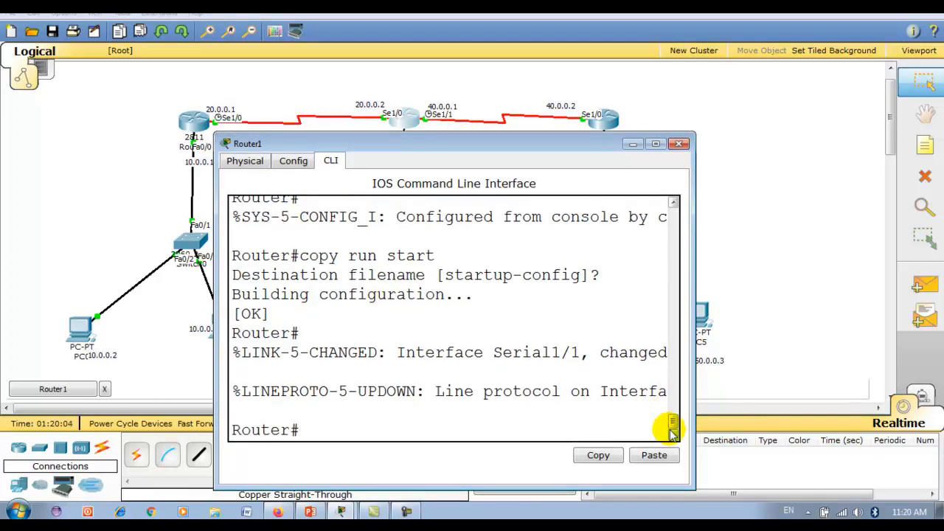
pyautogui.write('sh')
pyautogui.press('Tab')
pyautogui.write('ip ro')
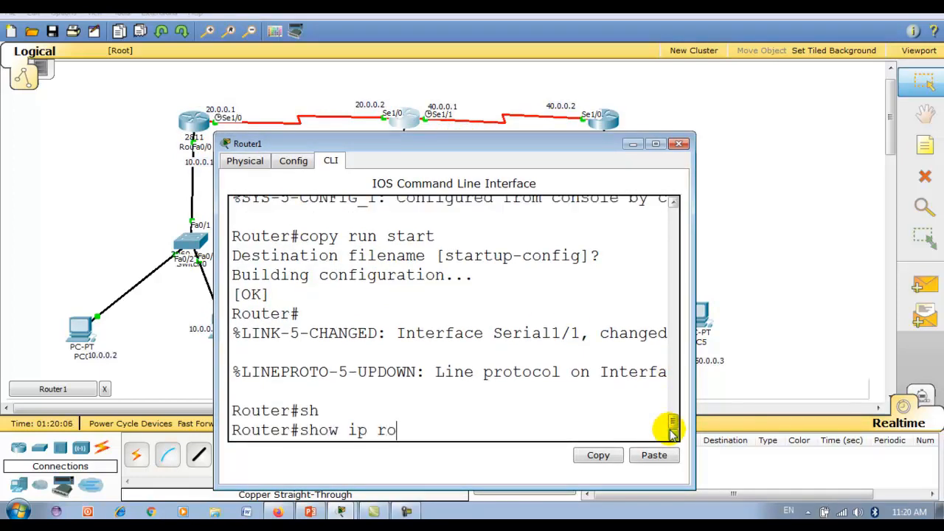
pyautogui.press('Tab')
pyautogui.press('Return')
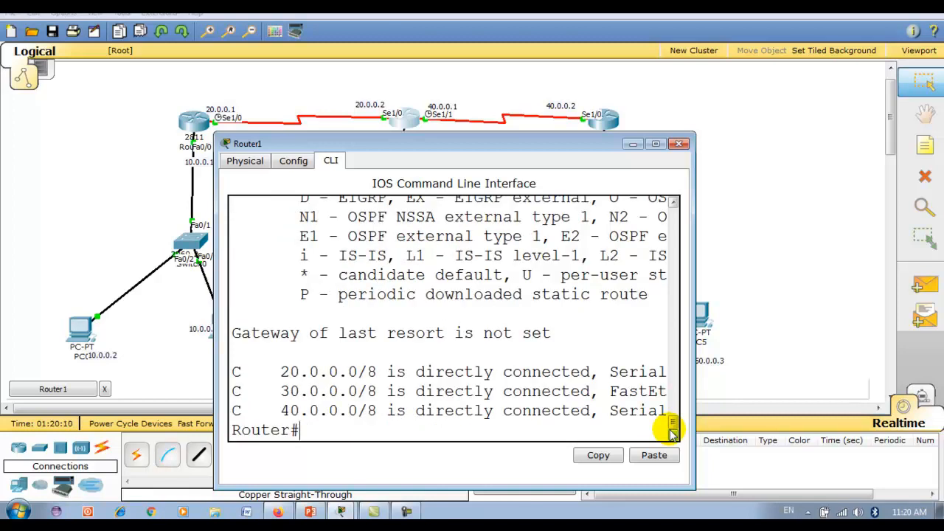
pyautogui.click(678, 144)
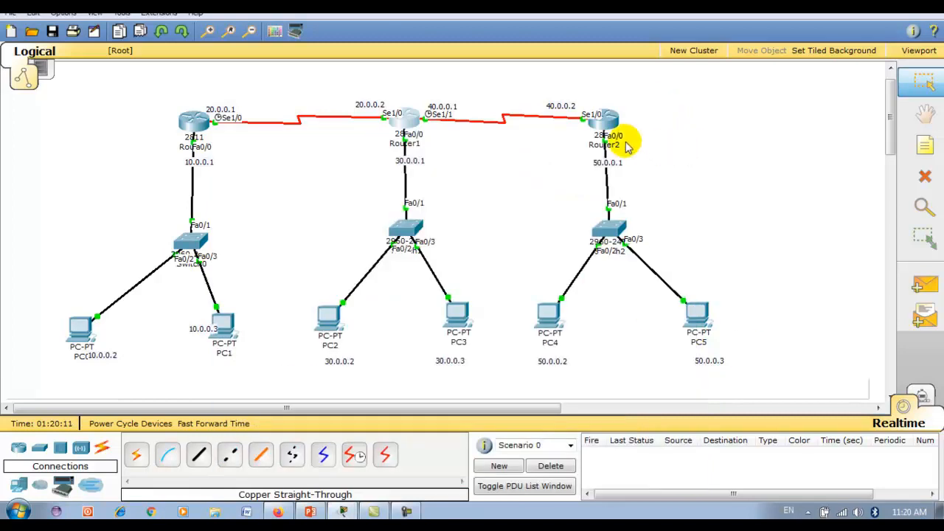
# Step: Display Router2's routing table with show ip route to check its connected networks
pyautogui.click(599, 120)
pyautogui.write('s')
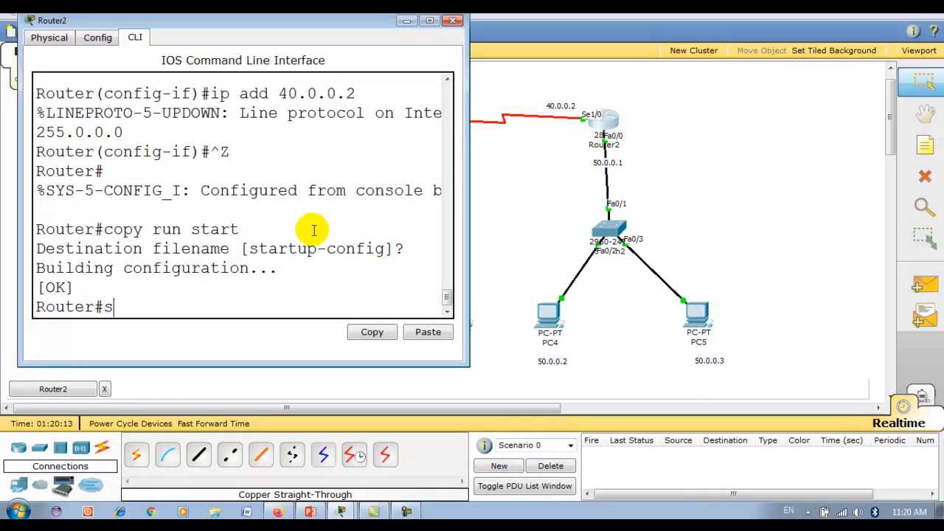
pyautogui.write('h')
pyautogui.press('Tab')
pyautogui.write('ip ro')
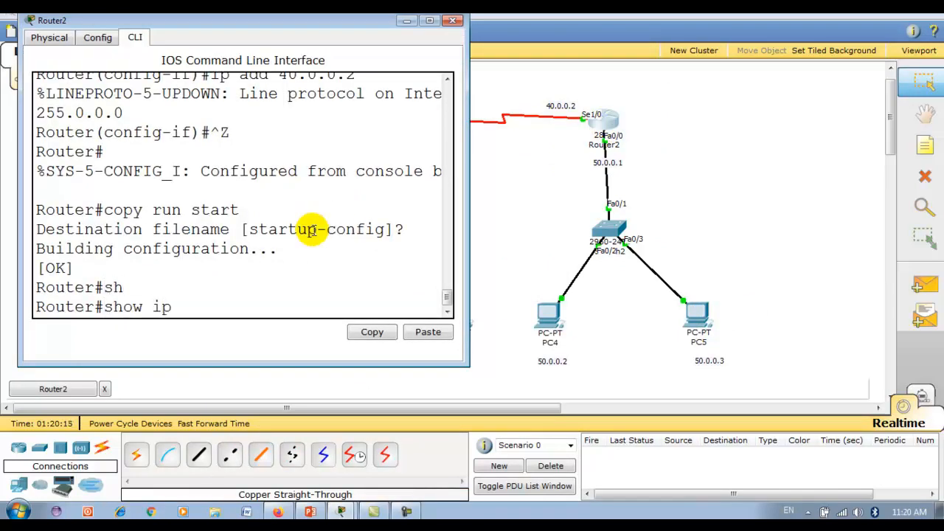
pyautogui.press('Tab')
pyautogui.press('Return')
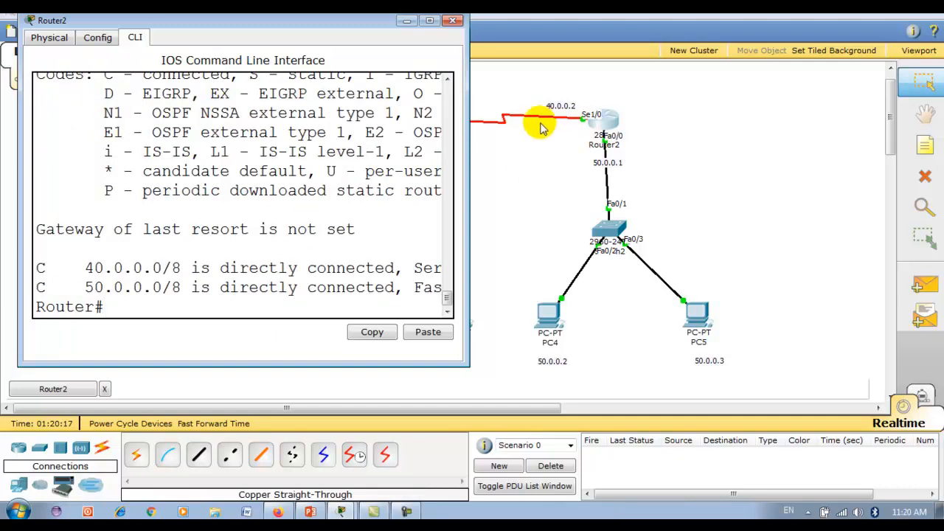
pyautogui.click(453, 22)
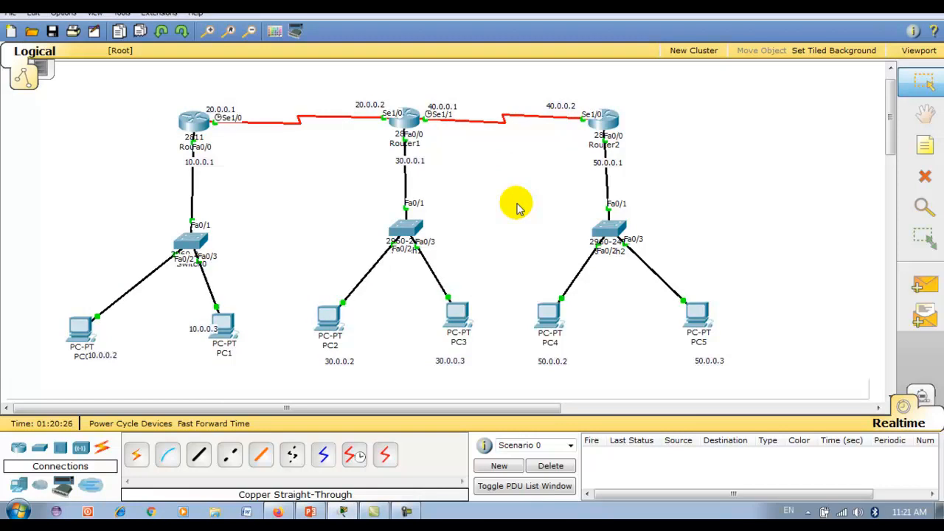
# Step: Examine the port and IP address summaries of all three routers against their labels in the topology
pyautogui.moveTo(141, 97); pyautogui.dragTo(247, 175)
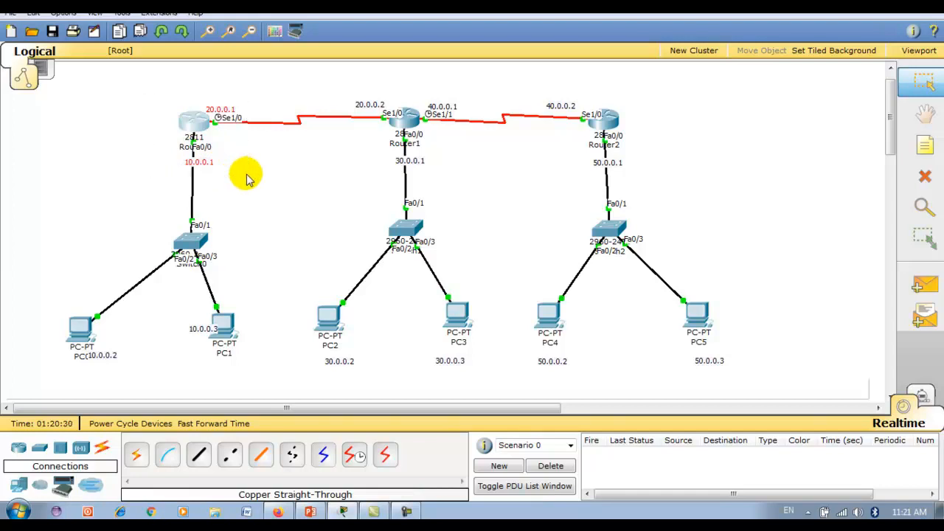
pyautogui.click(234, 169)
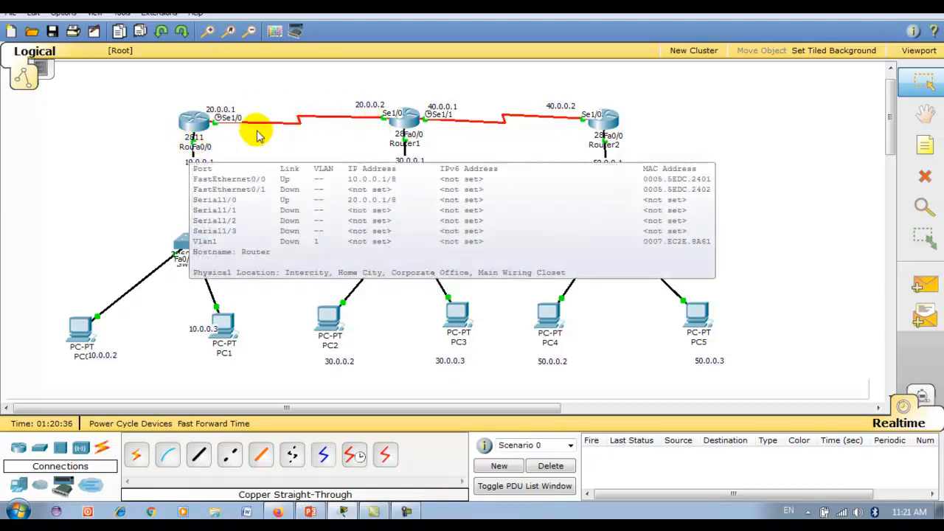
pyautogui.moveTo(387, 122)
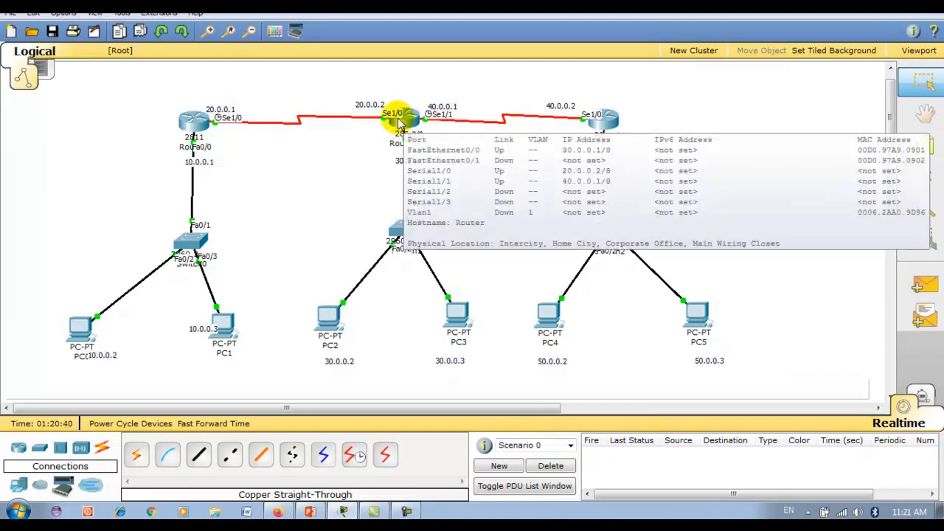
pyautogui.moveTo(194, 122)
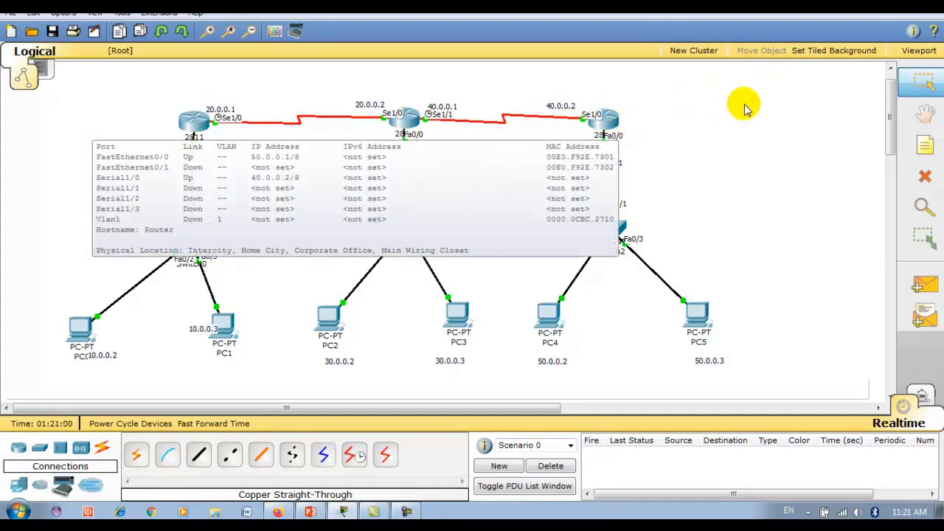
pyautogui.moveTo(630, 118)
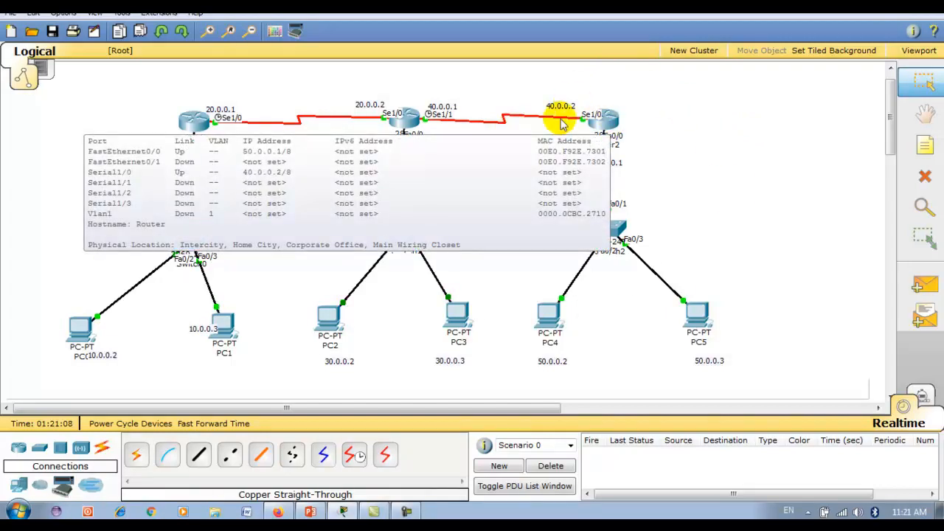
pyautogui.moveTo(413, 110)
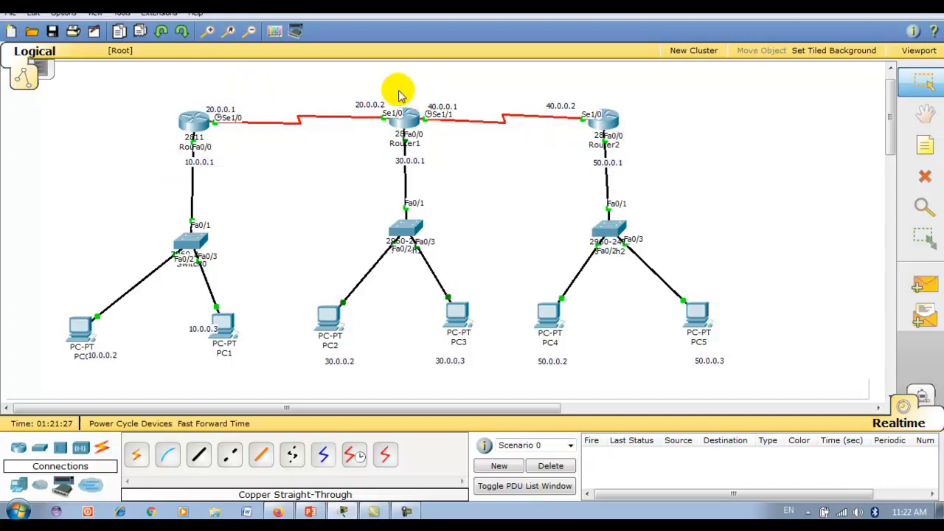
pyautogui.moveTo(346, 87); pyautogui.dragTo(465, 171)
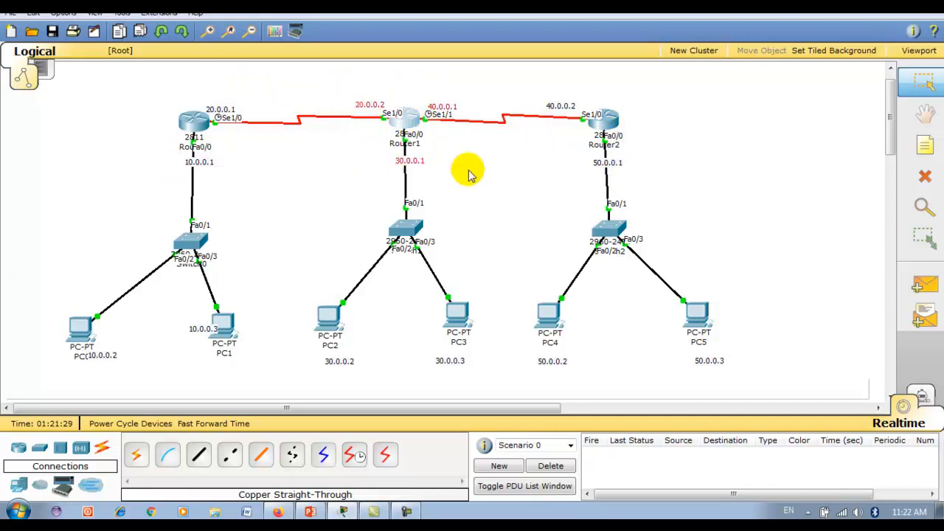
pyautogui.moveTo(159, 106); pyautogui.dragTo(264, 182)
pyautogui.moveTo(568, 131); pyautogui.dragTo(670, 170)
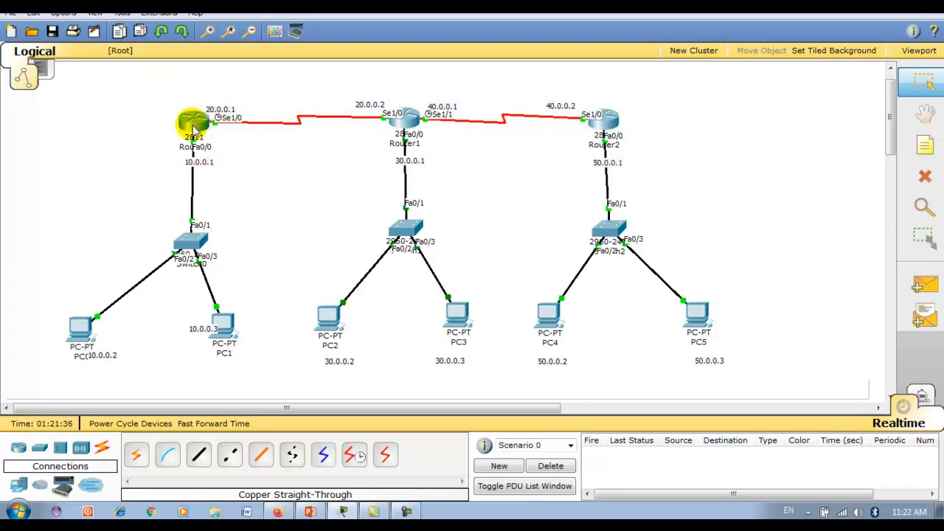
# Step: Enter global configuration mode on Router0 with config t and widen its command-line window
pyautogui.click(194, 121)
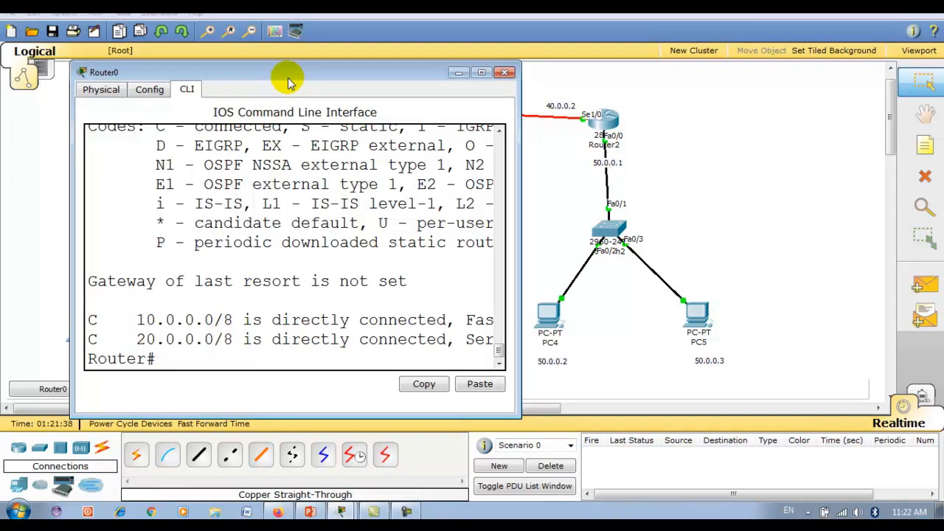
pyautogui.write('config t')
pyautogui.press('Return')
pyautogui.press('Return')
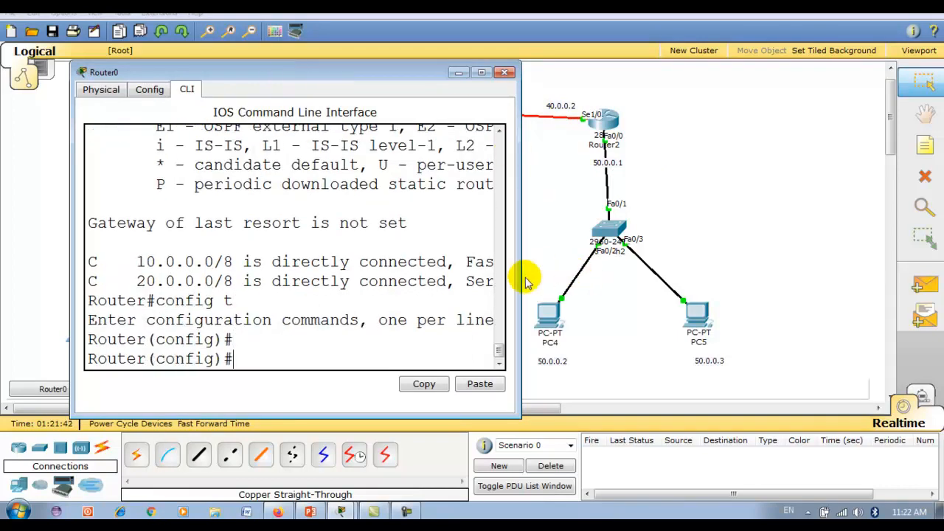
pyautogui.moveTo(521, 277); pyautogui.dragTo(704, 327)
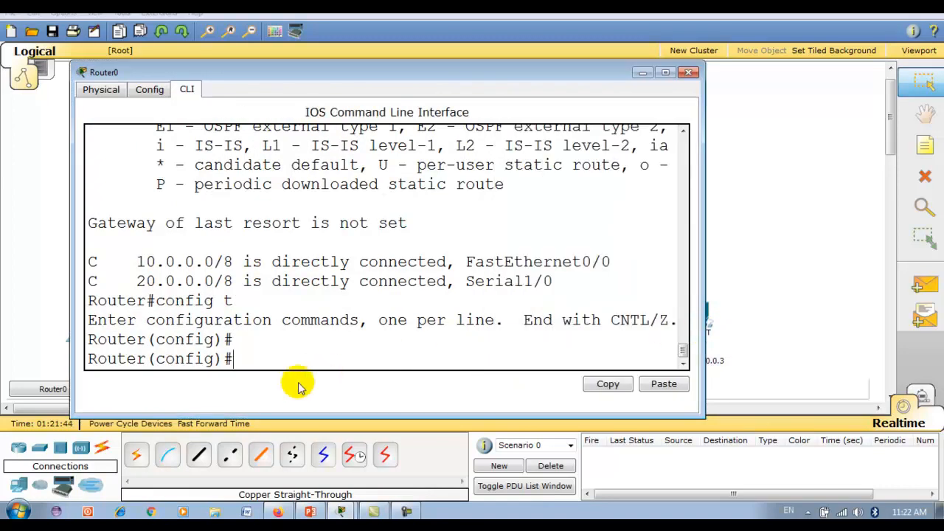
# Step: Add a default route on Router0 with ip route 0.0.0.0 0.0.0.0 and next hop 20.0.0.2
pyautogui.write('ip ro')
pyautogui.press('Tab')
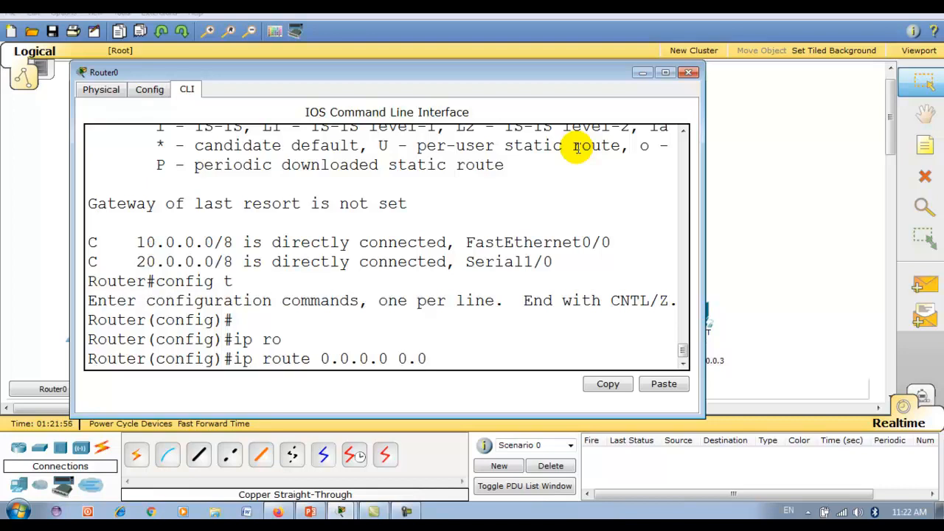
pyautogui.write('.0.0')
pyautogui.moveTo(586, 71); pyautogui.dragTo(573, 145)
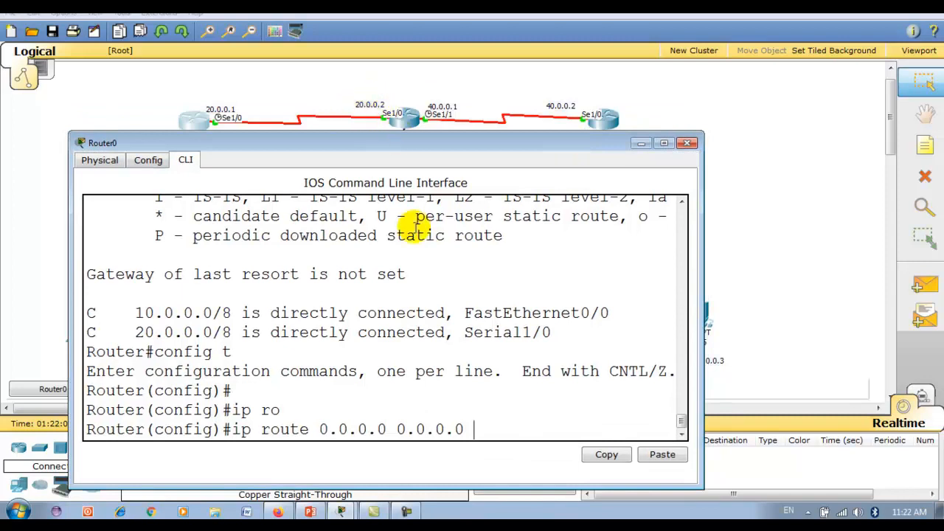
pyautogui.write('20.0.0.2')
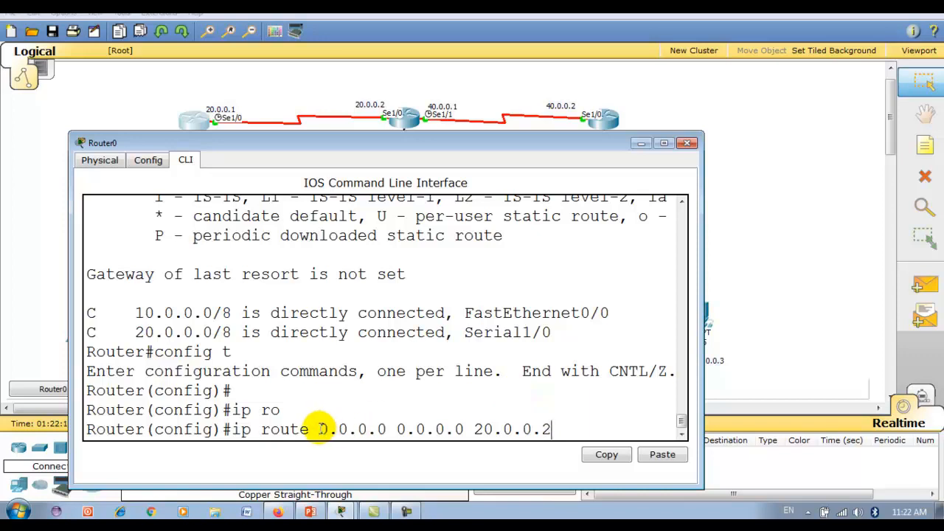
pyautogui.moveTo(321, 428); pyautogui.dragTo(552, 429)
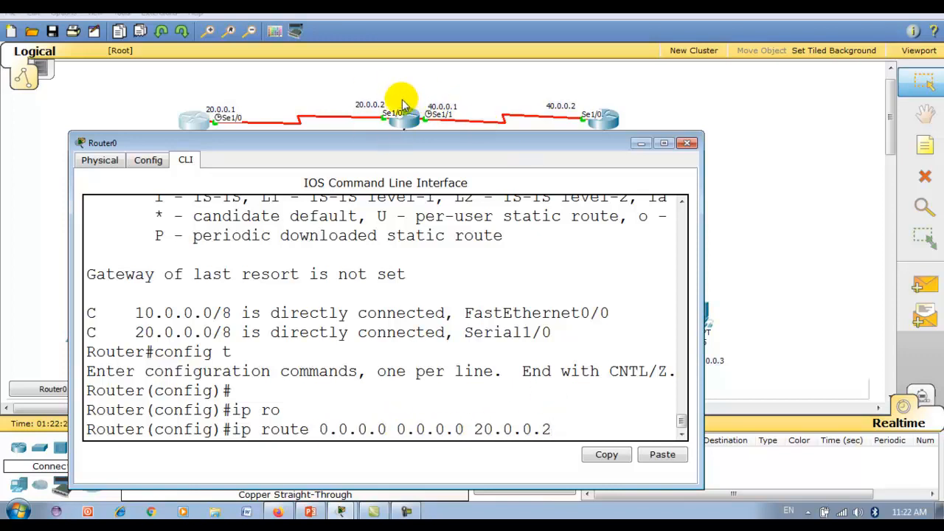
pyautogui.press('Return')
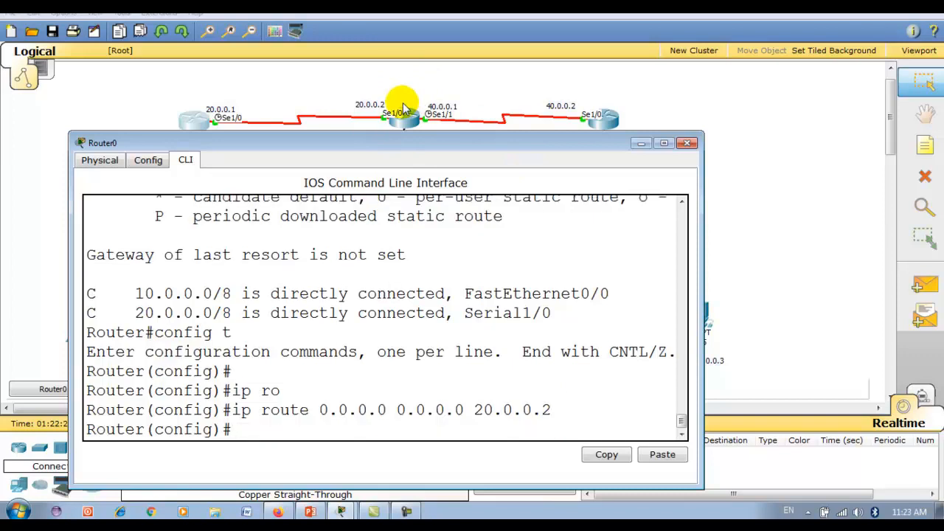
# Step: Leave configuration mode on Router0 and save its running configuration to startup-config with copy run start
pyautogui.hotkey('ctrl', 'z')
pyautogui.write('cop')
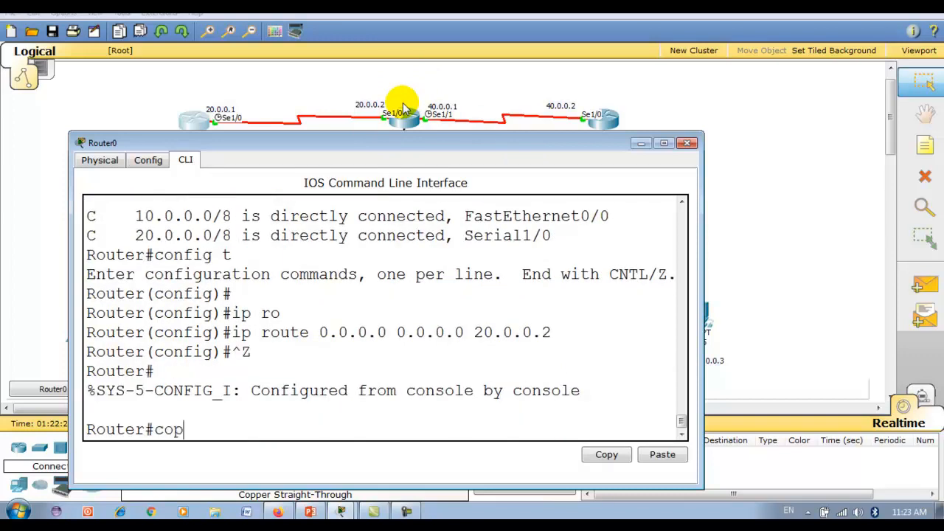
pyautogui.write('y run start')
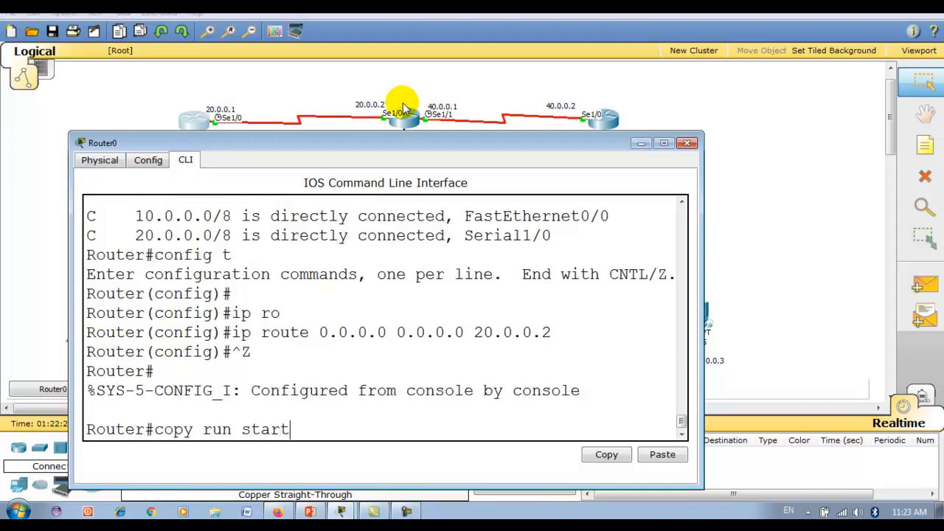
pyautogui.press('Return')
pyautogui.press('Return')
# Step: Display Router0's routing table with show ip route, check the default route entry, and close the router's window
pyautogui.write('show ip')
pyautogui.press('Tab')
pyautogui.write('ip ro')
pyautogui.press('Tab')
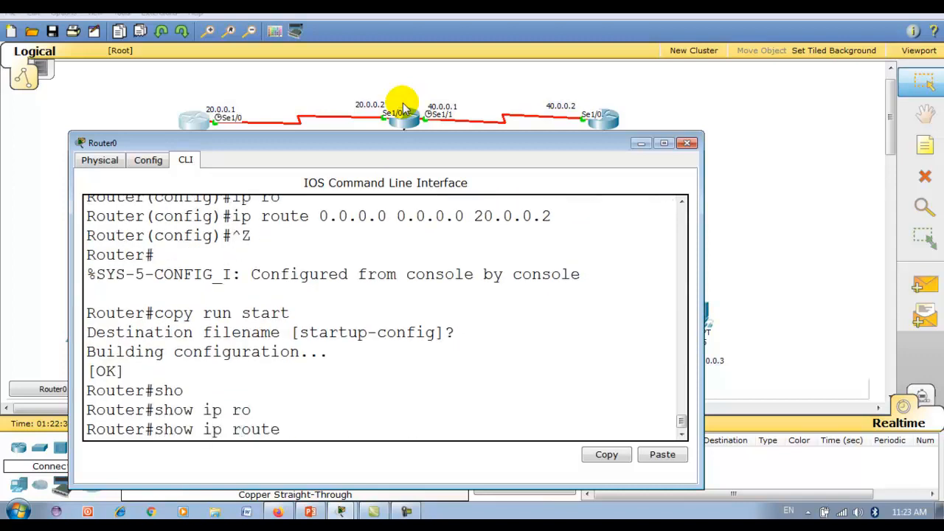
pyautogui.press('Return')
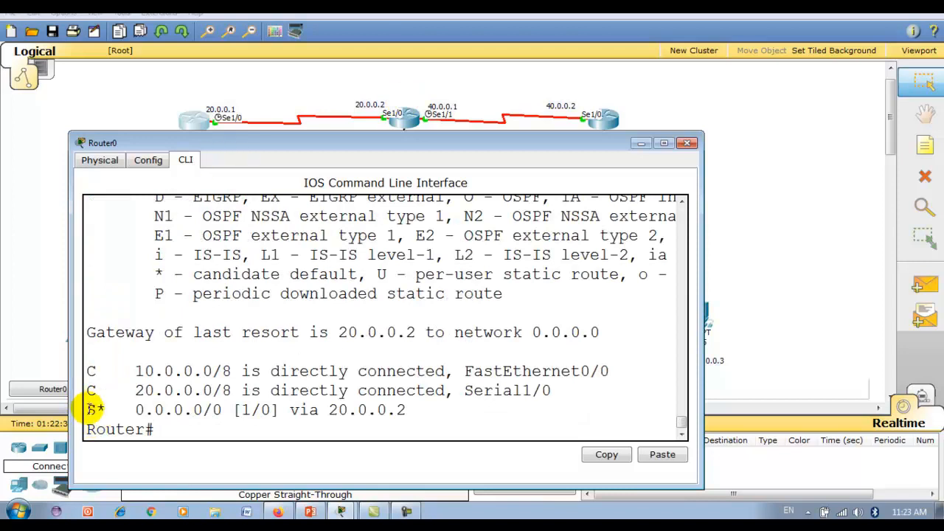
pyautogui.moveTo(87, 410); pyautogui.dragTo(107, 410)
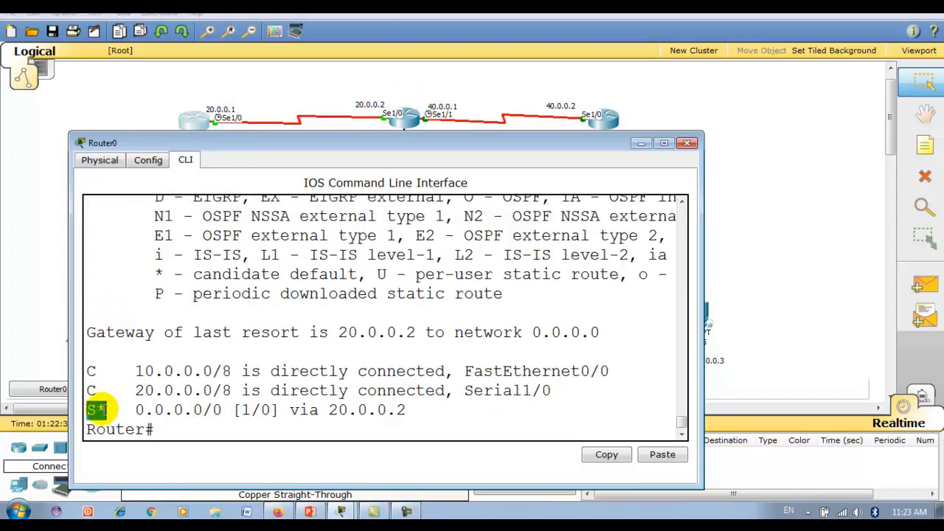
pyautogui.moveTo(126, 410); pyautogui.dragTo(225, 410)
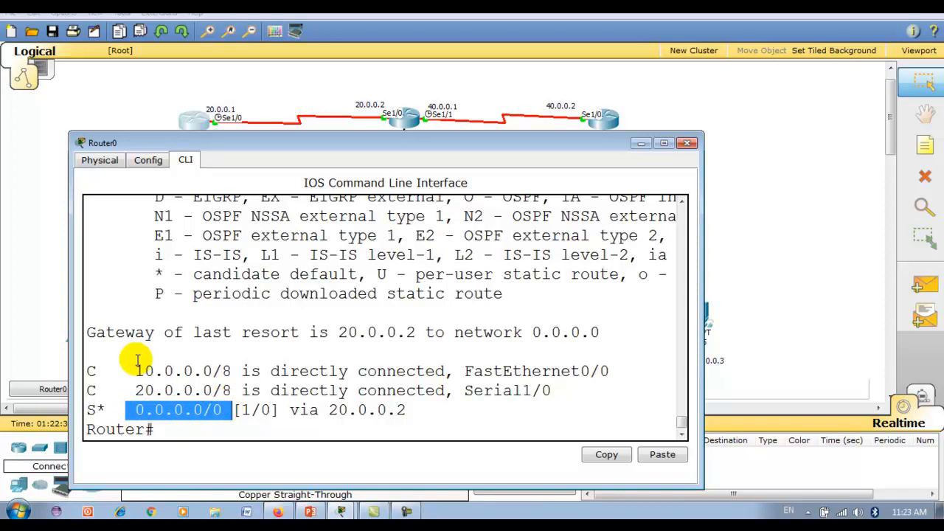
pyautogui.moveTo(135, 370); pyautogui.dragTo(573, 386)
pyautogui.moveTo(135, 409); pyautogui.dragTo(443, 411)
pyautogui.click(442, 408)
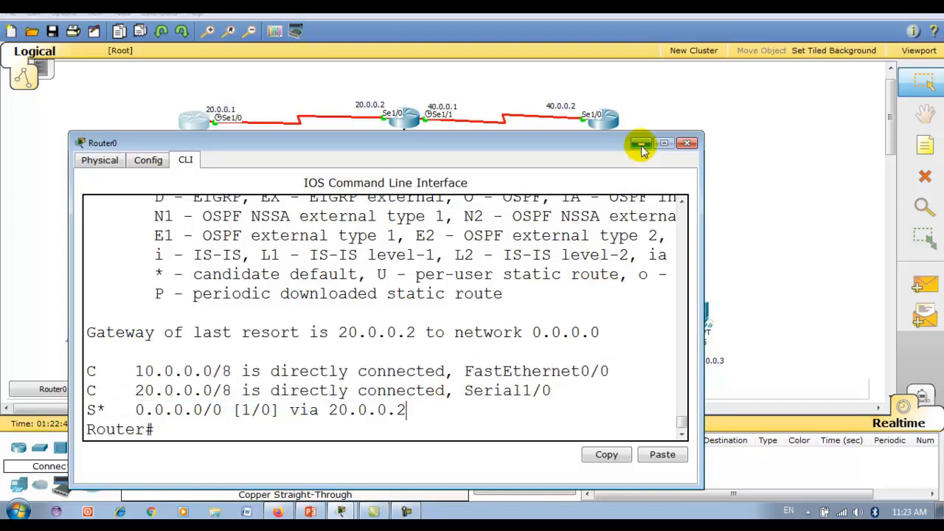
pyautogui.click(684, 143)
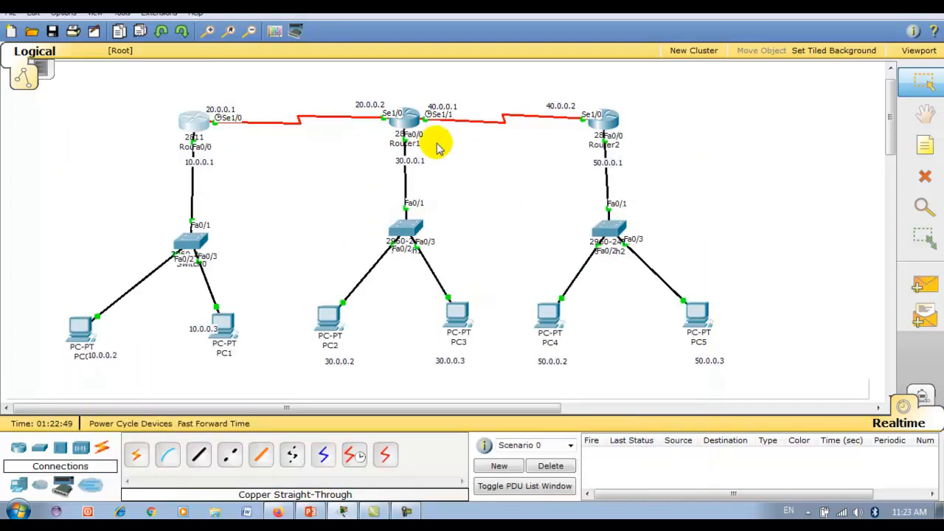
# Step: Enter global configuration mode on Router2 and add a default route with ip route 0.0.0.0 0.0.0.0 40.0.0.1
pyautogui.click(597, 122)
pyautogui.moveTo(372, 131); pyautogui.dragTo(352, 89)
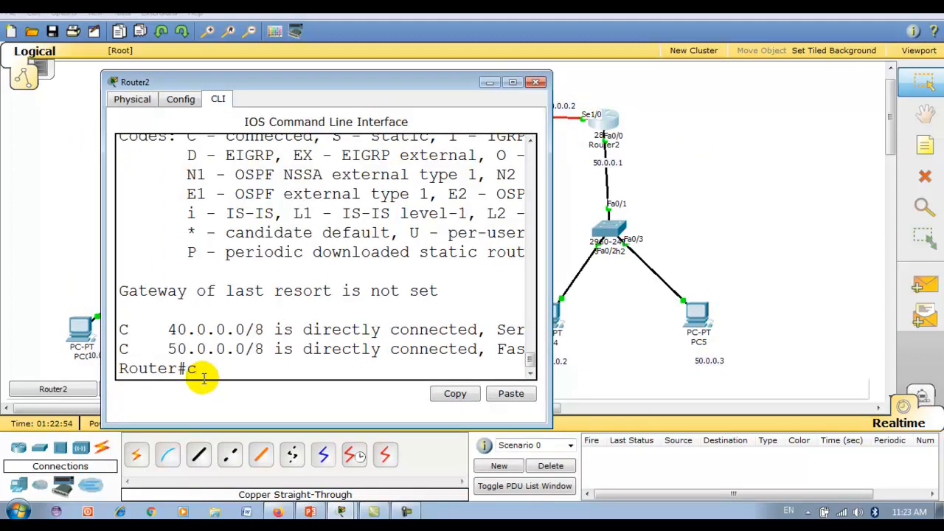
pyautogui.write('fig t')
pyautogui.press('Return')
pyautogui.press('Return')
pyautogui.write('ip ro')
pyautogui.press('Tab')
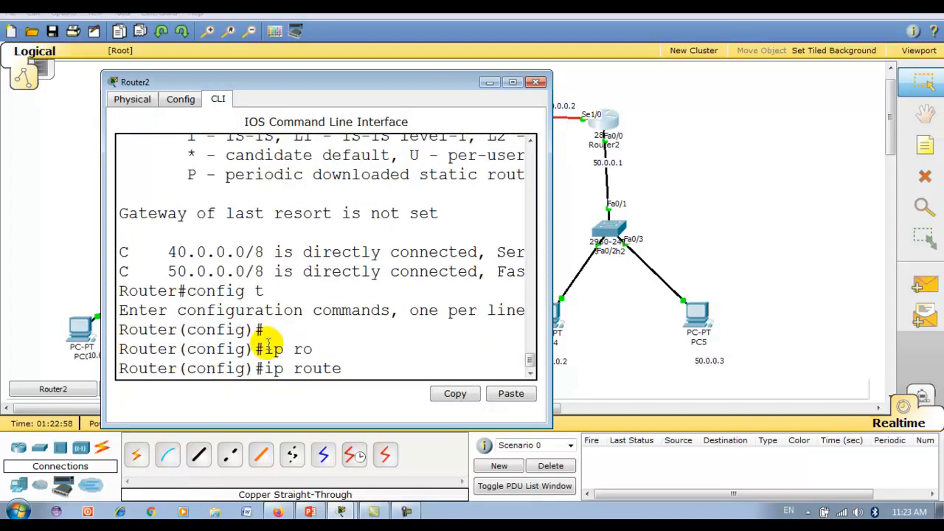
pyautogui.moveTo(552, 331); pyautogui.dragTo(649, 352)
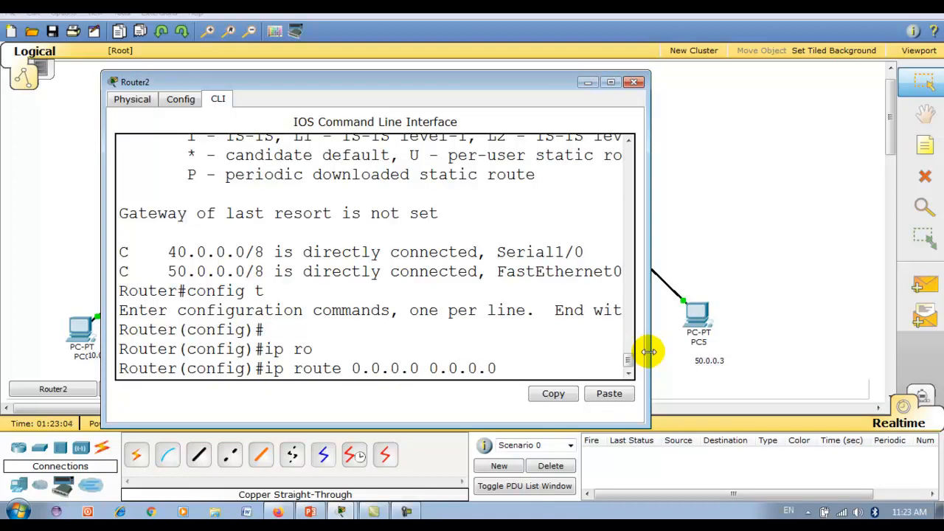
pyautogui.moveTo(544, 81); pyautogui.dragTo(557, 154)
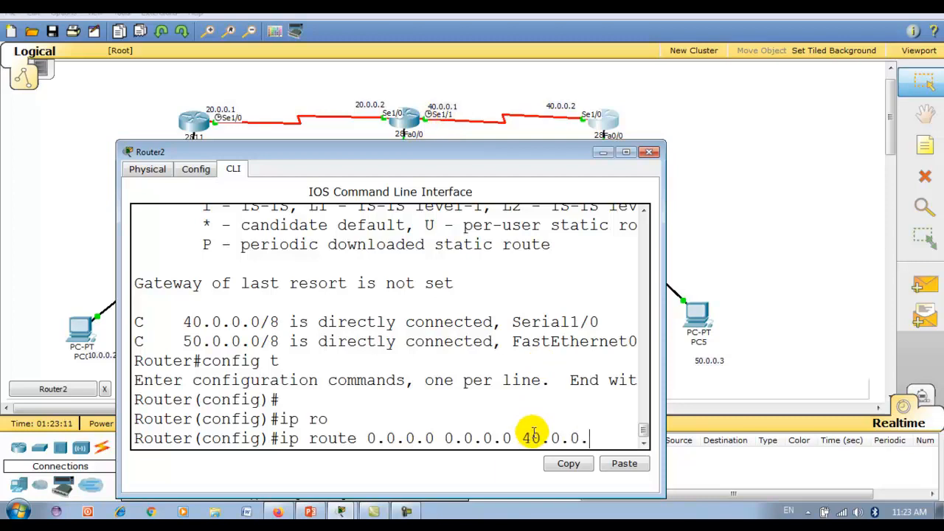
pyautogui.press('Return')
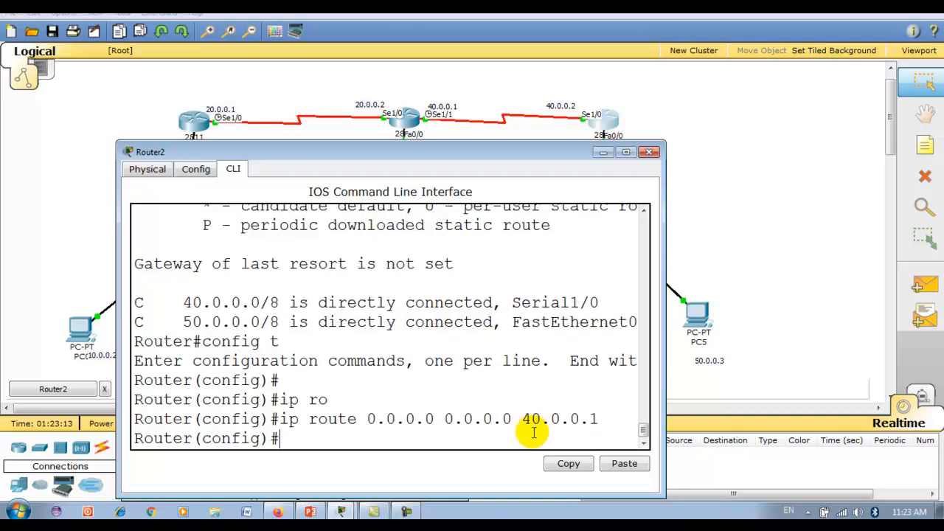
# Step: Leave configuration mode on Router2 and save its running configuration to startup-config with copy run start
pyautogui.hotkey('ctrl', 'z')
pyautogui.write('copy run start')
pyautogui.press('Return')
pyautogui.press('Return')
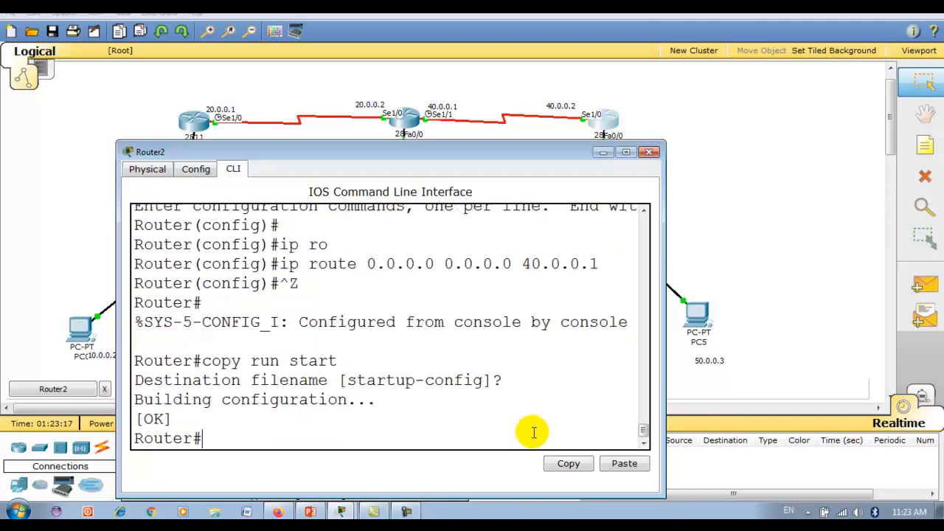
# Step: Display Router2's routing table with show ip route, check the default route entry, and close the router's window
pyautogui.write('sho')
pyautogui.press('Tab')
pyautogui.write('io')
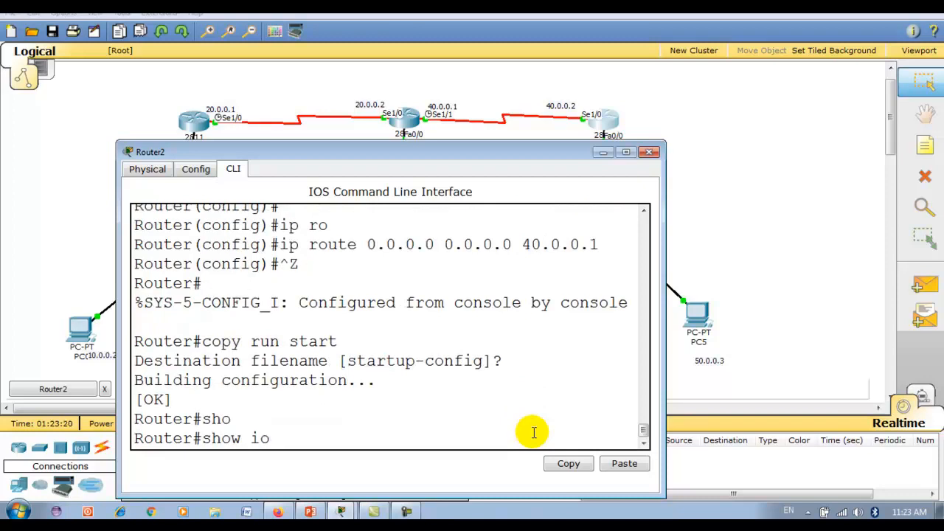
pyautogui.write(' ro')
pyautogui.press('Tab')
pyautogui.press('Return')
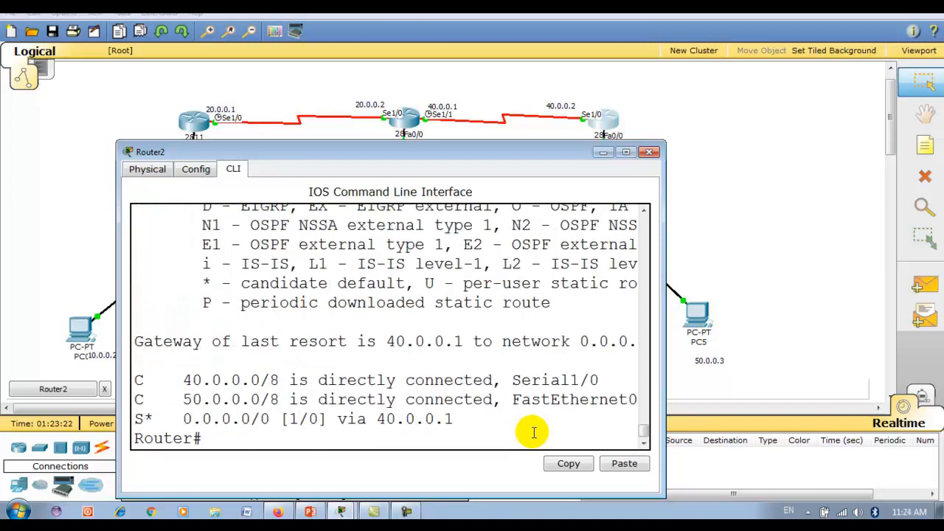
pyautogui.moveTo(135, 418); pyautogui.dragTo(153, 418)
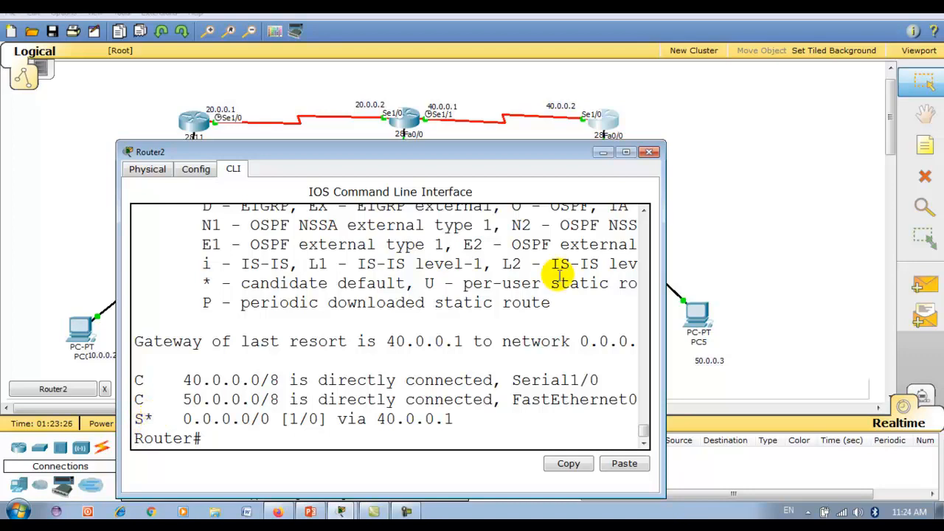
pyautogui.click(648, 152)
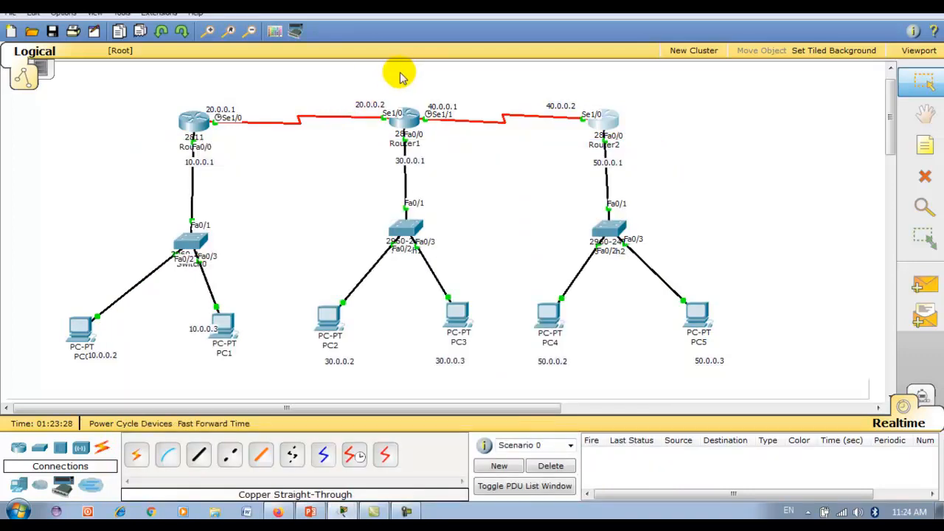
pyautogui.moveTo(326, 71); pyautogui.dragTo(493, 176)
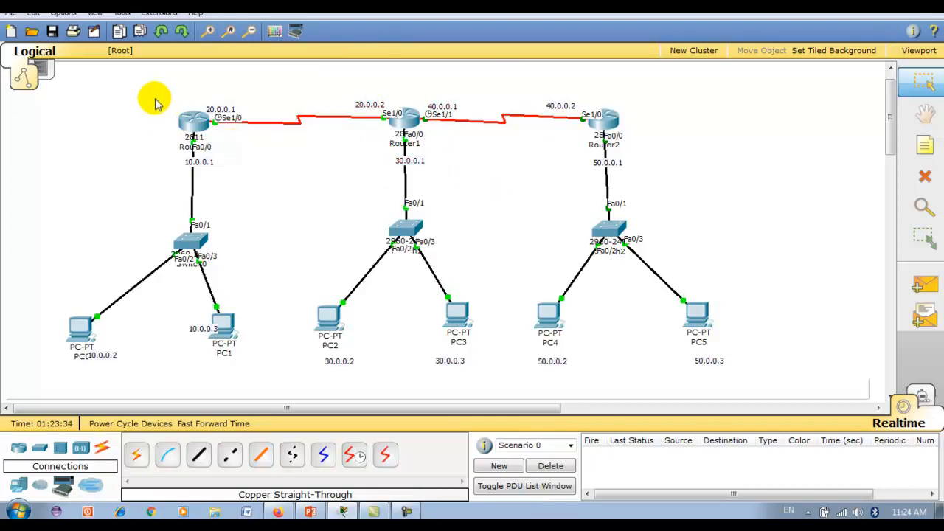
pyautogui.moveTo(155, 99); pyautogui.dragTo(243, 157)
pyautogui.moveTo(141, 92); pyautogui.dragTo(259, 170)
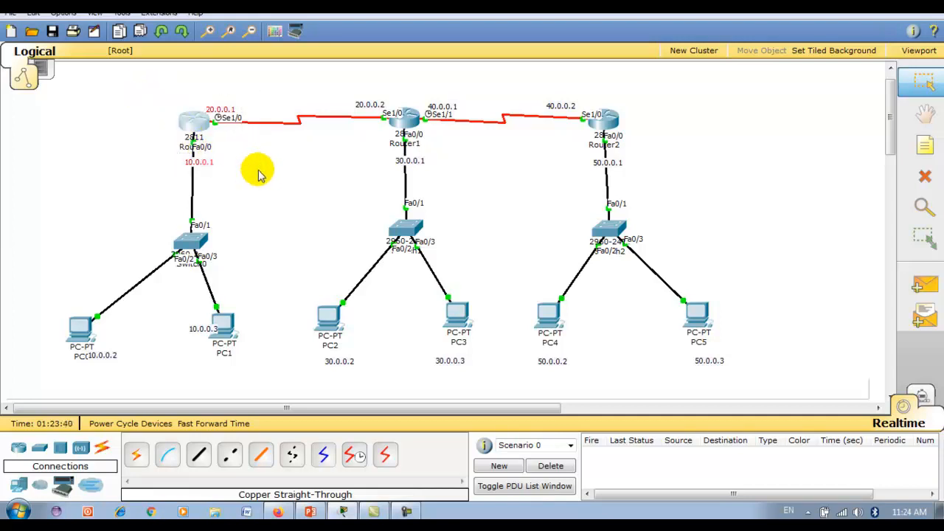
pyautogui.click(259, 170)
pyautogui.moveTo(546, 92); pyautogui.dragTo(685, 197)
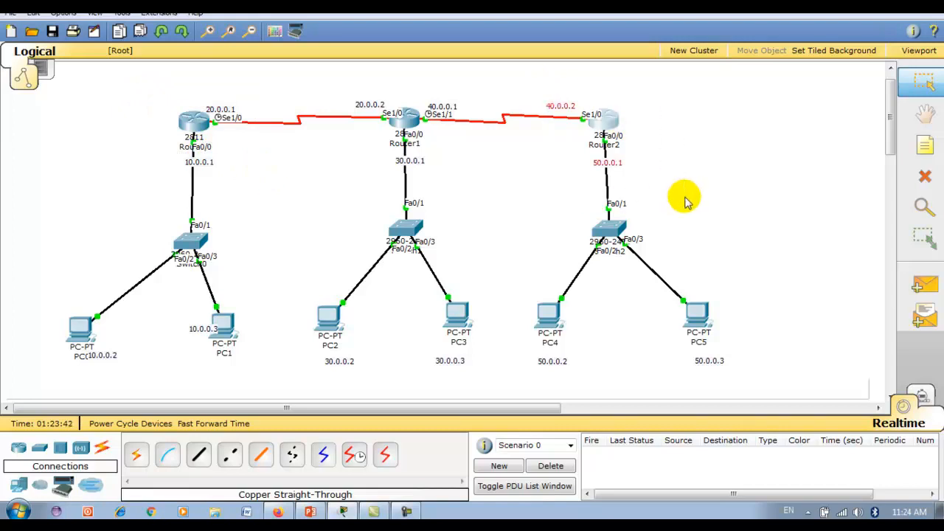
pyautogui.click(731, 206)
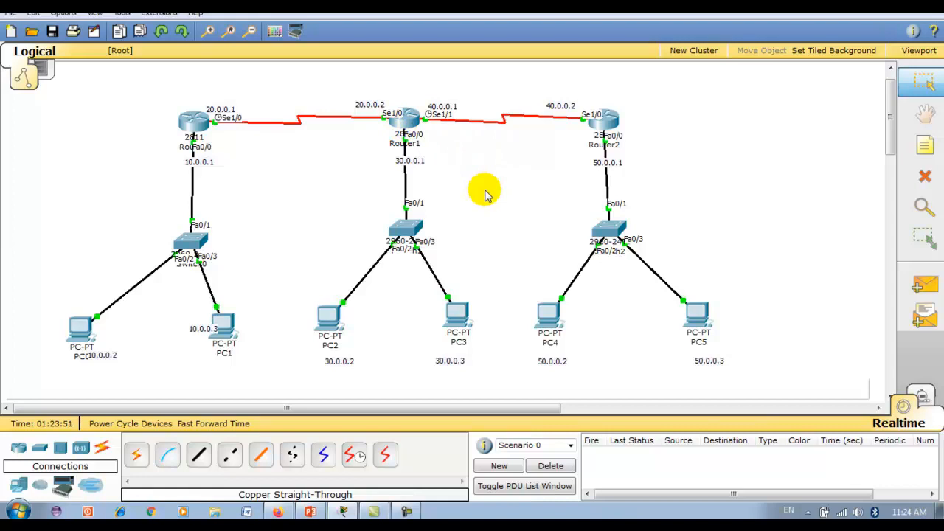
# Step: Enter global configuration mode on Router1 and add a static route with ip route 10.0.0.0 255.0.0.0 20.0.0.1
pyautogui.click(410, 119)
pyautogui.moveTo(352, 44); pyautogui.dragTo(481, 174)
pyautogui.moveTo(615, 337); pyautogui.dragTo(777, 337)
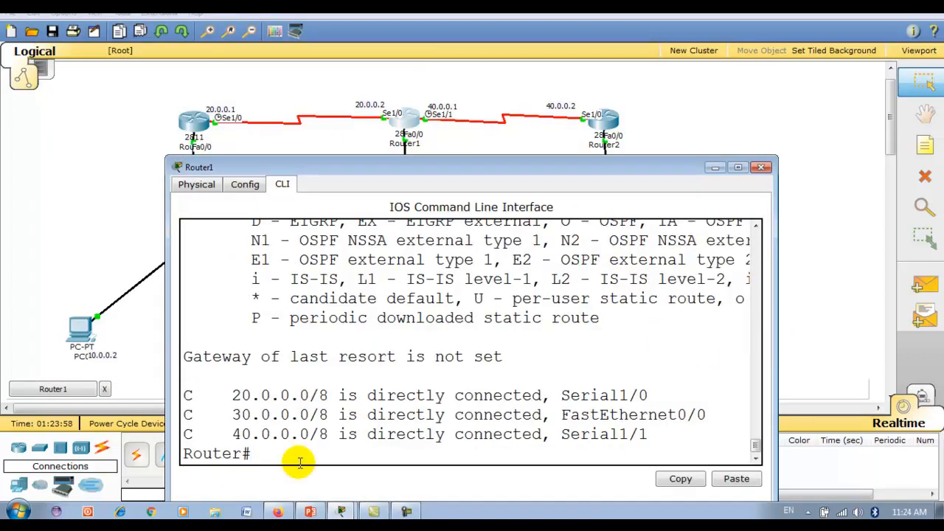
pyautogui.write('config t')
pyautogui.press('Return')
pyautogui.press('Return')
pyautogui.write('ip ro')
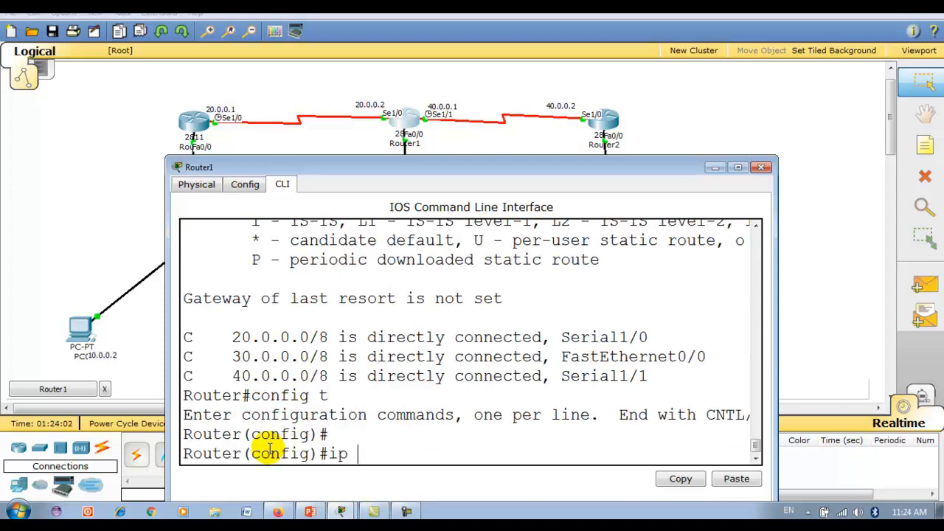
pyautogui.press('Tab')
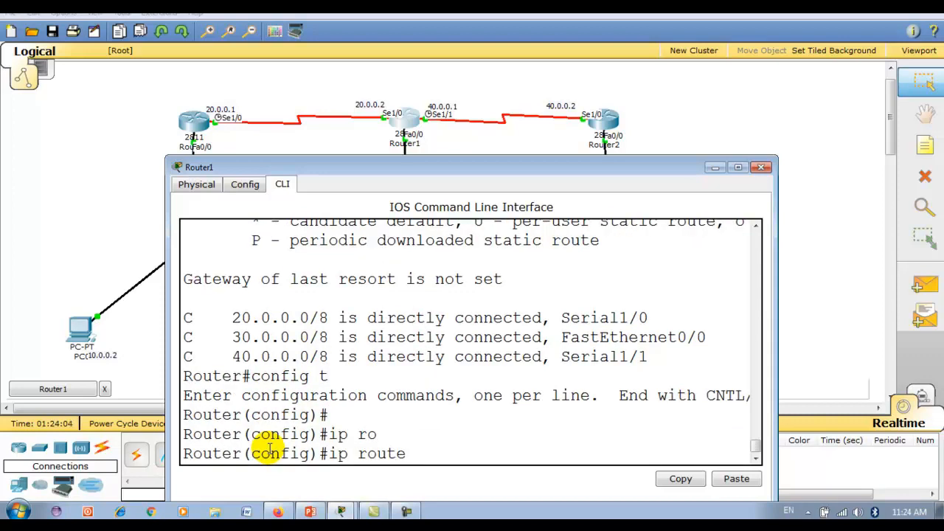
pyautogui.write('10.0.0.0 255')
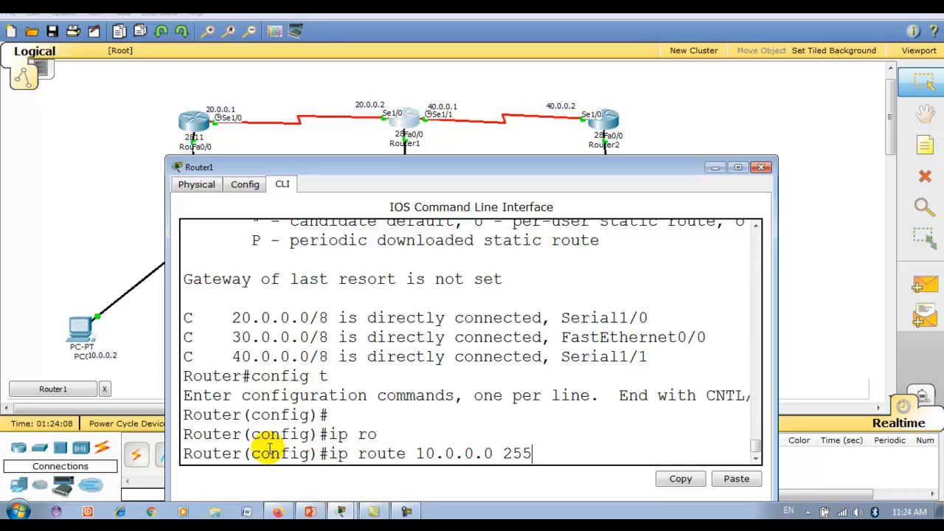
pyautogui.write('.0.0.0 20.0.0.1')
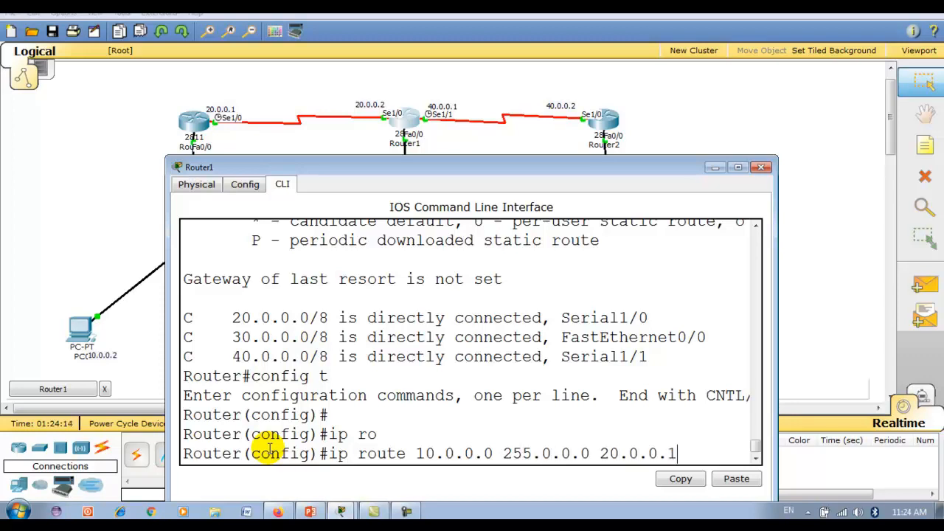
pyautogui.press('Return')
pyautogui.press('Up')
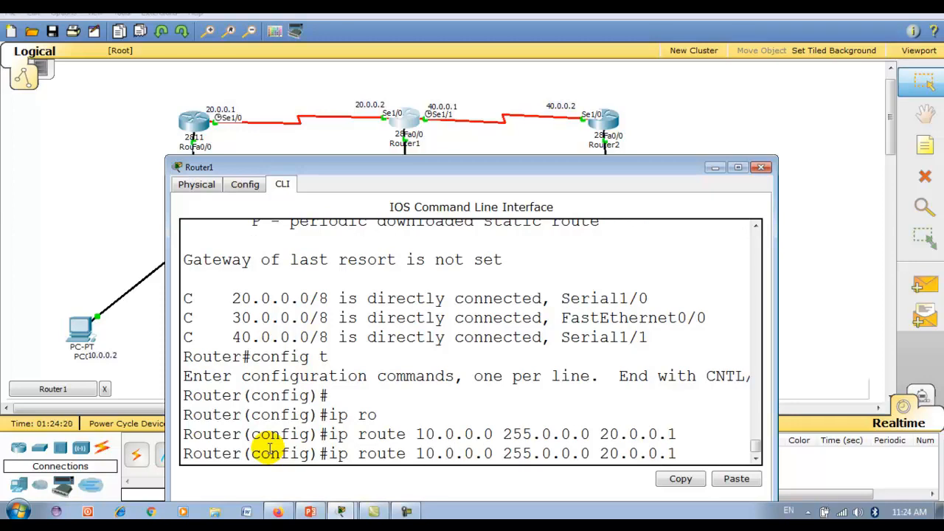
pyautogui.press('BackSpace')
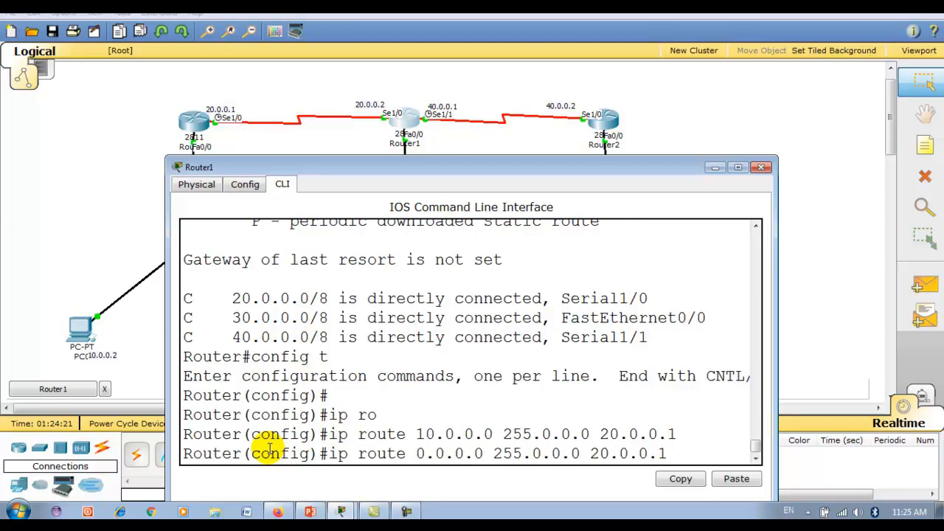
pyautogui.write('5')
pyautogui.press('Down')
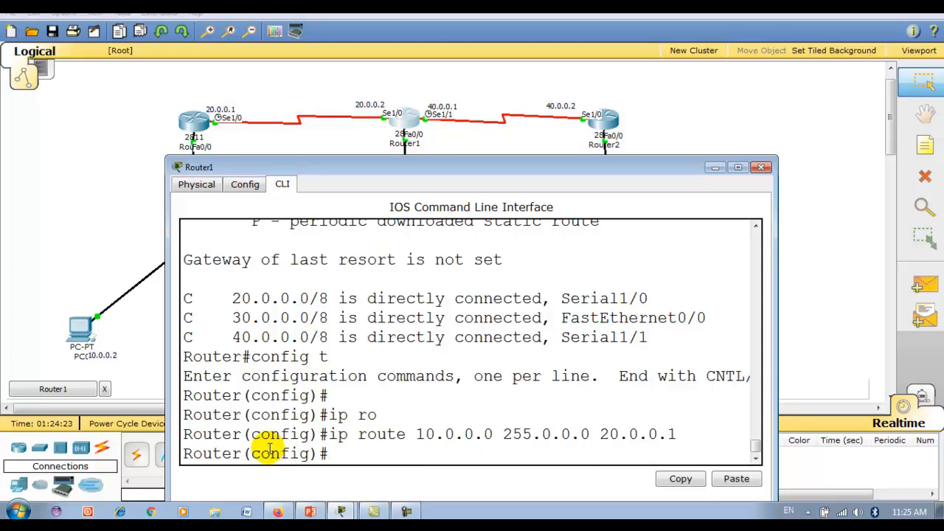
# Step: Add a second static route on Router1 with ip route 50.0.0.0 255.0.0.0 40.0.0.2, reusing the previous route command
pyautogui.press('Up')
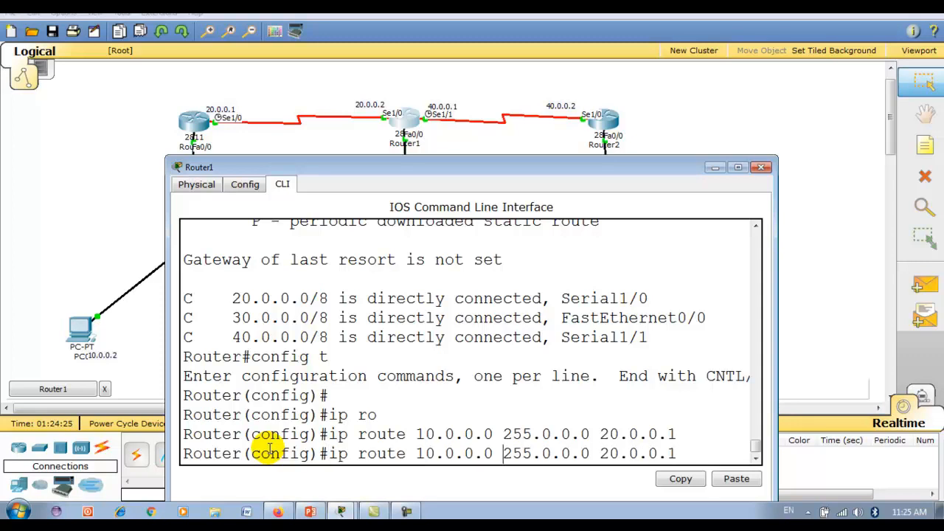
pyautogui.press('BackSpace')
pyautogui.write('5')
pyautogui.press('Right')
pyautogui.press('Right')
pyautogui.press('Right')
pyautogui.press('Right')
pyautogui.press('Right')
pyautogui.press('Right')
pyautogui.press('Right')
pyautogui.press('Right')
pyautogui.press('Right')
pyautogui.press('BackSpace')
pyautogui.write('4')
pyautogui.press('Right')
pyautogui.press('Right')
pyautogui.write('2')
pyautogui.press('Return')
# Step: Leave configuration mode on Router1 and save its running configuration to startup-config with copy run start
pyautogui.hotkey('ctrl', 'z')
pyautogui.press('Return')
pyautogui.write('c')
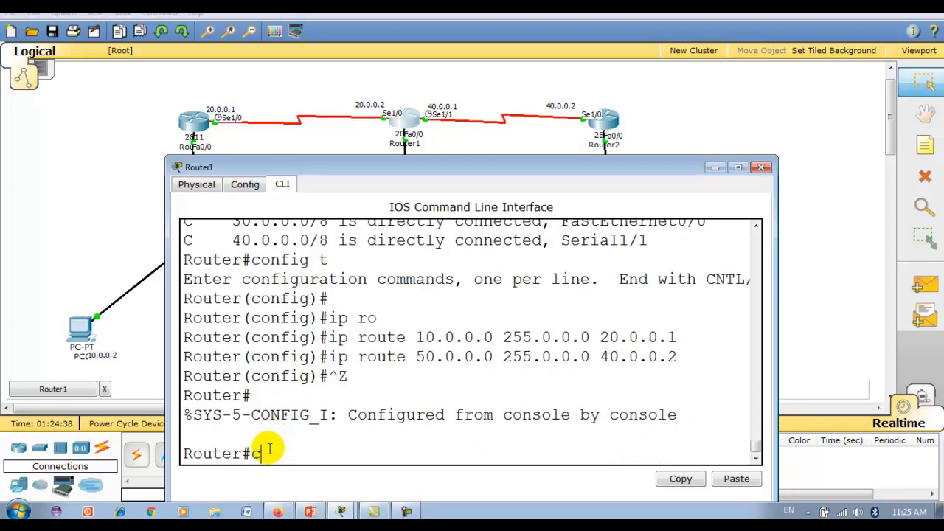
pyautogui.write('opy run start')
pyautogui.press('Return')
pyautogui.press('Return')
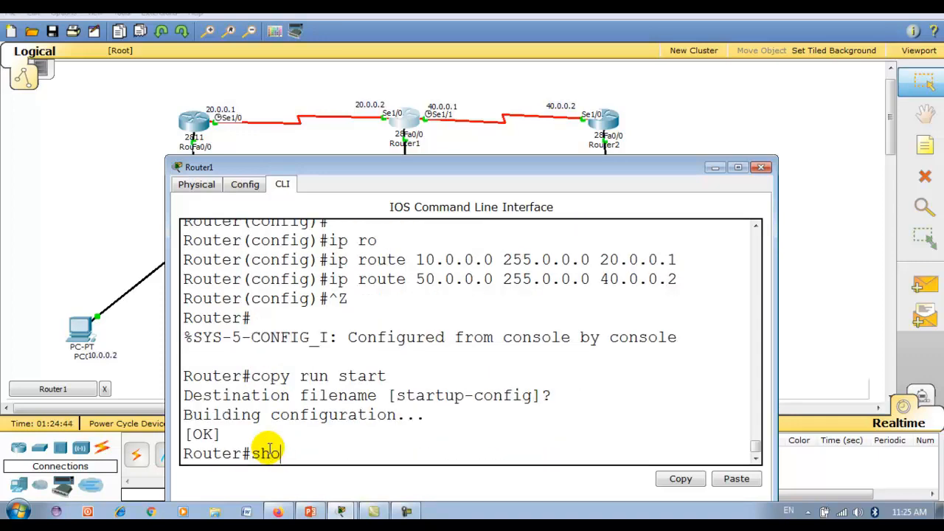
# Step: Display Router1's routing table with show ip route and check the static route to network 10.0.0.0
pyautogui.write('sho')
pyautogui.press('Tab')
pyautogui.write('ip r')
pyautogui.press('Return')
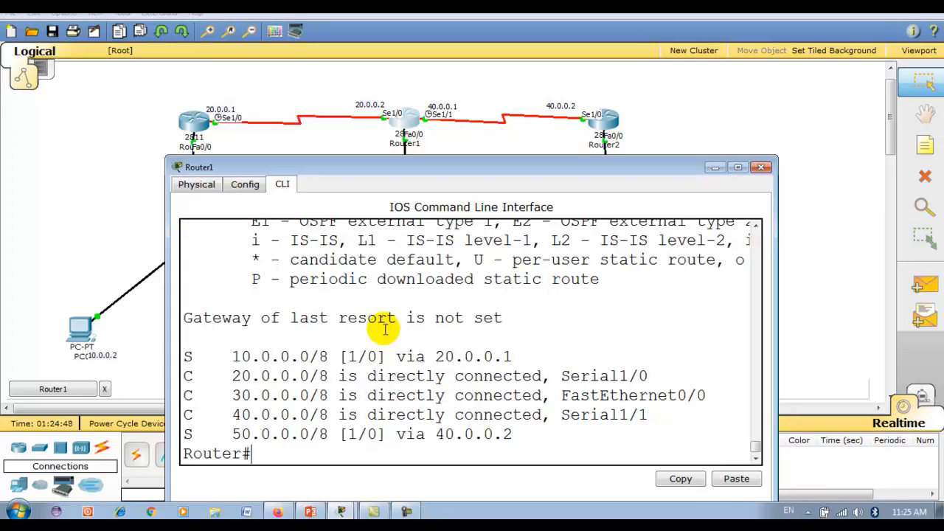
pyautogui.moveTo(185, 356); pyautogui.dragTo(529, 355)
pyautogui.click(529, 354)
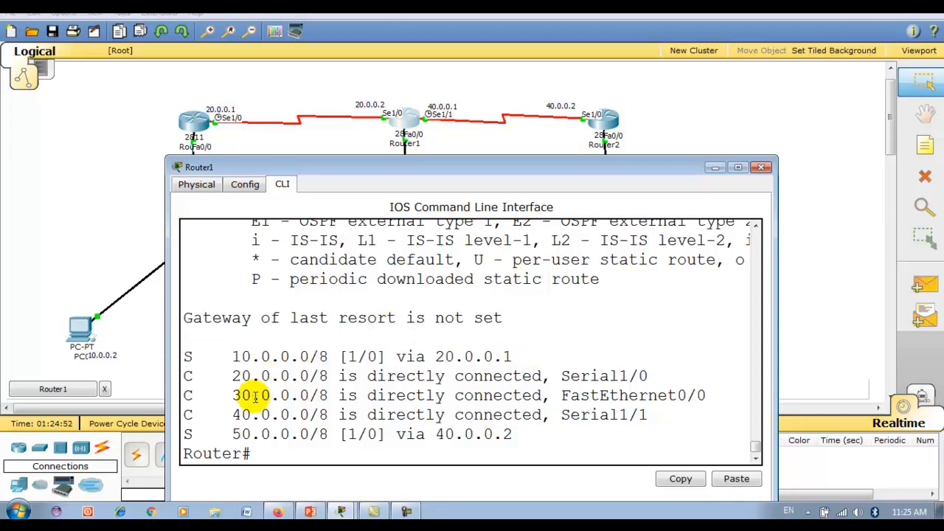
# Step: Check the static route to network 50.0.0.0 and the S route codes in Router1's routing table, and close its window
pyautogui.moveTo(188, 434); pyautogui.dragTo(514, 433)
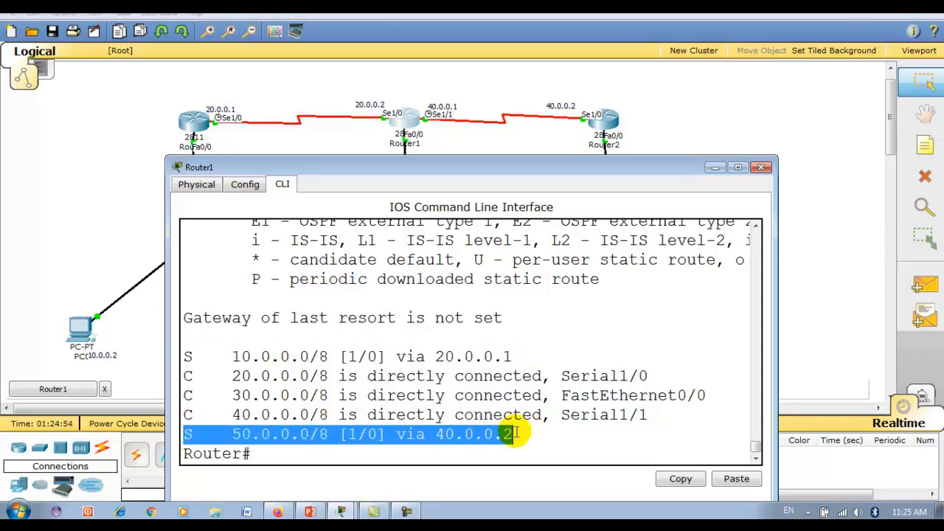
pyautogui.click(515, 433)
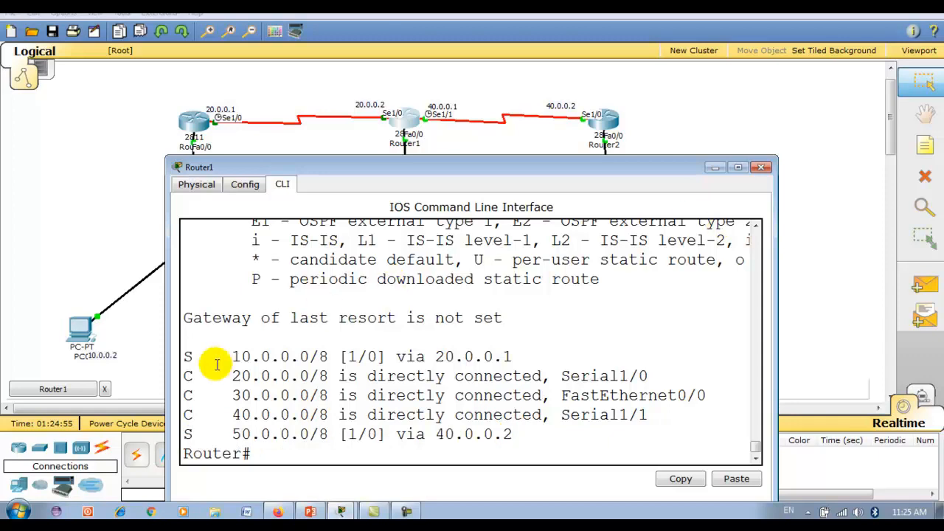
pyautogui.doubleClick(188, 358)
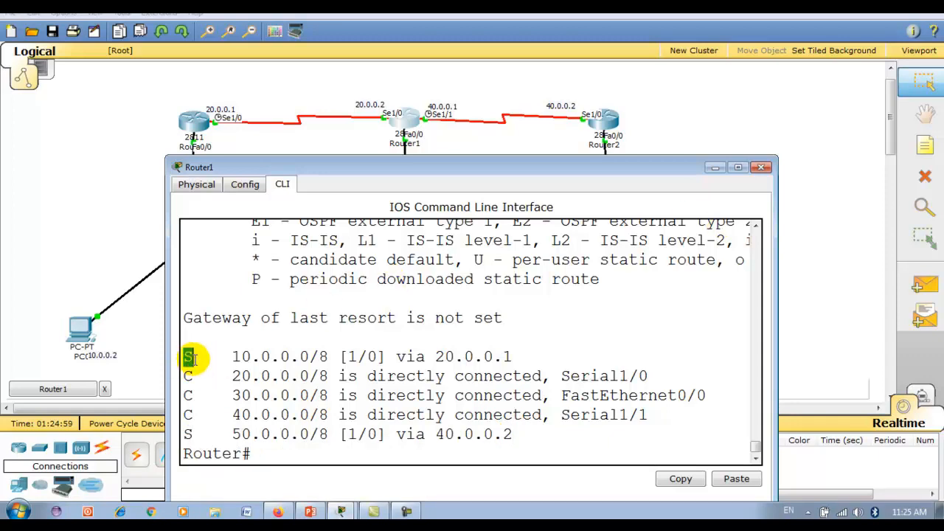
pyautogui.doubleClick(188, 433)
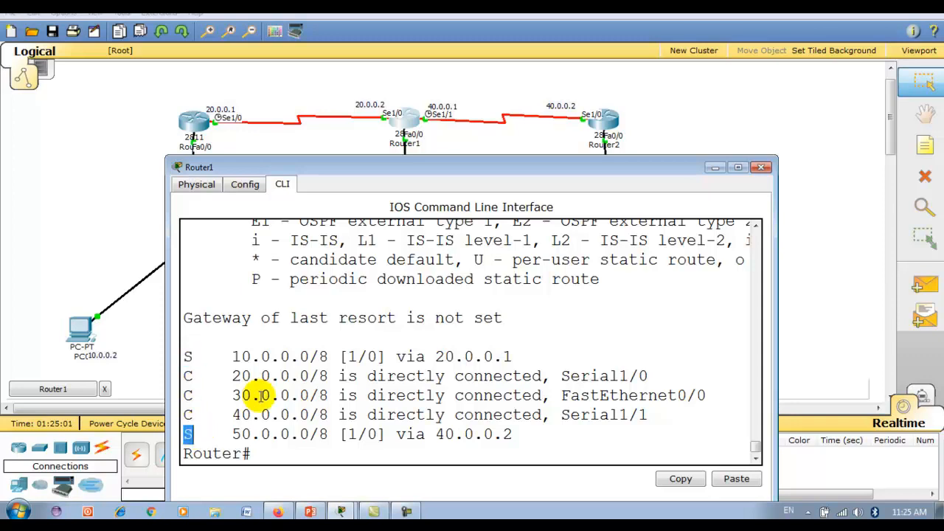
pyautogui.click(760, 167)
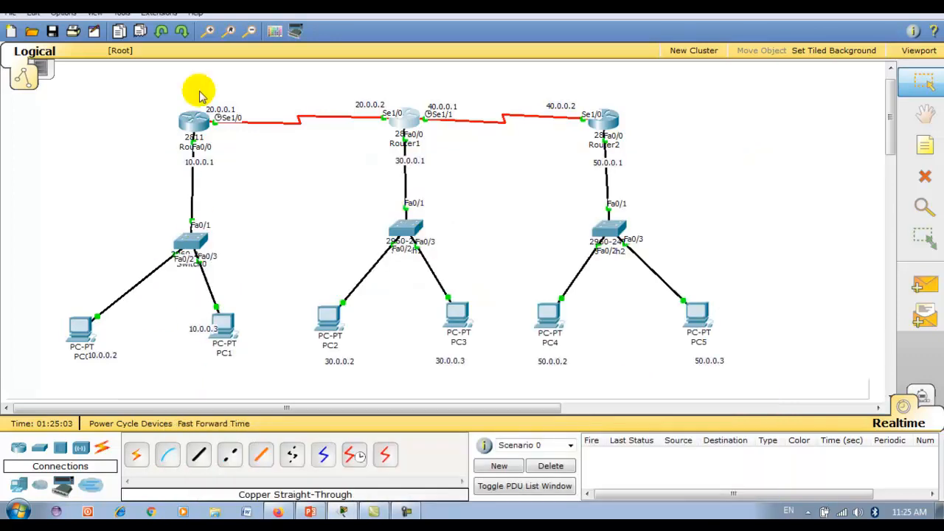
# Step: Display Router0's routing table with show ip route, check the S* code of its default route, and close the window
pyautogui.click(194, 118)
pyautogui.write('sho')
pyautogui.press('Tab')
pyautogui.write('ip ro')
pyautogui.press('Tab')
pyautogui.press('Return')
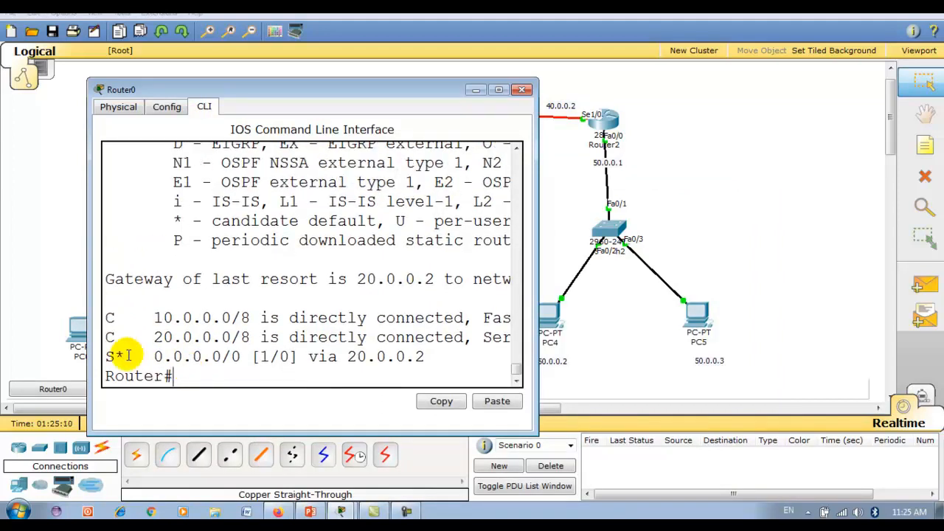
pyautogui.moveTo(108, 356); pyautogui.dragTo(127, 358)
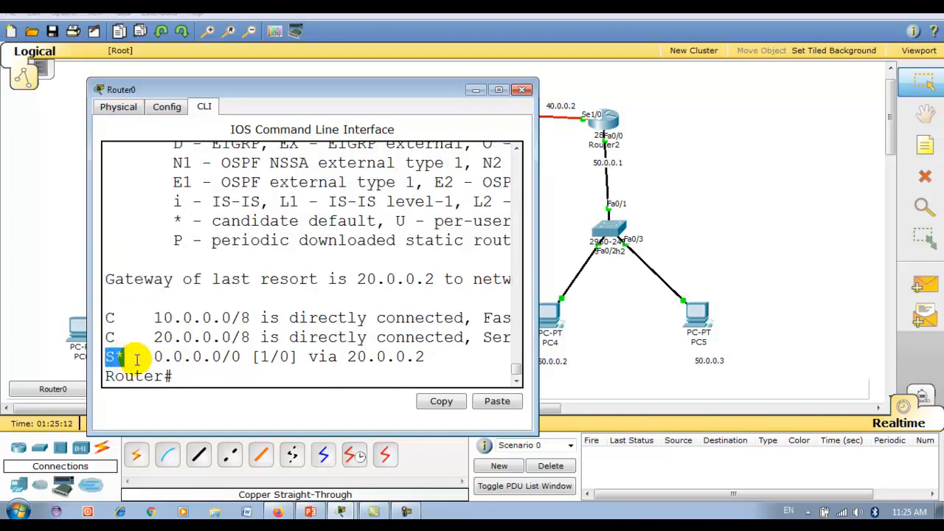
pyautogui.click(522, 89)
# Step: Close PC0's desktop and review the routing table in Router0's command line once more
pyautogui.click(74, 354)
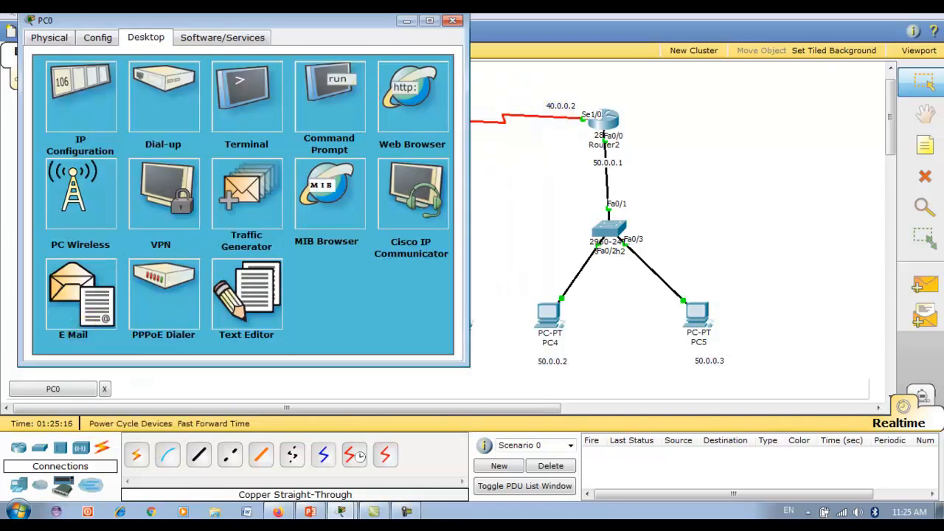
pyautogui.click(451, 22)
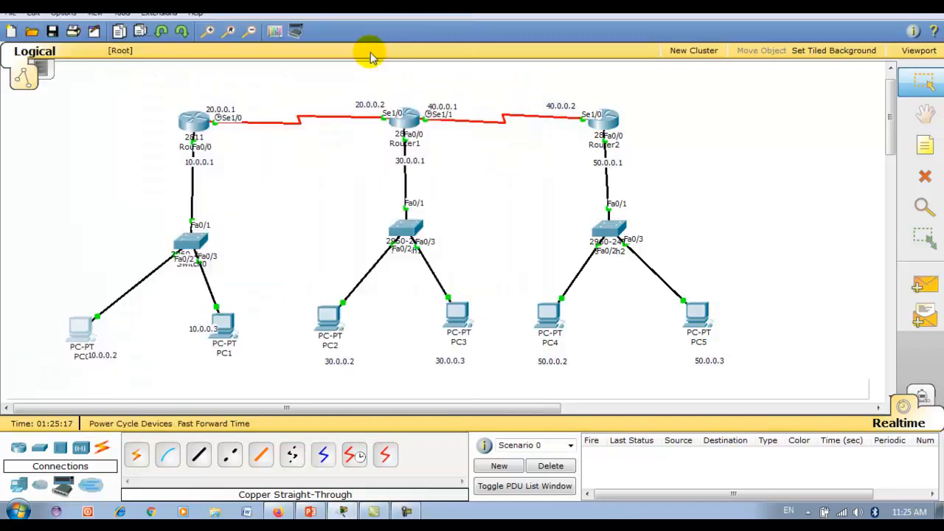
pyautogui.click(200, 124)
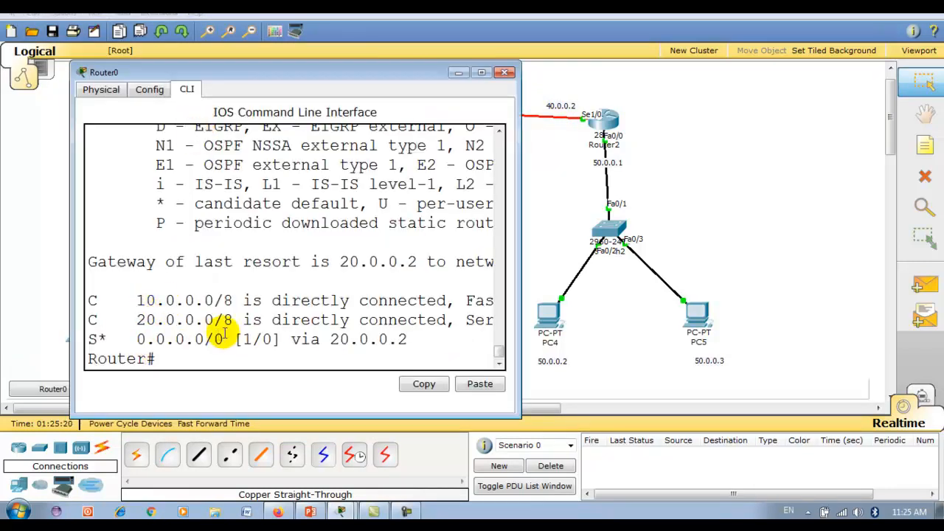
pyautogui.click(505, 72)
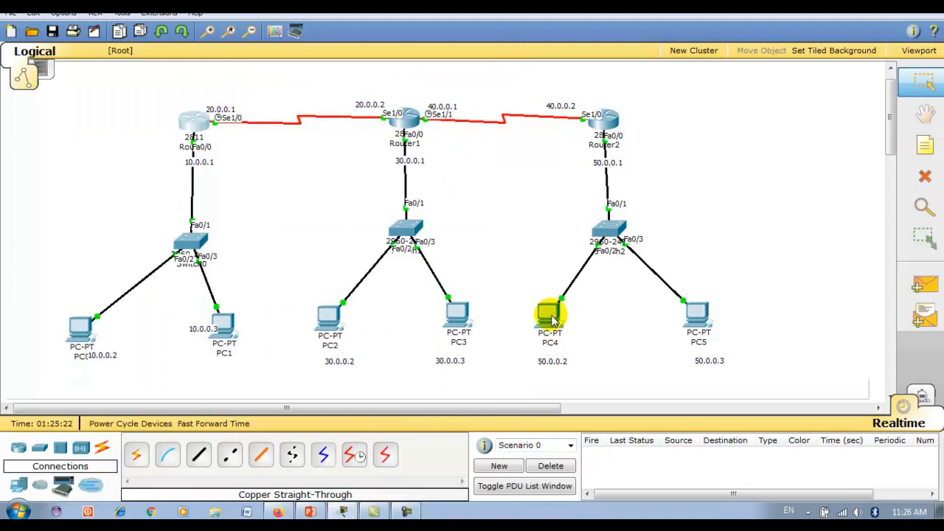
# Step: Check the IP address and default gateway in PC4's IP configuration, and close its window
pyautogui.click(548, 313)
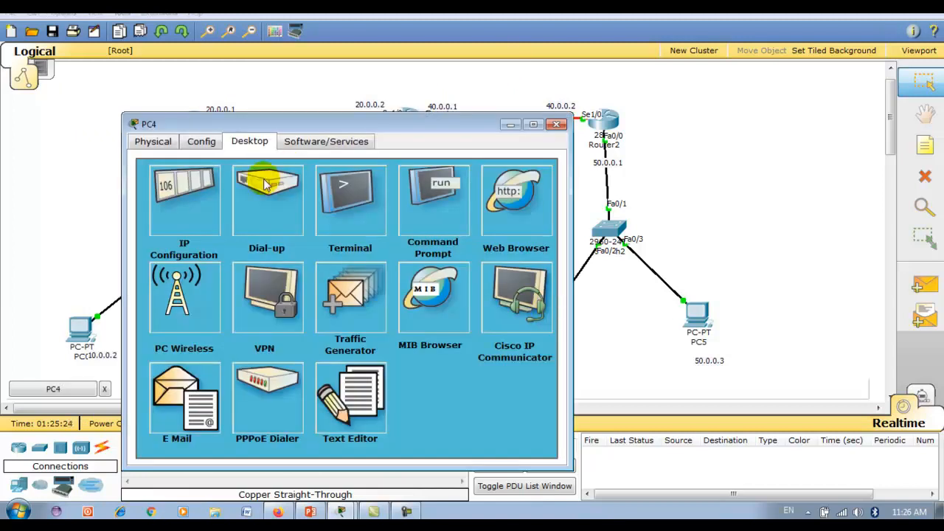
pyautogui.click(185, 204)
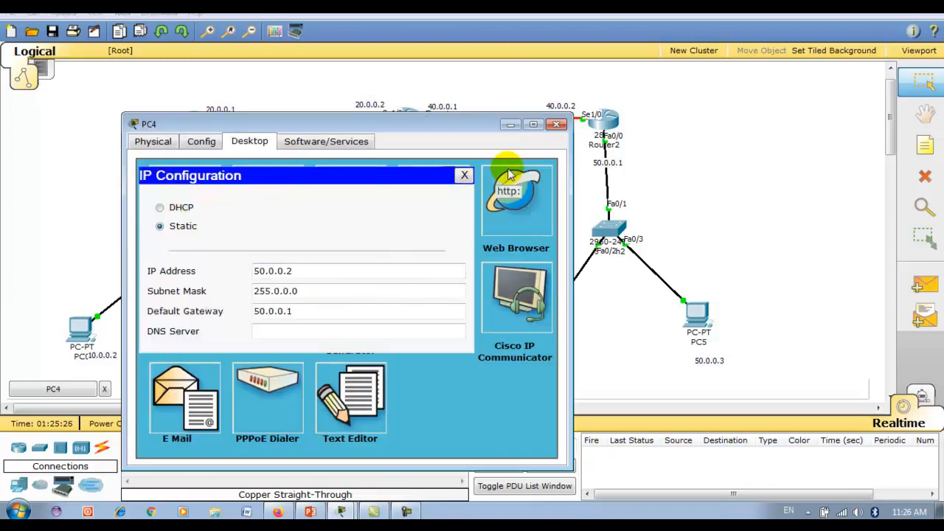
pyautogui.click(556, 127)
# Step: Test connectivity from PC0 to PC4 with ping 50.0.0.2 in the command prompt, and close PC0's window
pyautogui.click(79, 326)
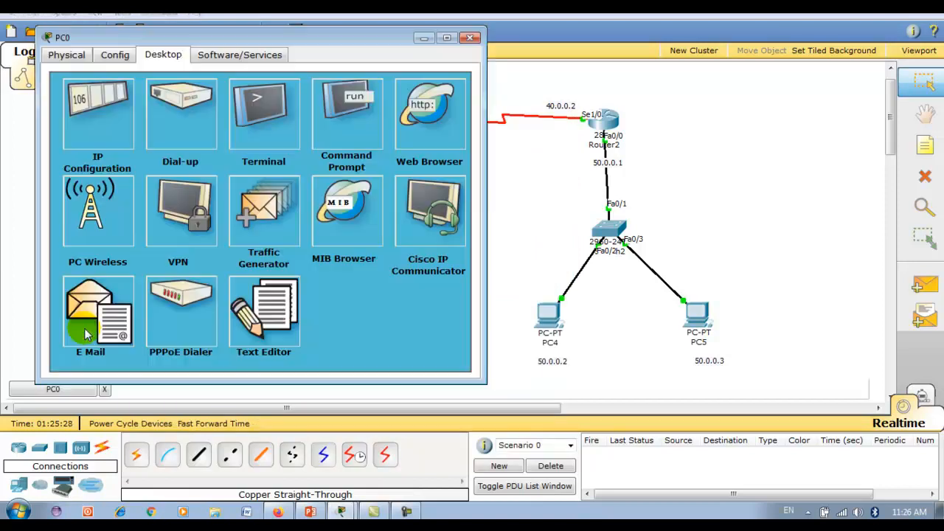
pyautogui.click(377, 125)
pyautogui.write('ping')
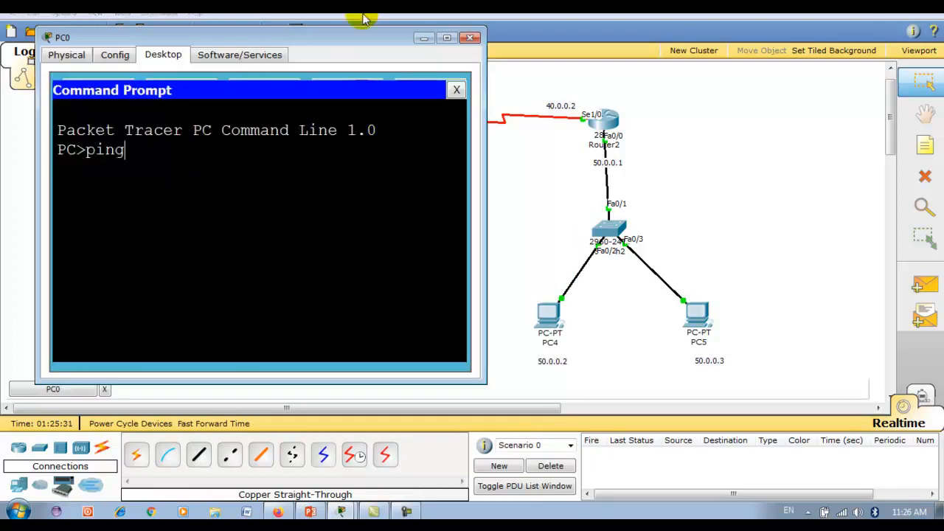
pyautogui.write(' 50.0.')
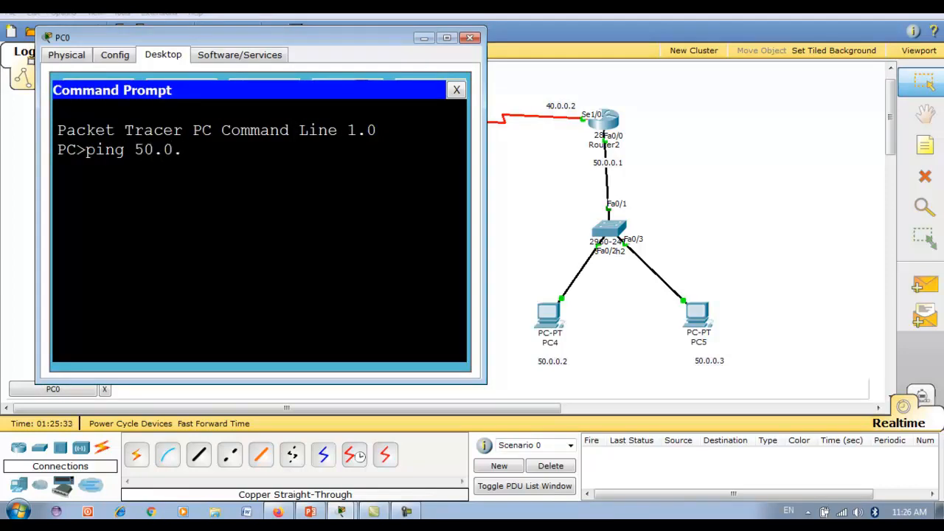
pyautogui.write('0.2')
pyautogui.press('Return')
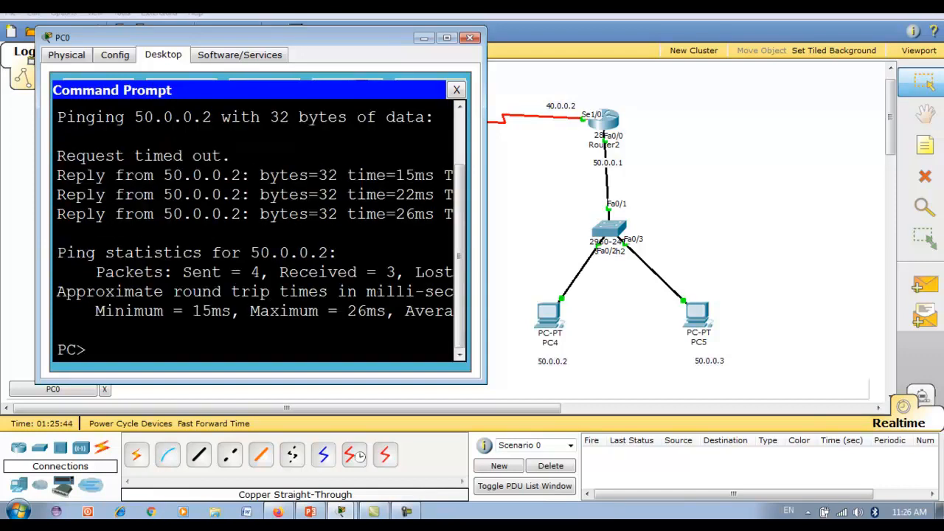
pyautogui.click(469, 37)
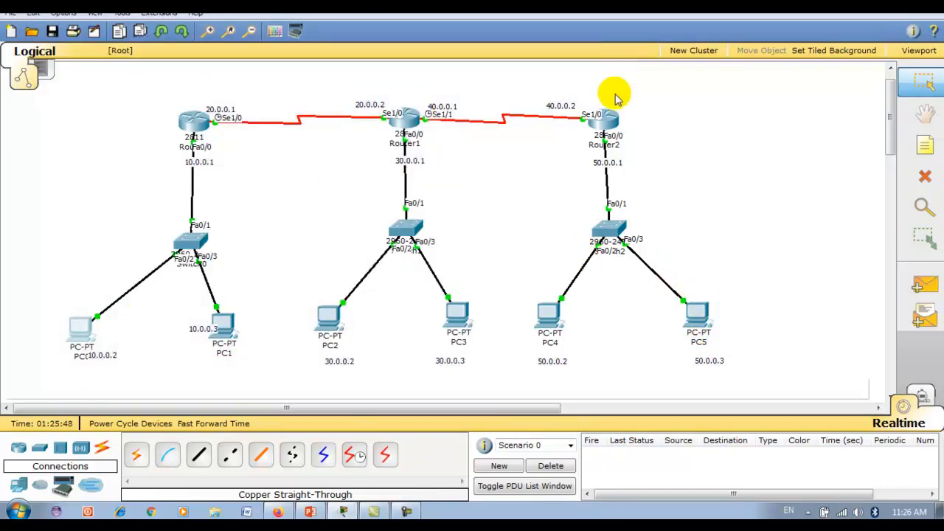
# Step: Review the routing table in Router2's command line and close its window
pyautogui.click(606, 119)
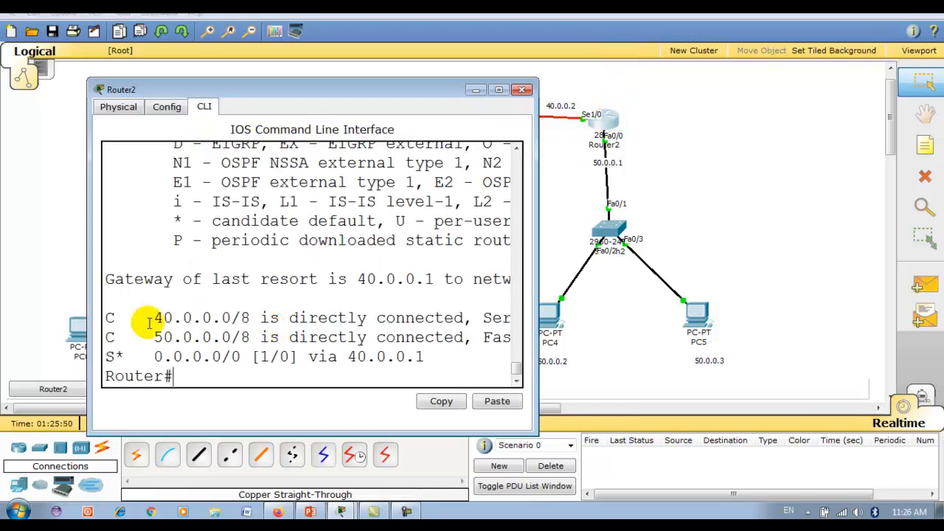
pyautogui.click(521, 90)
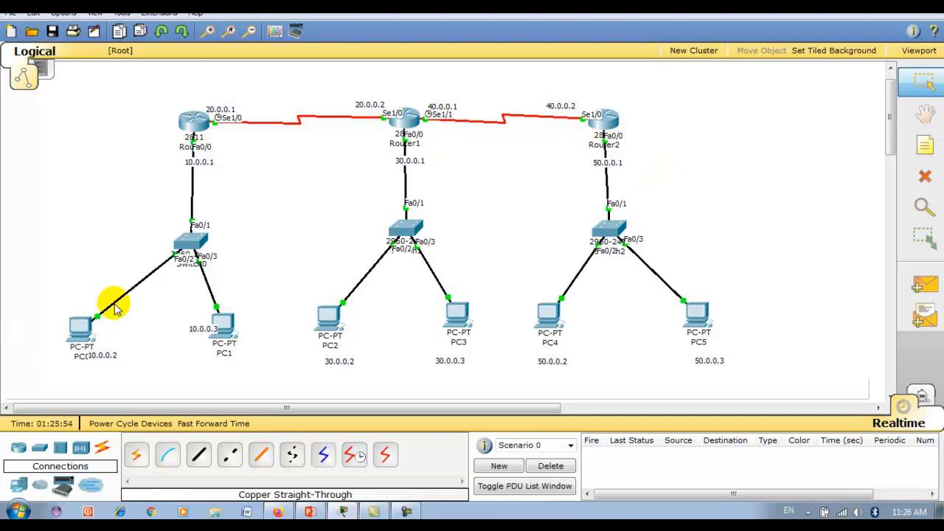
# Step: Test connectivity from PC5 to PC0 with ping 10.0.0.2 in the command prompt, and close PC5's window
pyautogui.click(698, 318)
pyautogui.moveTo(338, 21); pyautogui.dragTo(574, 48)
pyautogui.click(576, 109)
pyautogui.write('pi')
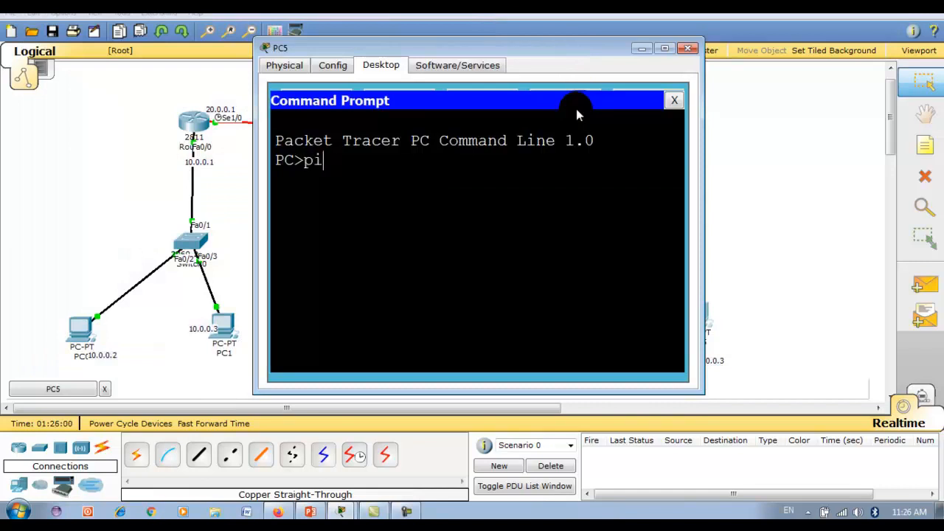
pyautogui.write('ng 10.0.0.2')
pyautogui.press('Return')
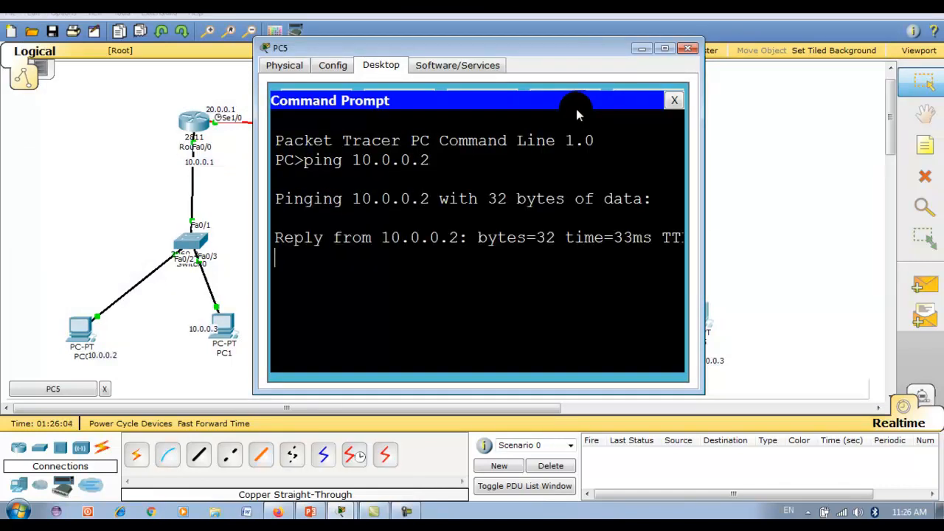
pyautogui.click(686, 48)
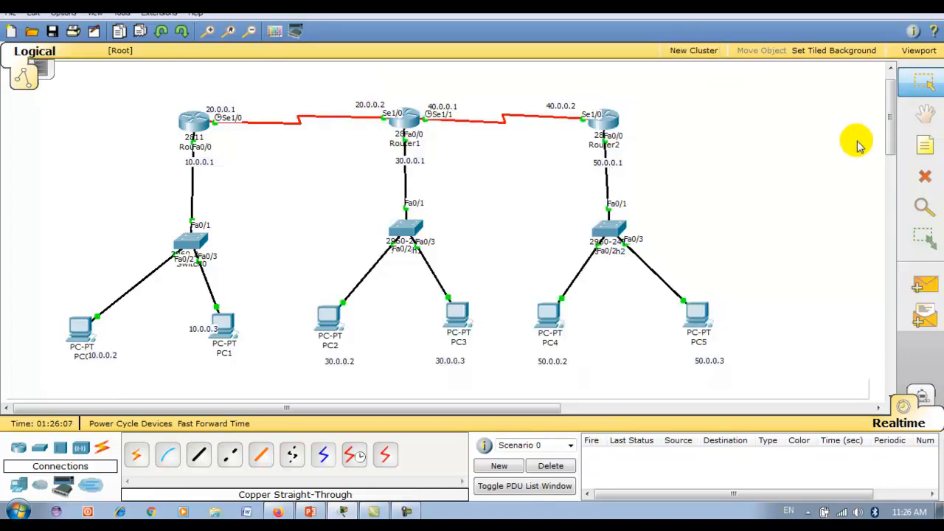